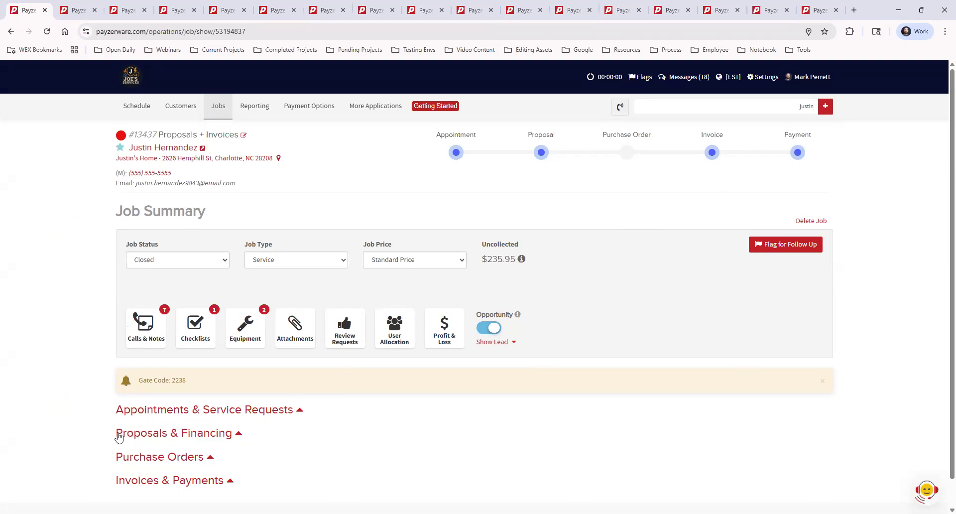
Expand the job's Proposals & Financing section and its Invoices & Payments section
click(194, 437)
scroll(226, 371, down, 4)
scroll(226, 370, down, 2)
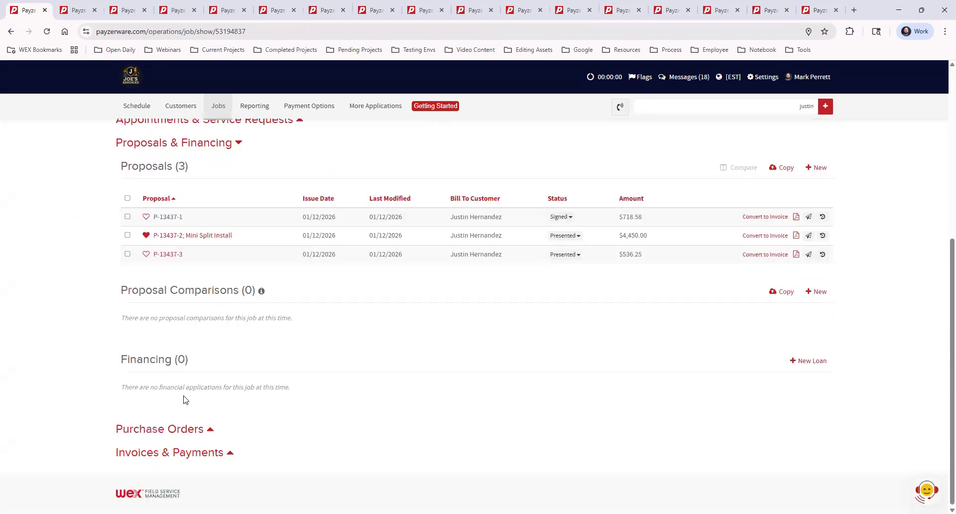
click(190, 452)
scroll(190, 457, down, 4)
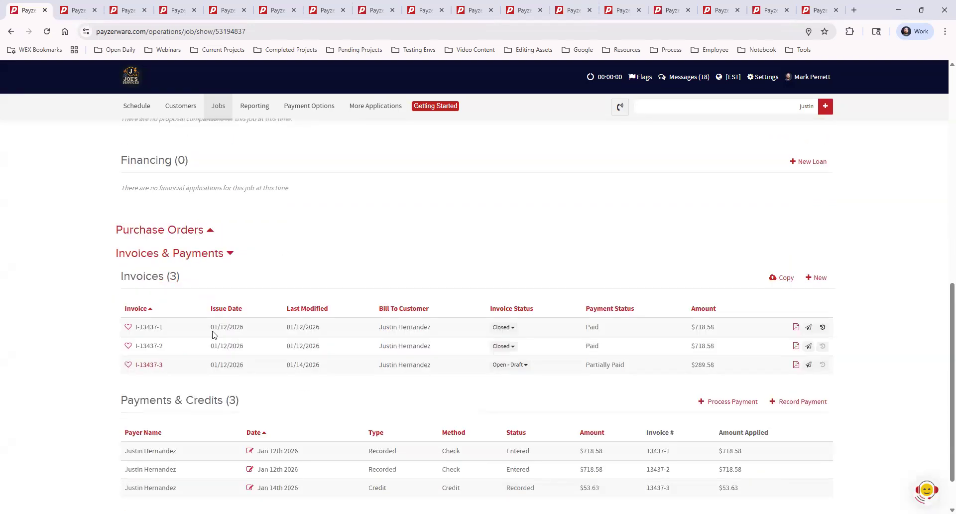
Preview the signed proposal's PDF, review its heading, acceptance status and line items, and close the preview
scroll(571, 443, up, 6)
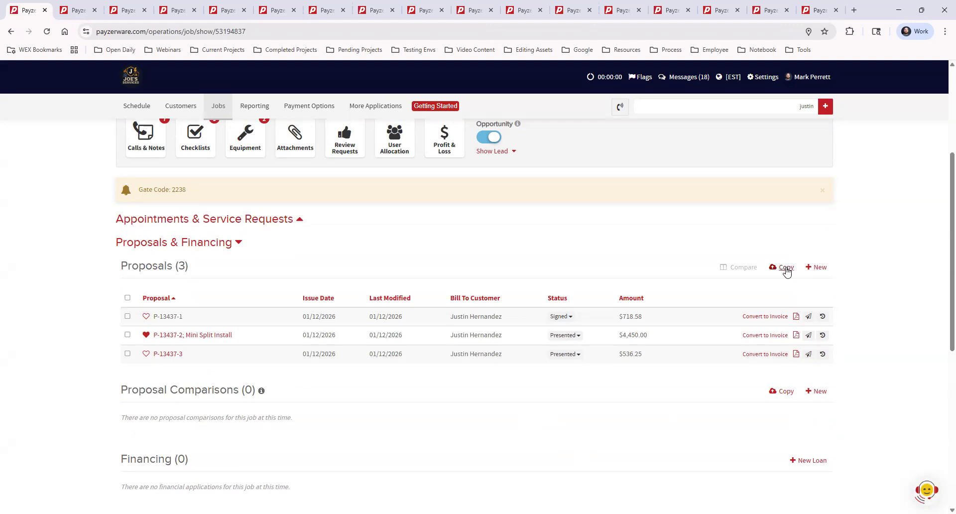
click(796, 318)
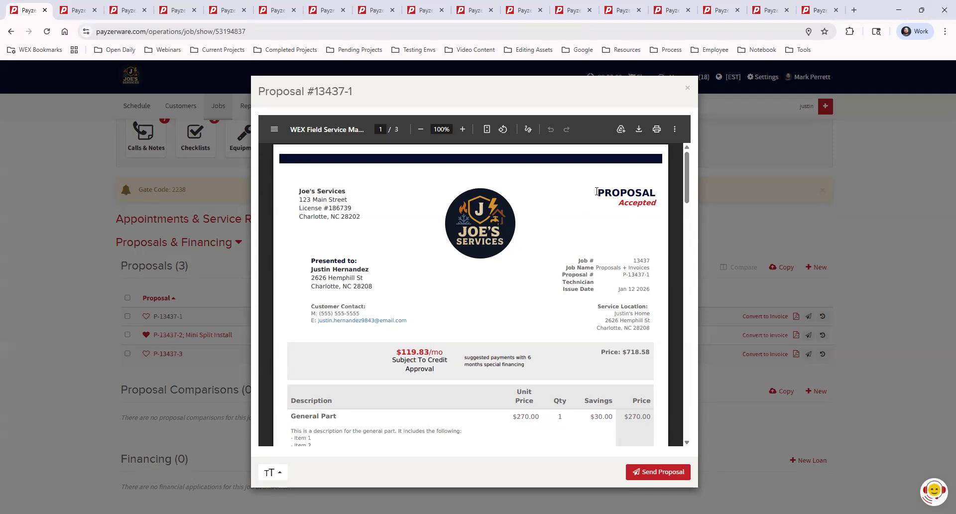
drag(618, 191, 653, 192)
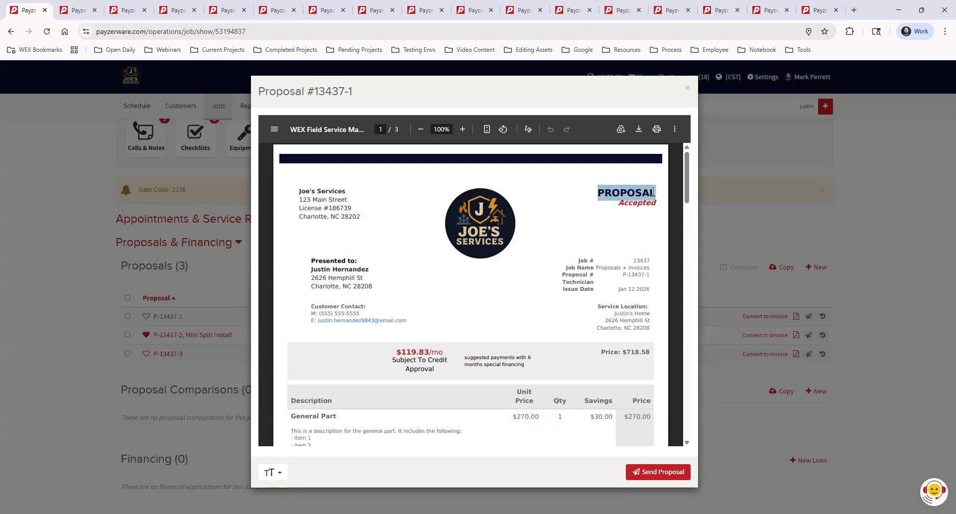
click(595, 214)
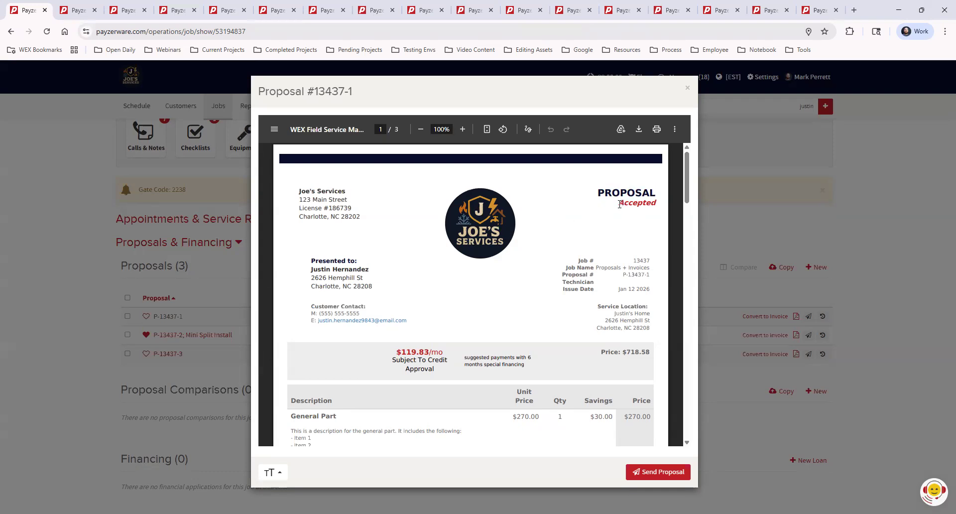
drag(619, 204, 648, 232)
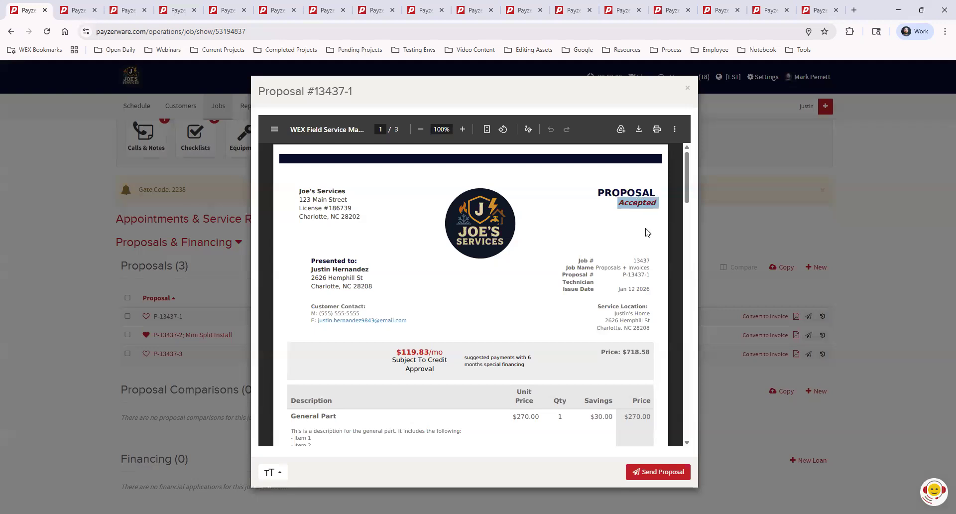
click(642, 236)
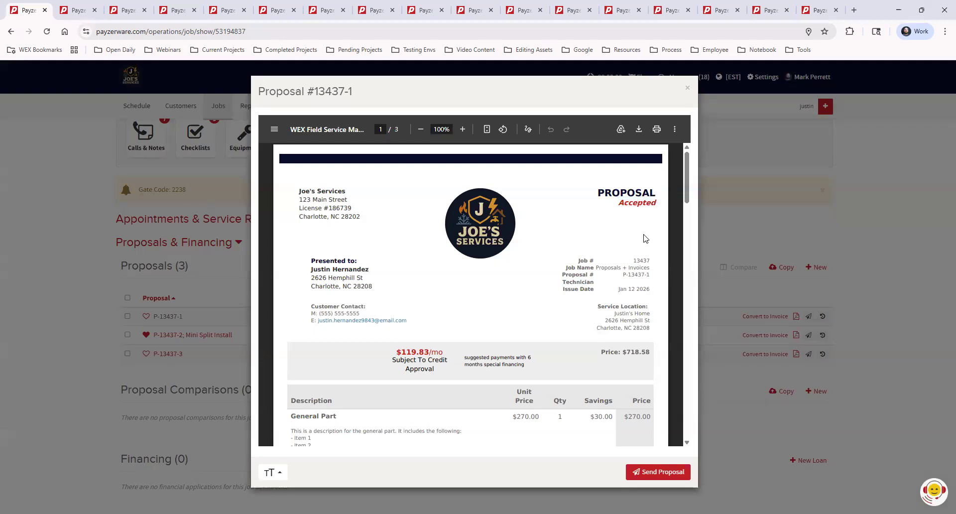
scroll(685, 209, down, 3)
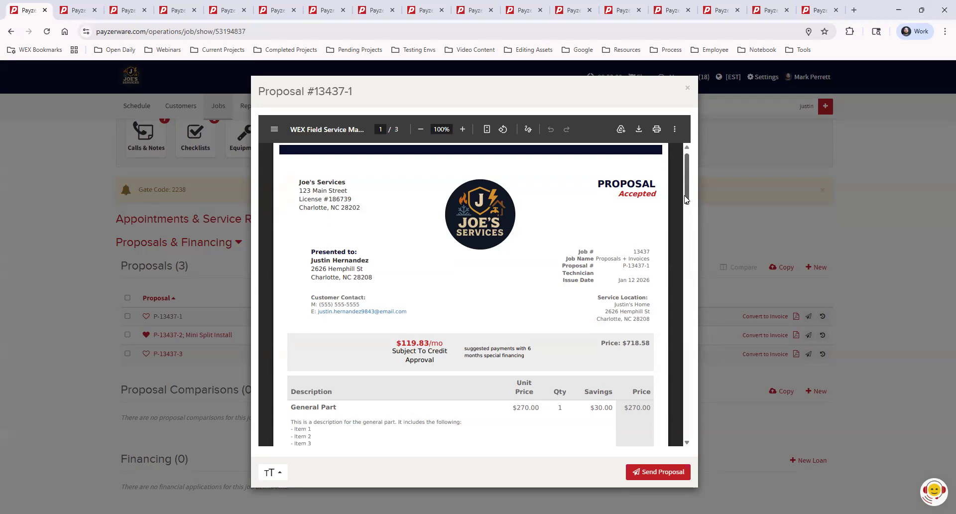
drag(684, 210, 670, 228)
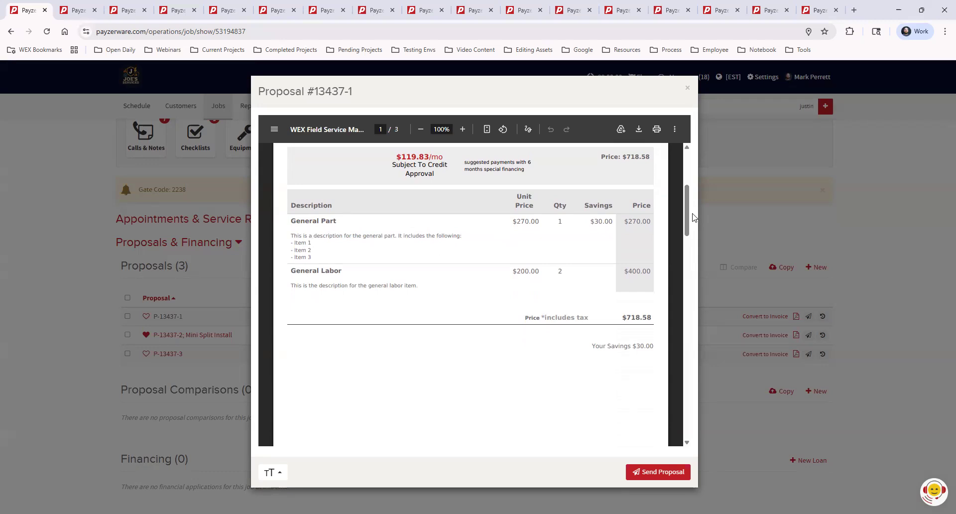
mouse_move(685, 211)
mouse_down()
mouse_move(695, 320)
mouse_move(686, 162)
mouse_up()
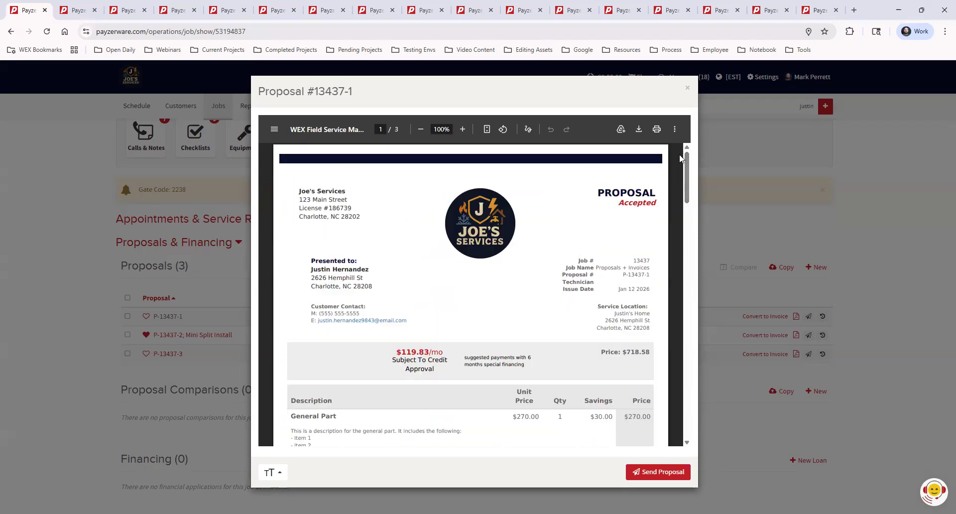
click(687, 90)
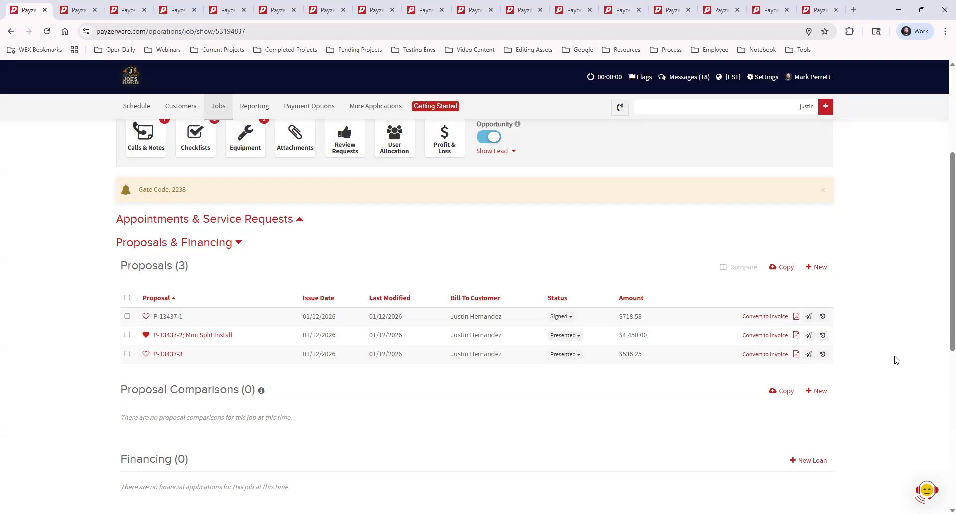
Preview the PDF of the first invoice in the job's invoice list, then close the preview
scroll(896, 360, down, 3)
scroll(896, 359, down, 4)
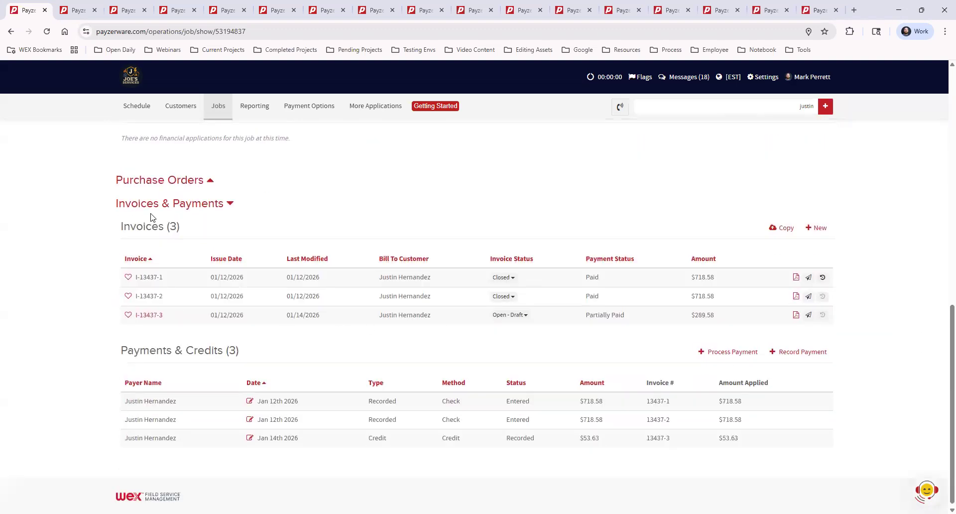
click(795, 278)
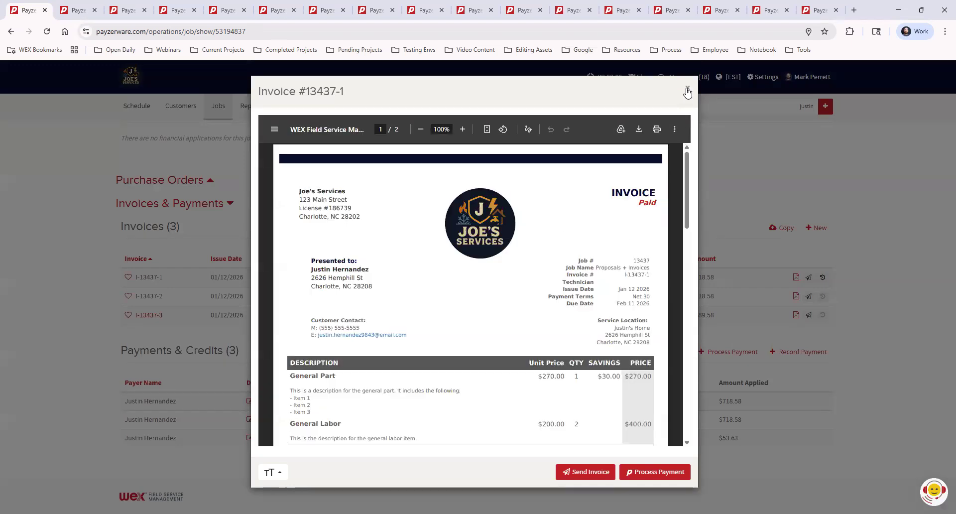
click(687, 89)
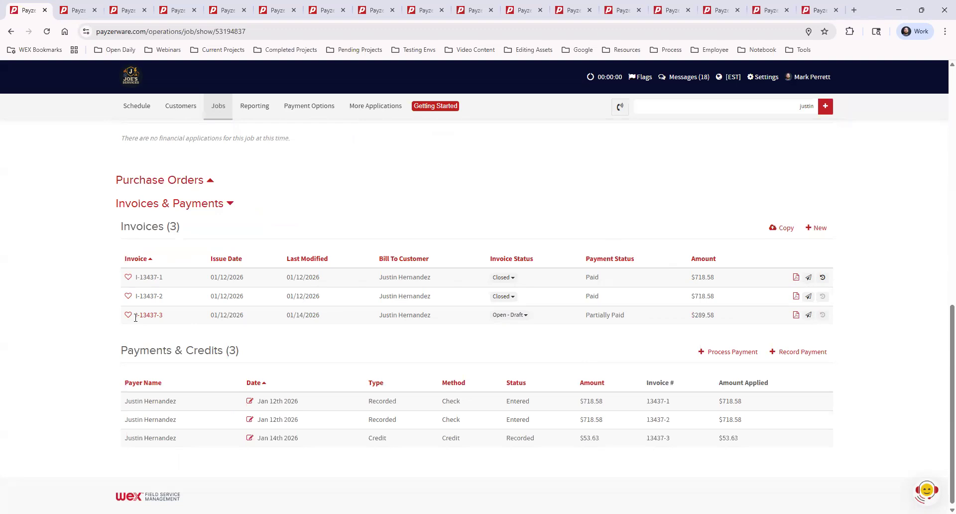
Examine the job's proposals and its invoices and payments, comparing their statuses, amounts and available actions
scroll(170, 309, up, 6)
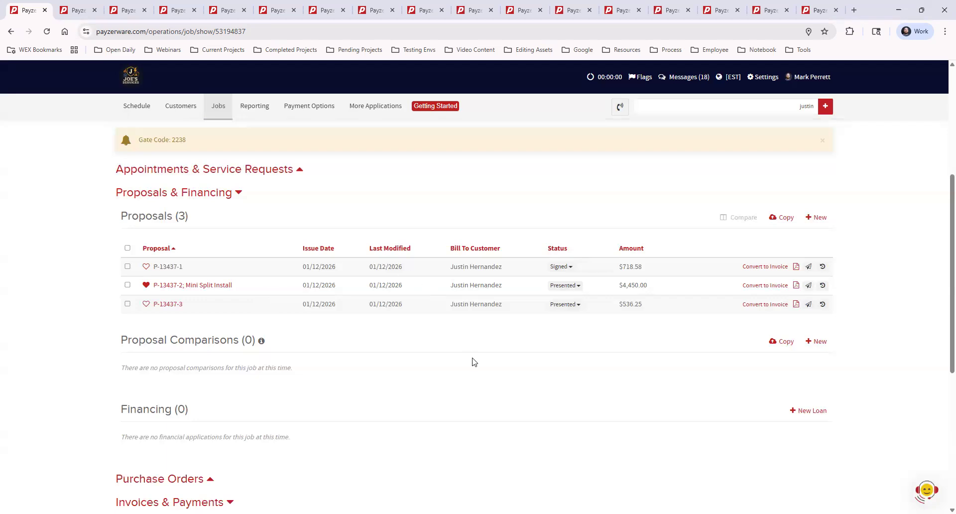
scroll(477, 359, down, 2)
scroll(476, 359, down, 1)
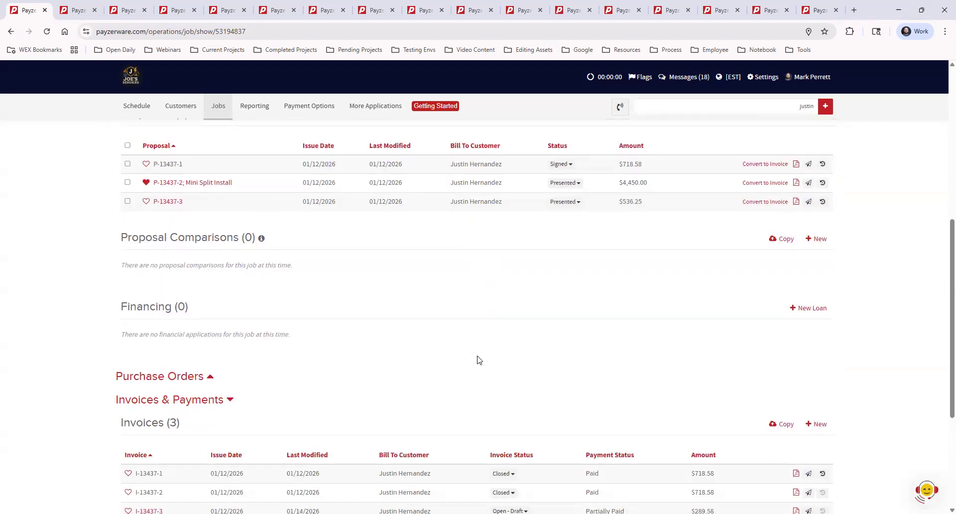
scroll(475, 358, up, 2)
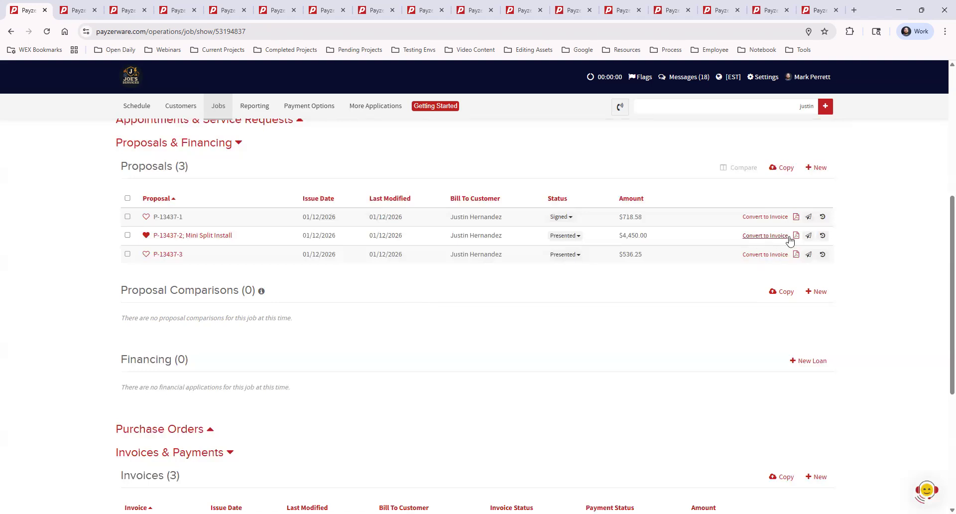
scroll(629, 441, down, 3)
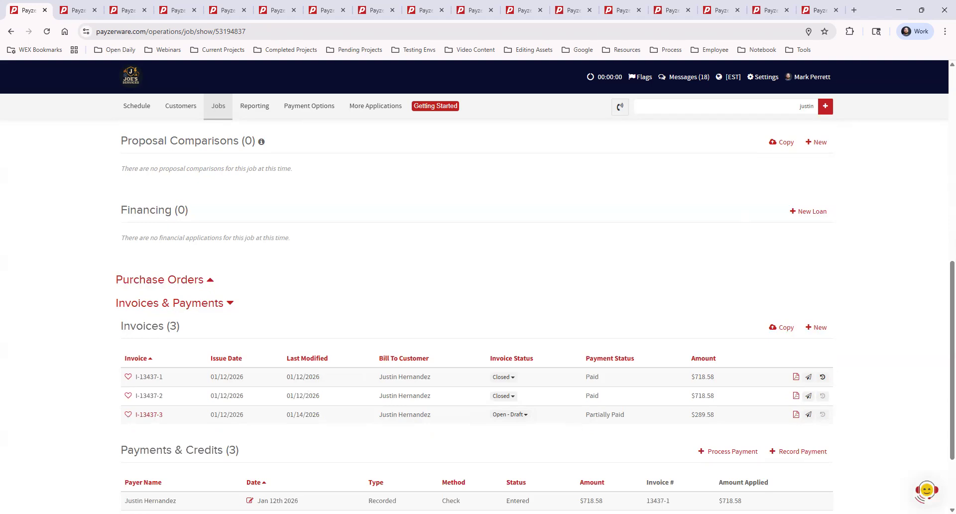
scroll(335, 416, down, 2)
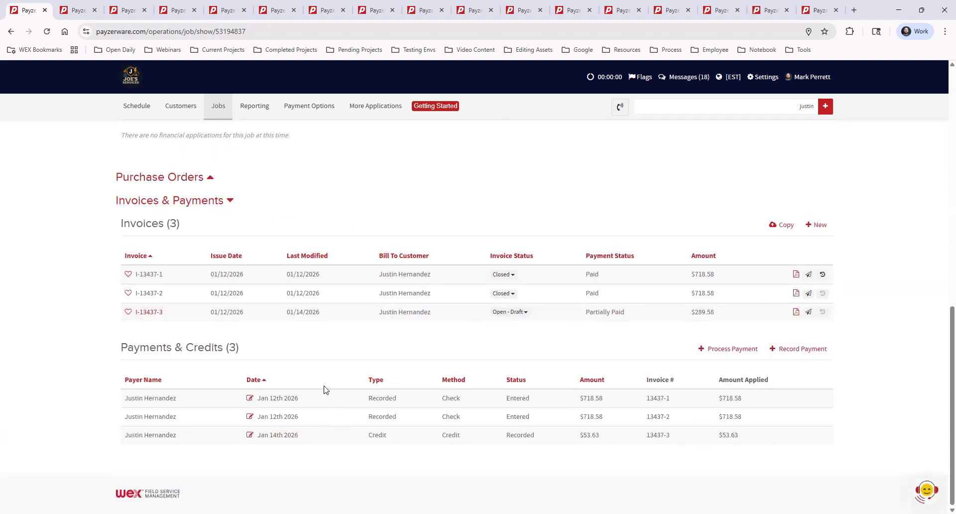
scroll(323, 390, up, 6)
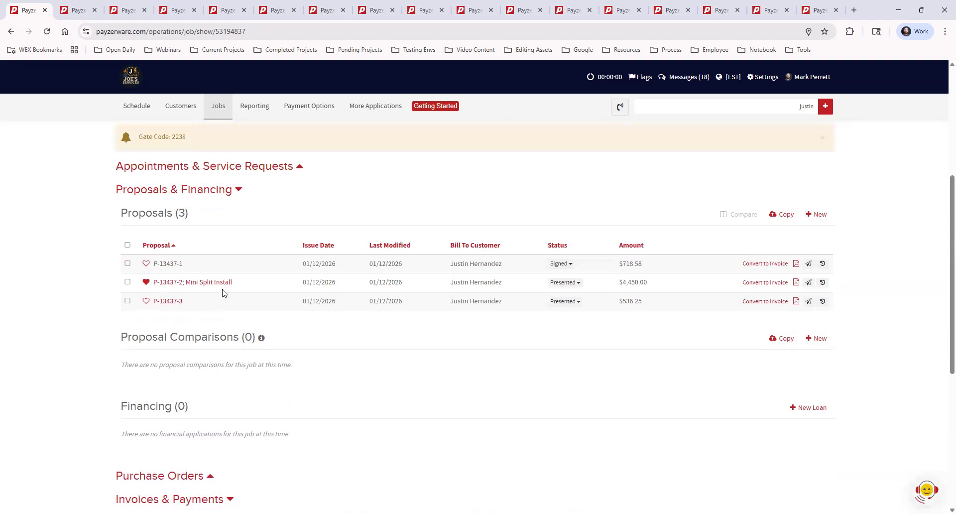
scroll(375, 363, down, 4)
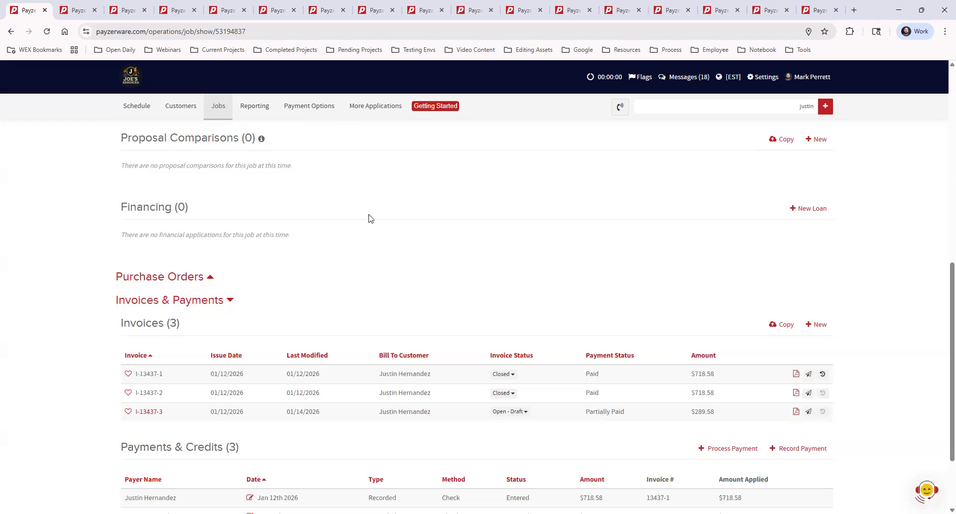
Open the Business Details job settings and review the service email, contact fields, custom footer, logo and menu color
click(759, 79)
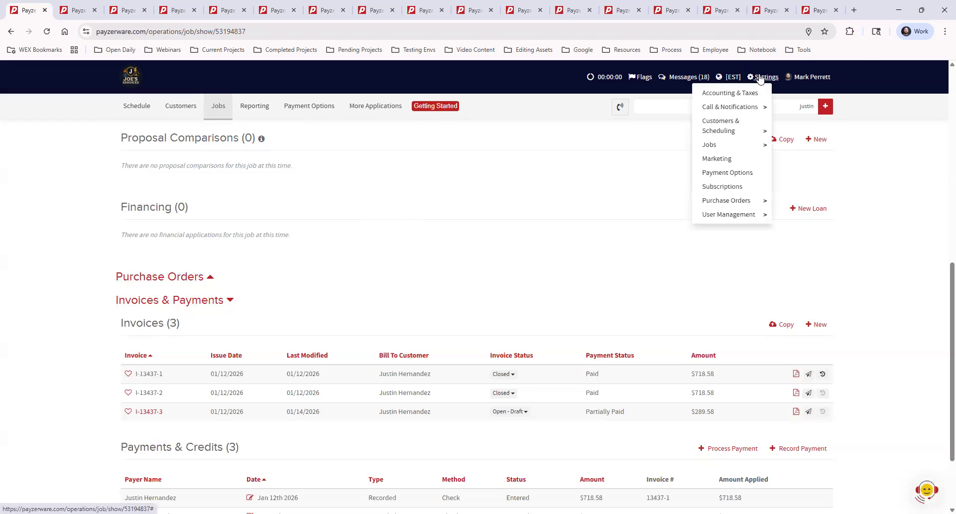
mouse_move(751, 149)
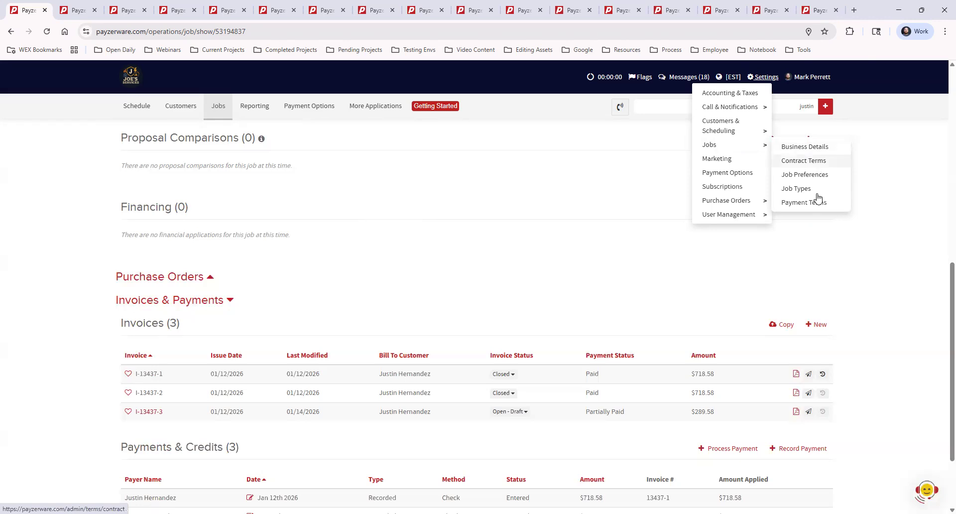
click(820, 147)
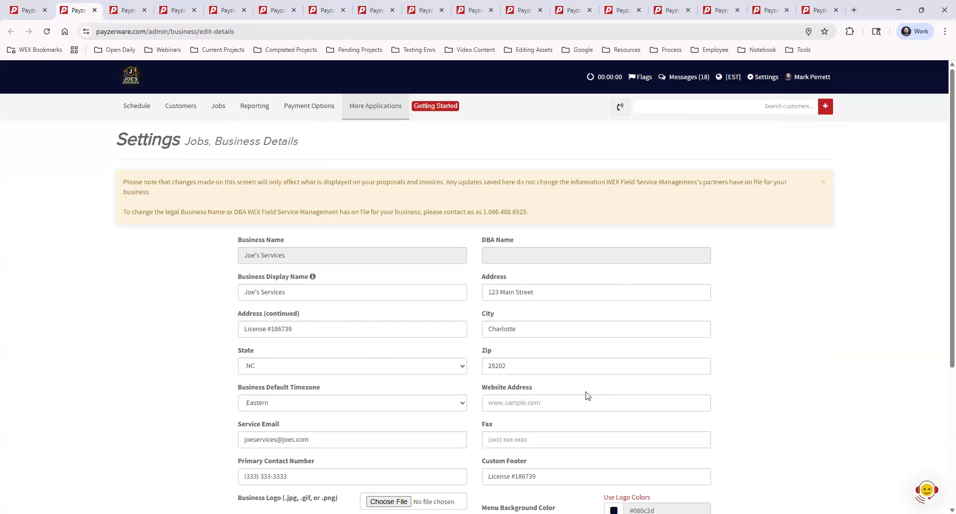
scroll(572, 396, down, 1)
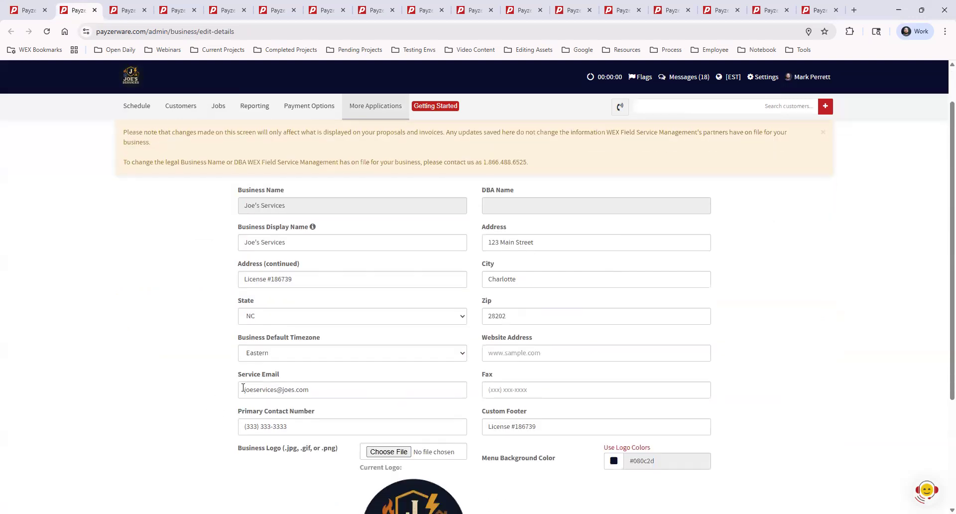
drag(317, 390, 221, 391)
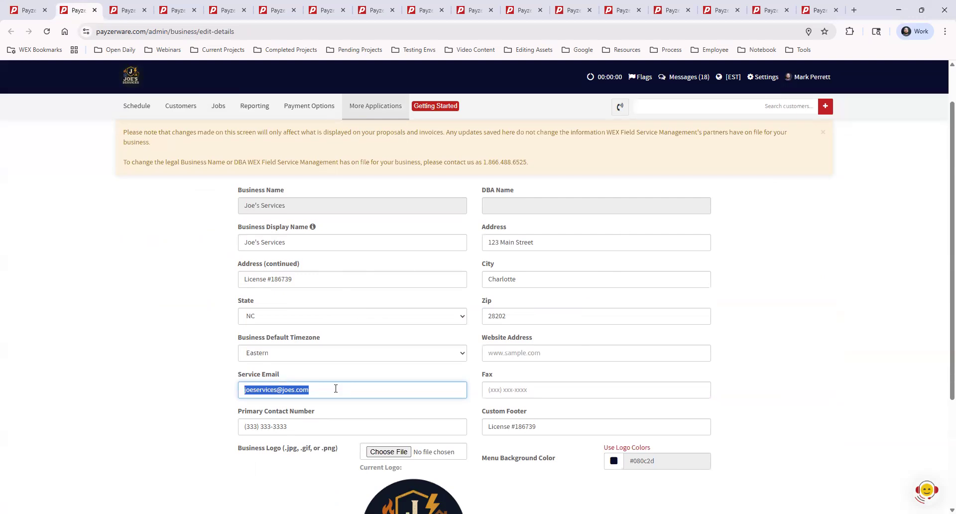
click(324, 389)
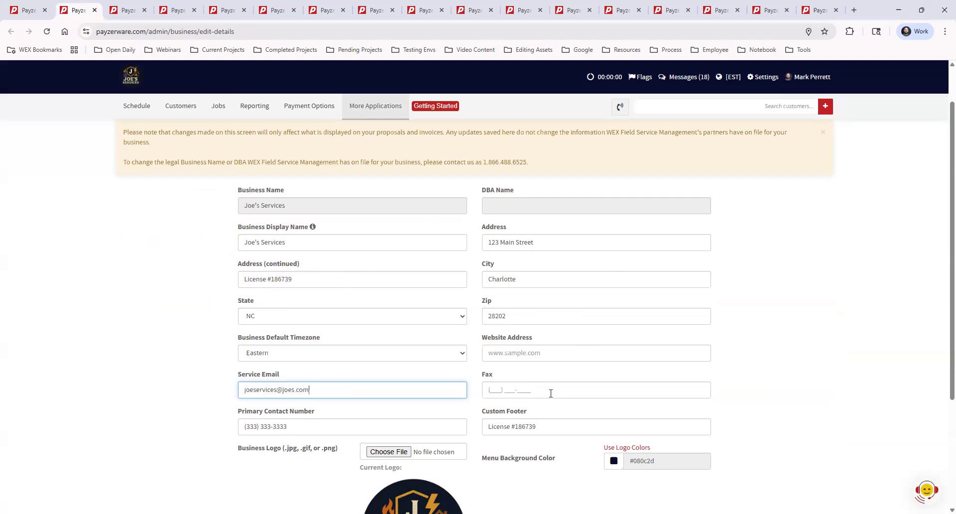
scroll(448, 403, down, 3)
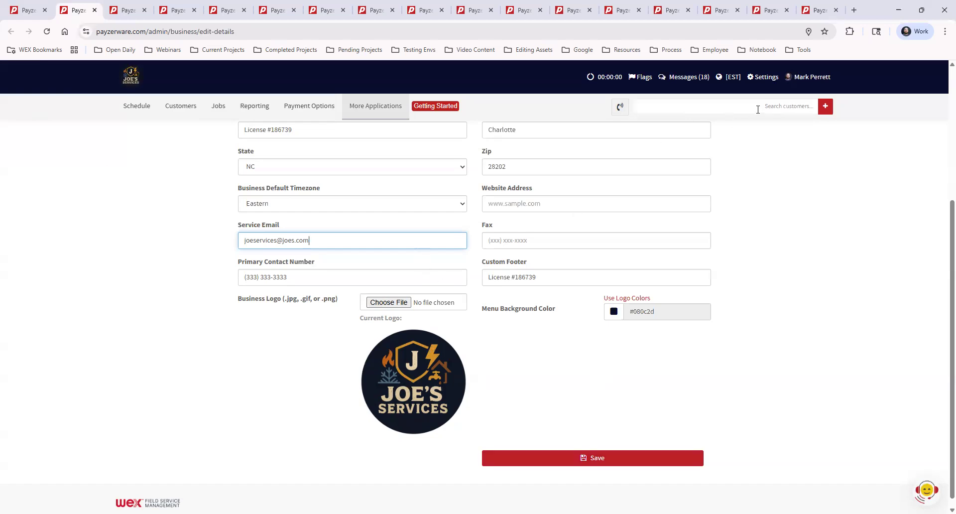
scroll(795, 240, up, 4)
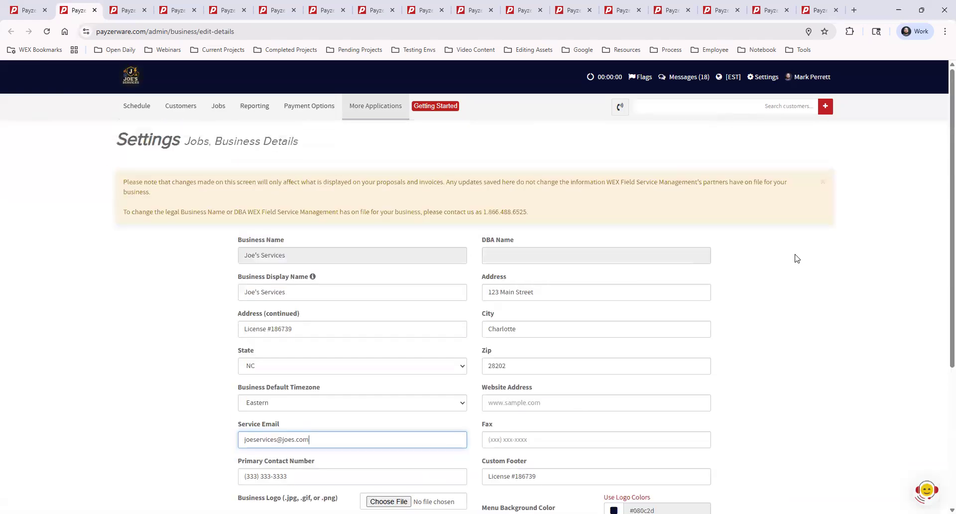
Open the Contract Terms page of the job settings
click(763, 79)
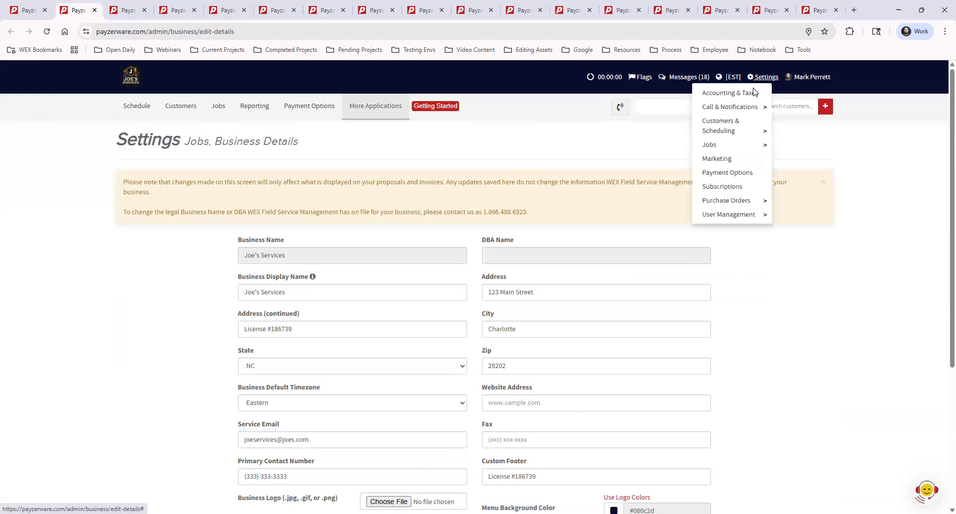
click(740, 145)
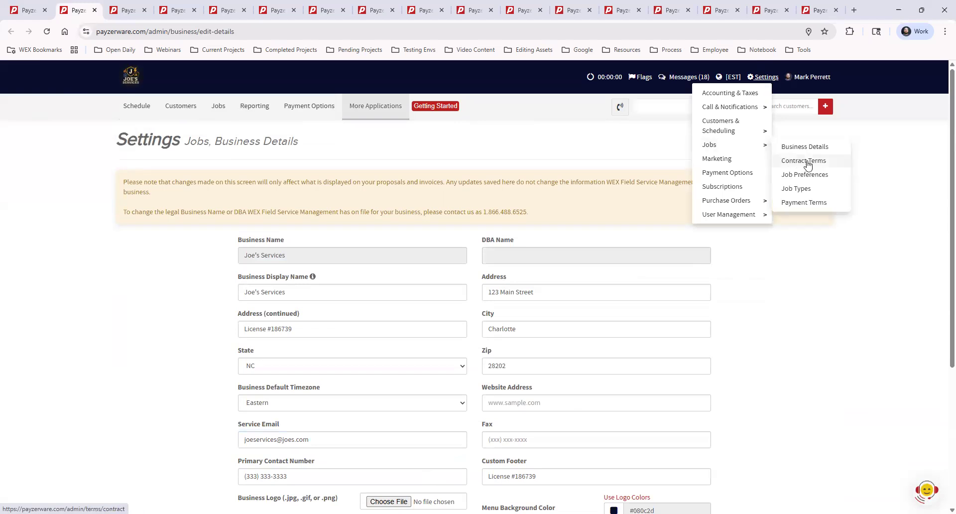
click(126, 10)
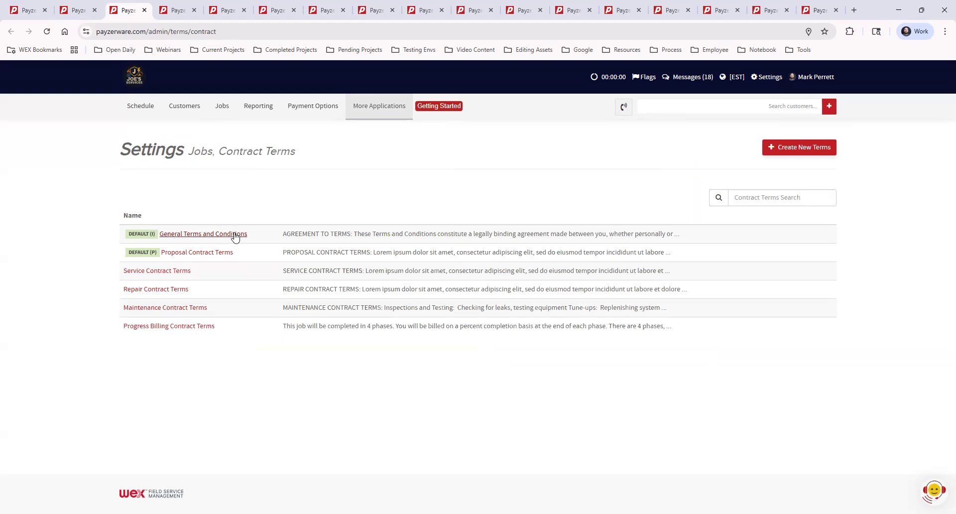
Look over the form for new contract terms, including its default options for proposals and invoices, then close it without saving
mouse_move(372, 234)
click(789, 148)
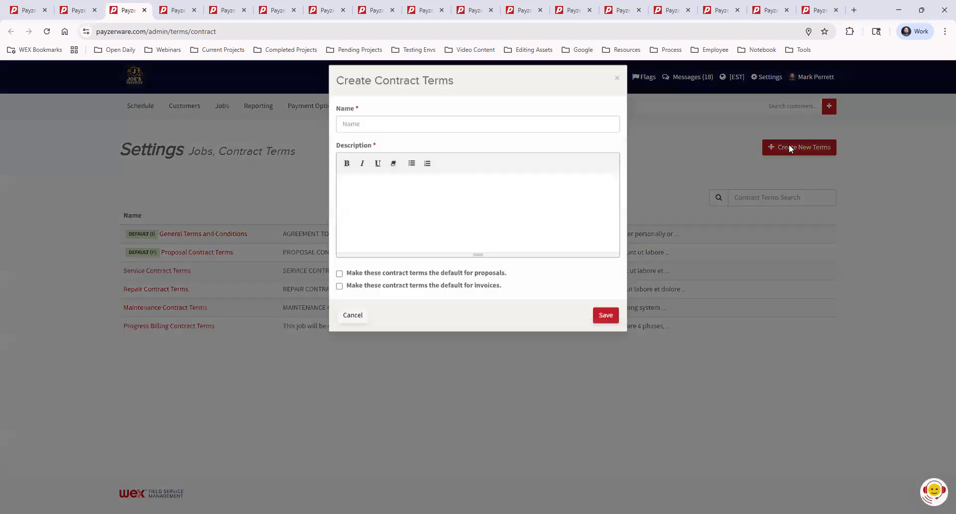
click(371, 132)
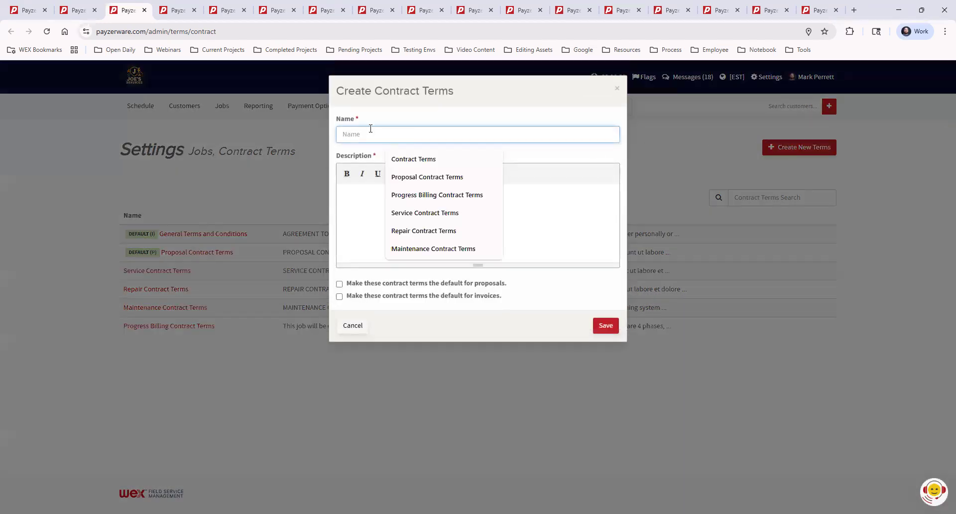
click(352, 198)
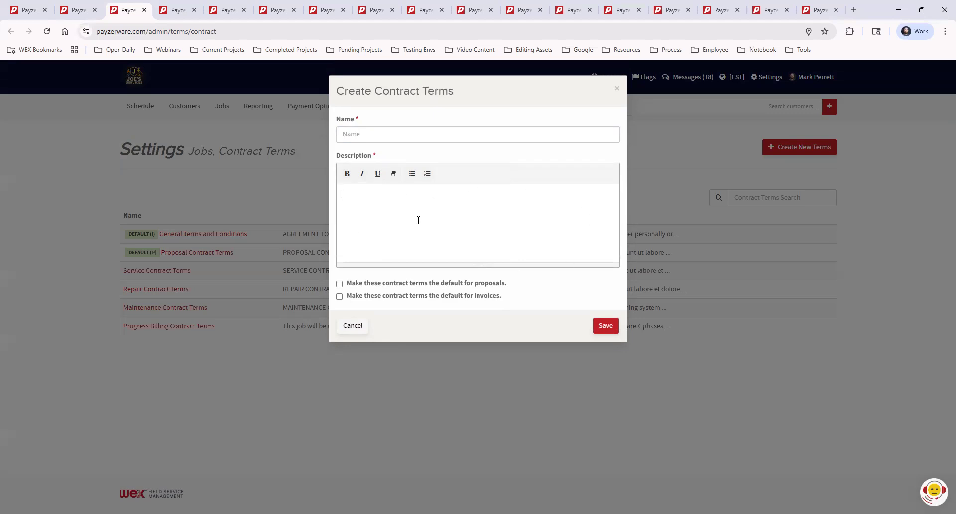
click(384, 283)
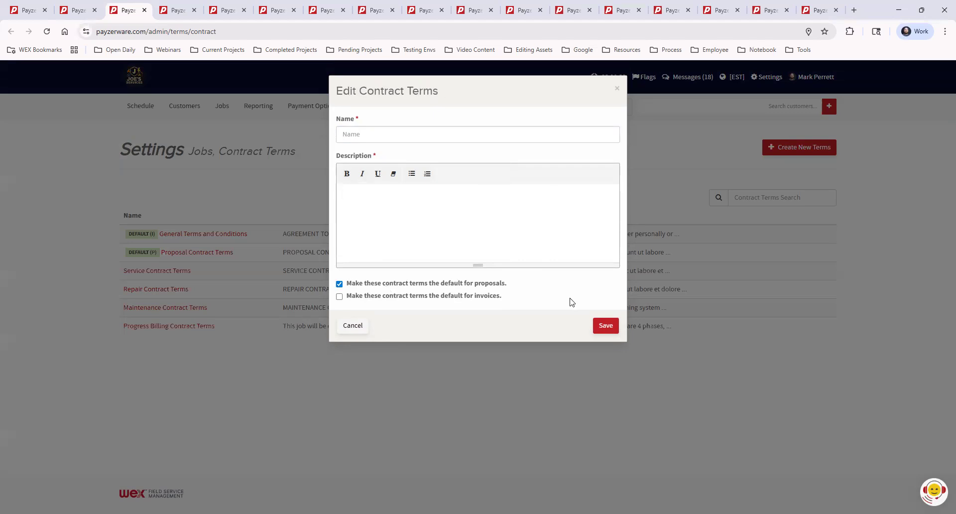
click(339, 297)
click(616, 88)
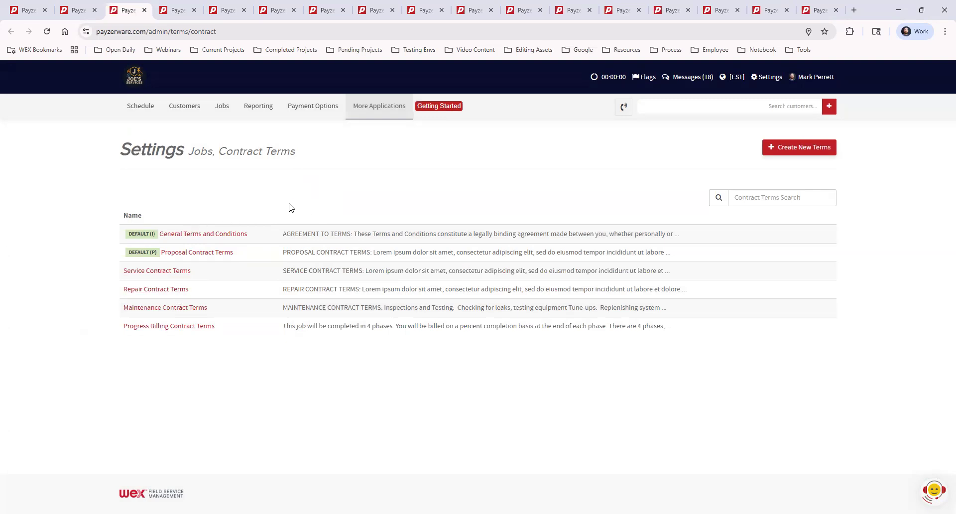
Open the Job Preferences settings and review the Job Forms display options
click(144, 10)
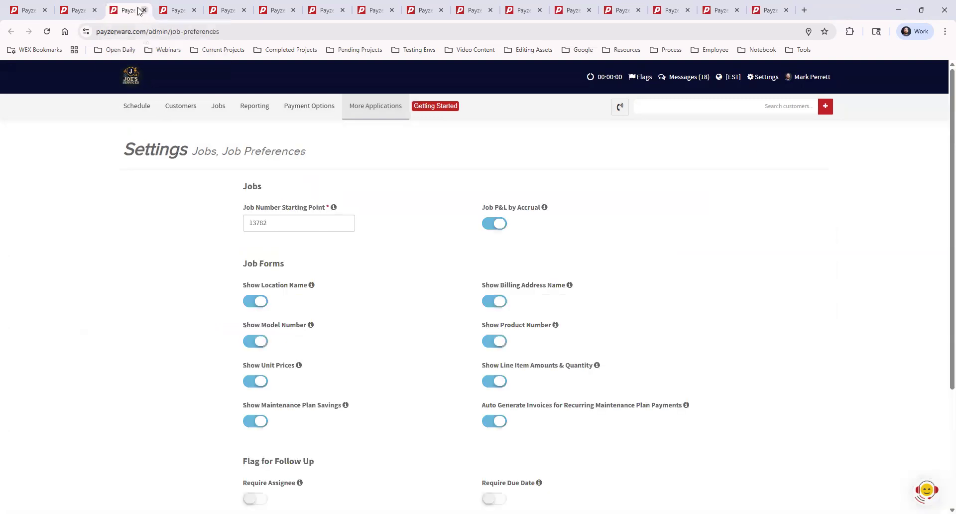
click(763, 79)
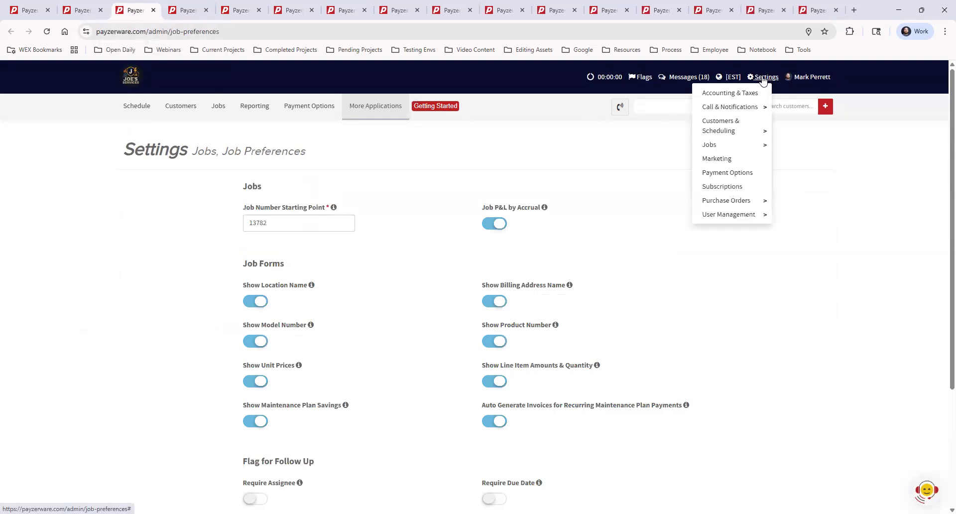
mouse_move(743, 147)
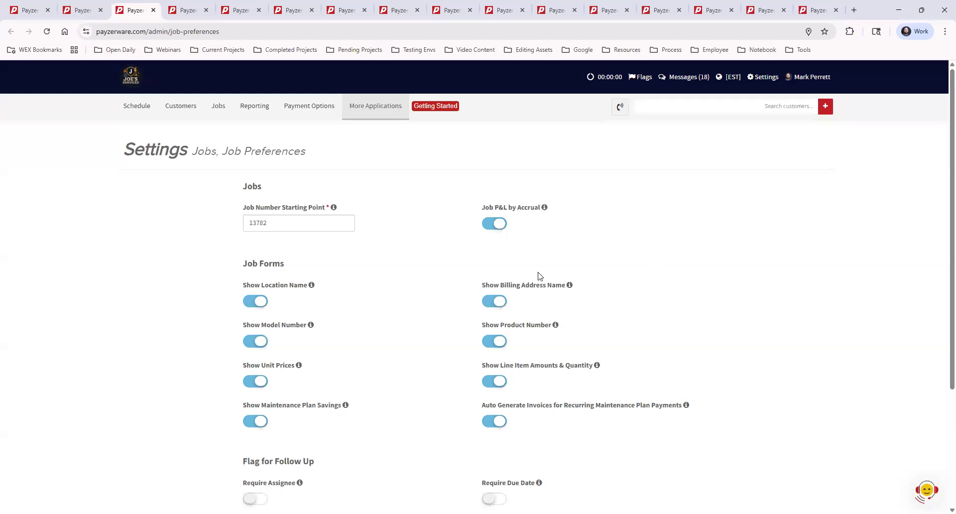
drag(242, 264, 287, 269)
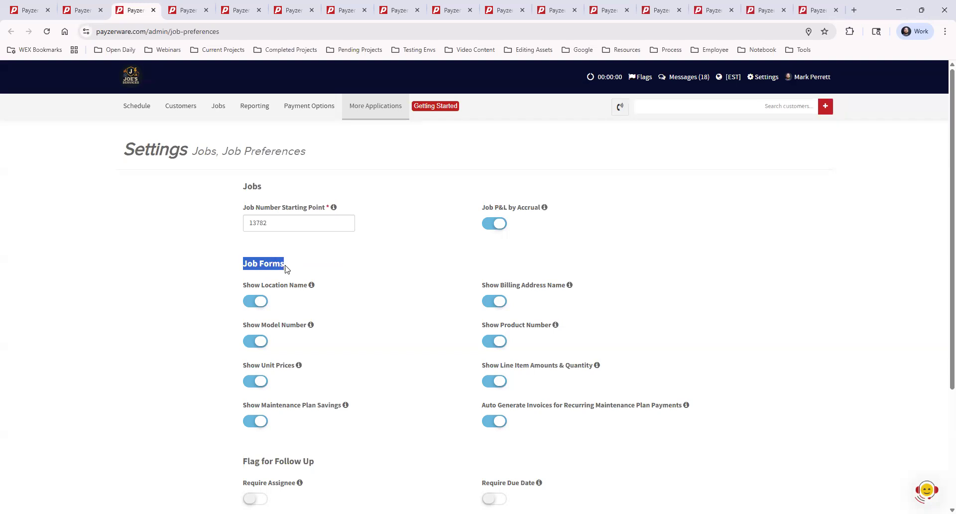
click(356, 276)
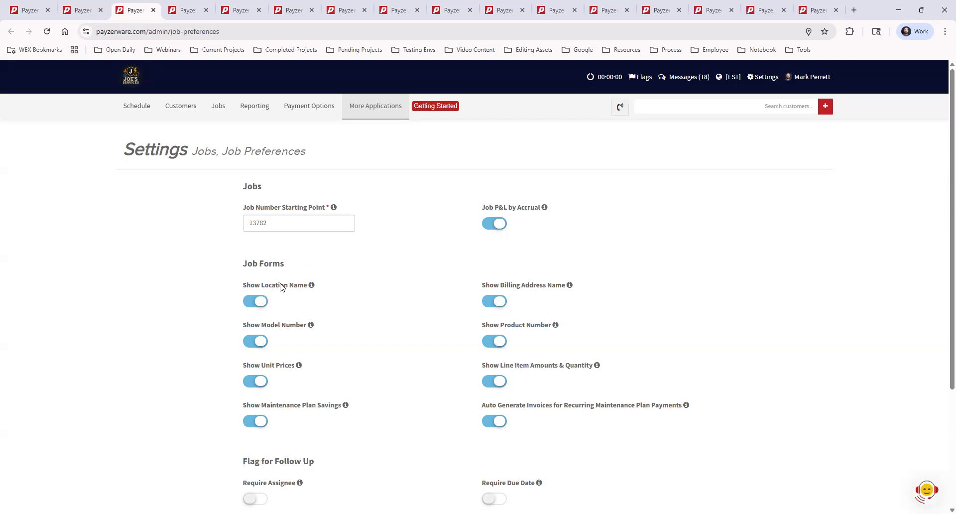
mouse_move(310, 324)
mouse_move(346, 407)
Switch Show Maintenance Plan Savings and Show Line Item Amounts & Quantity off and back on, and save the job preferences
click(261, 422)
click(251, 423)
click(492, 382)
click(494, 382)
scroll(601, 350, down, 1)
scroll(602, 350, down, 2)
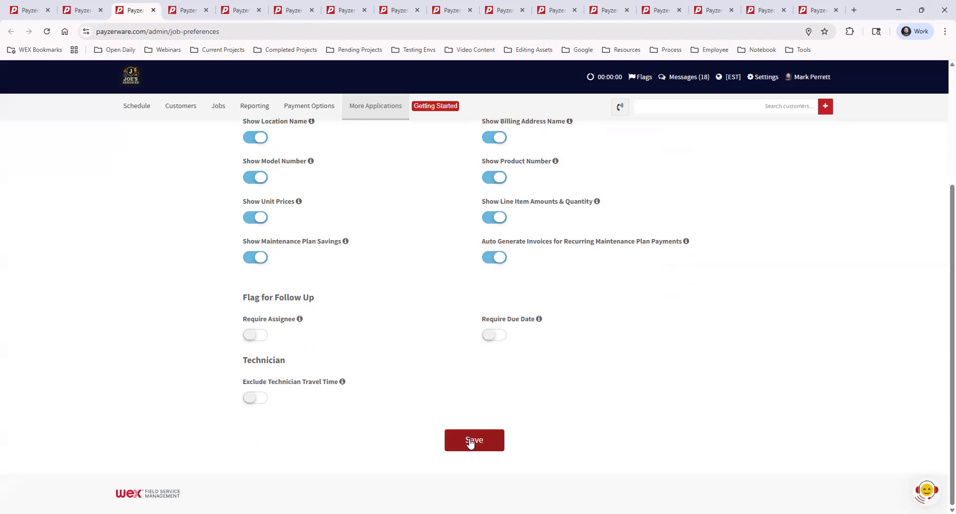
click(470, 440)
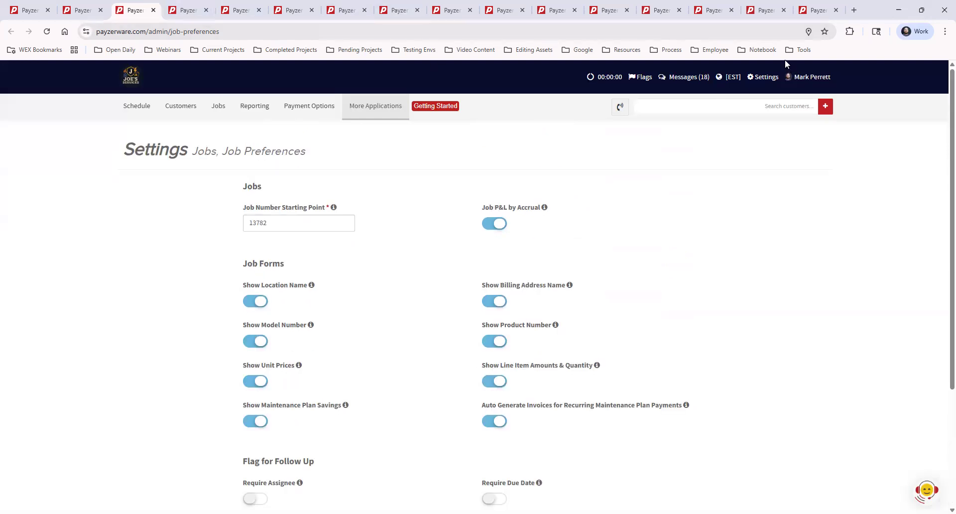
Open the Job Types settings and review each type's color, default duration, invoice class and technician allocation
click(153, 10)
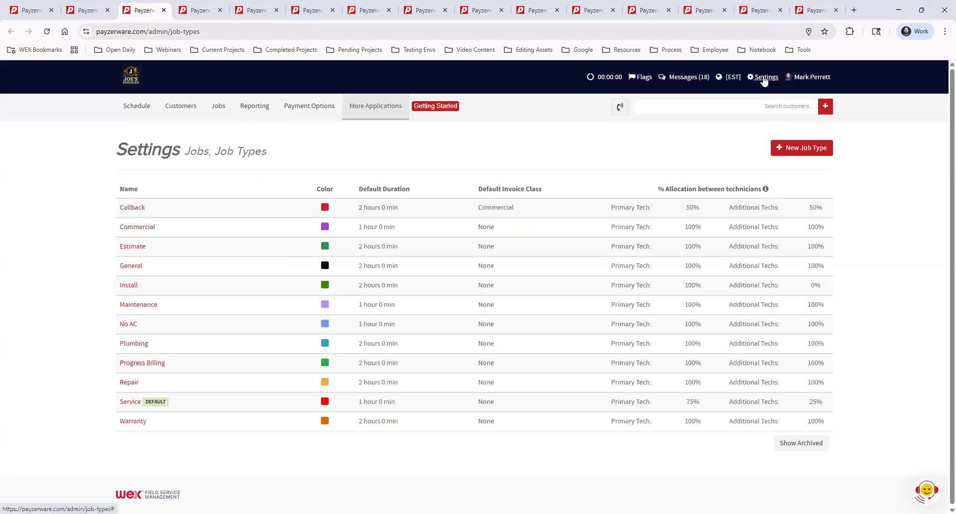
click(764, 81)
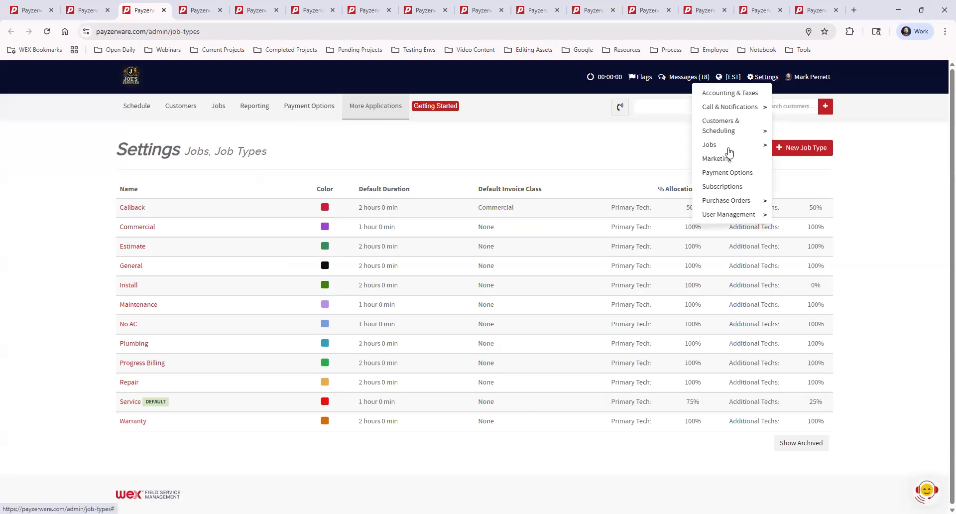
mouse_move(732, 148)
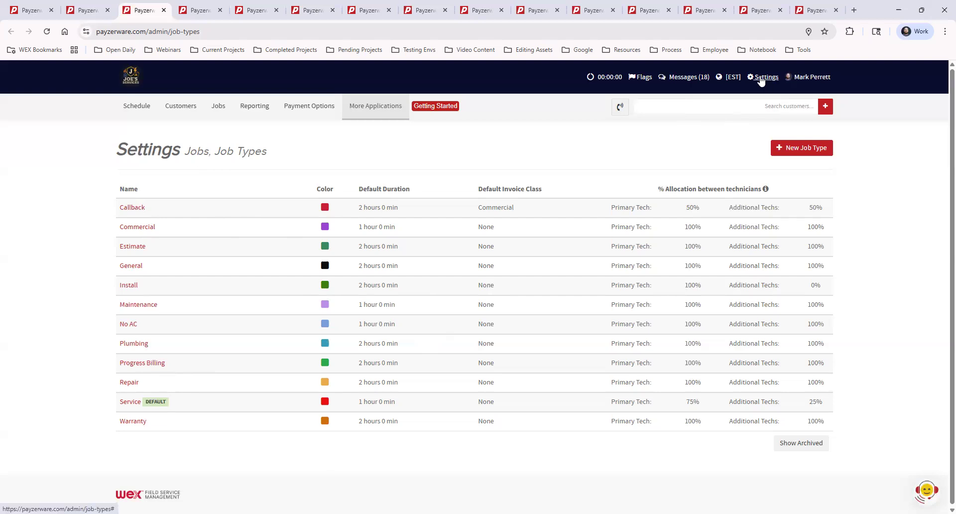
Open the Payment Terms job settings and review the listed terms, their days and sync status
click(165, 10)
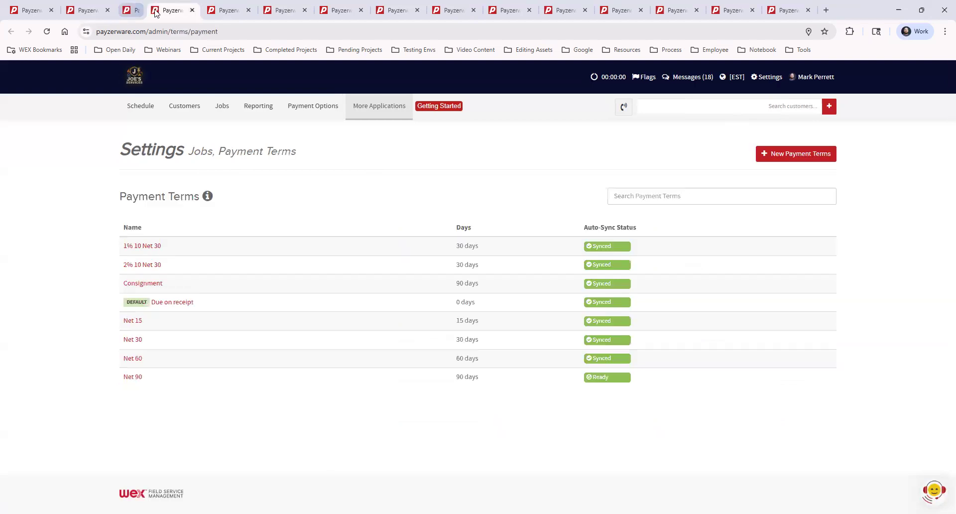
click(767, 81)
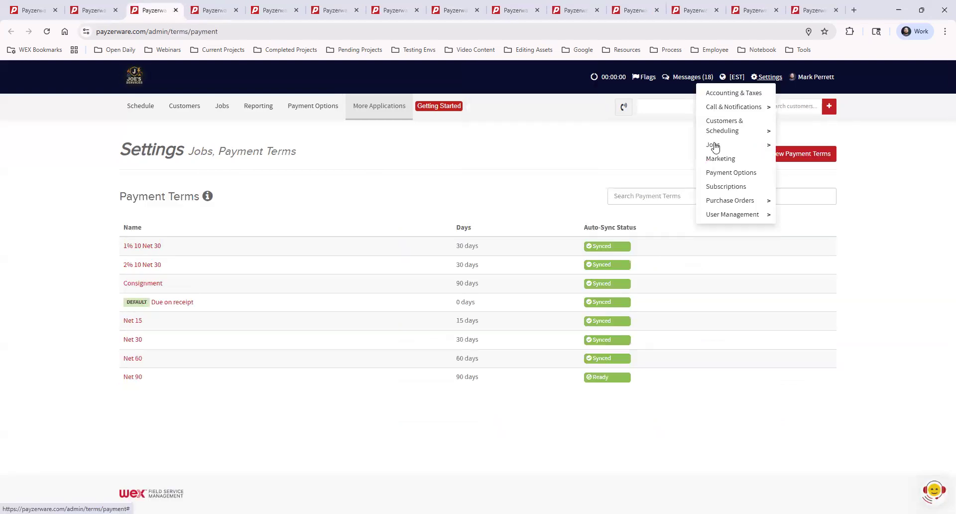
mouse_move(742, 147)
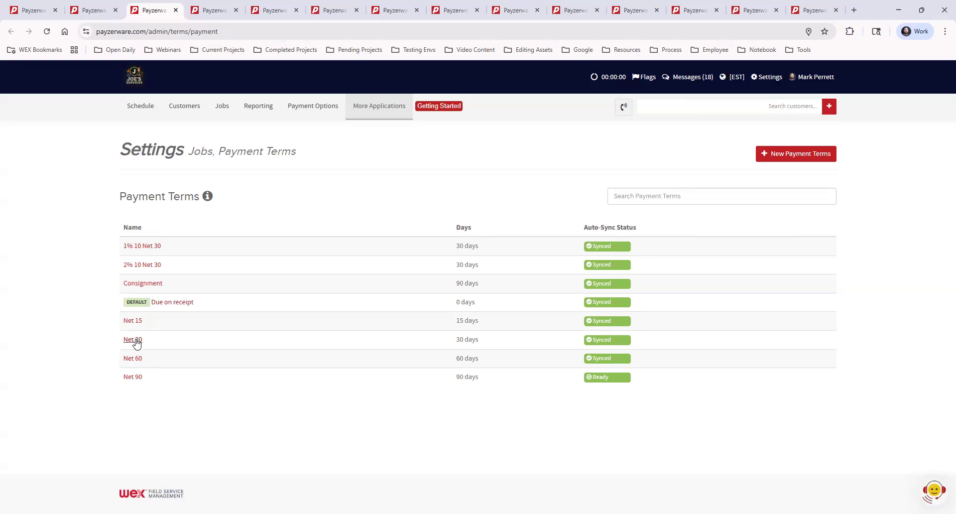
Inspect the Net 30 terms with their default option and the form for new payment terms, closing both without saving
click(135, 340)
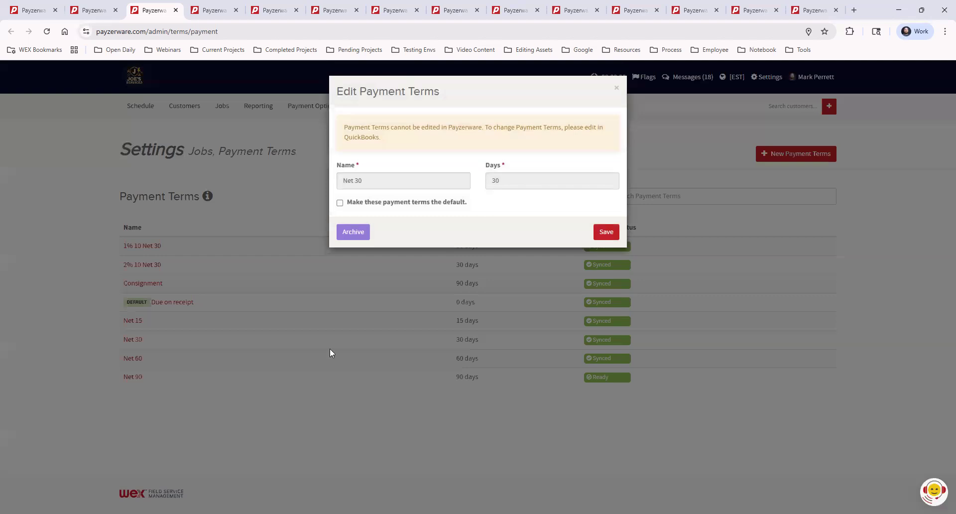
click(340, 203)
click(617, 88)
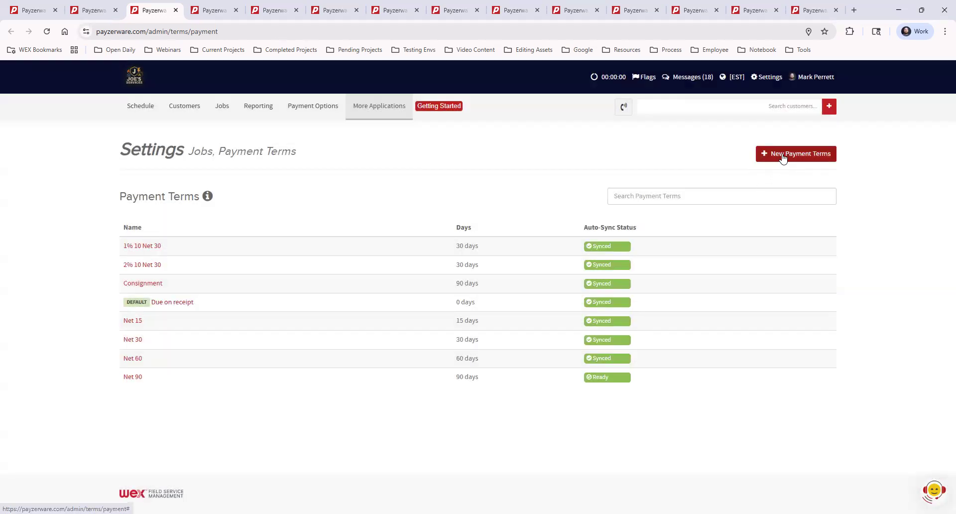
click(780, 157)
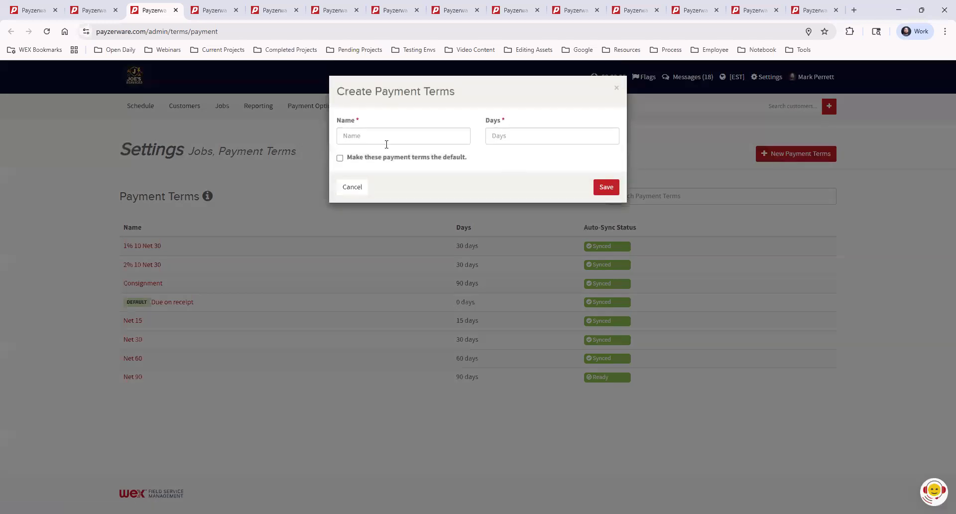
click(358, 138)
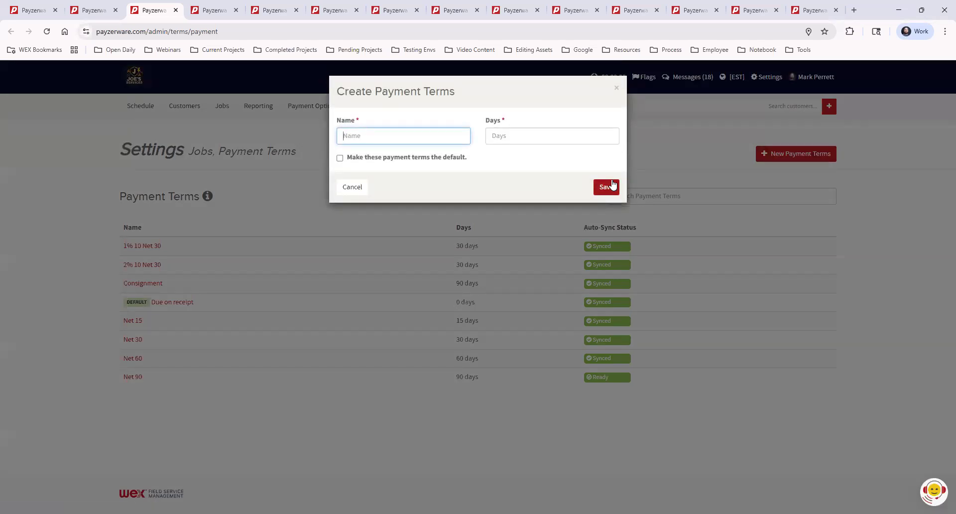
click(618, 89)
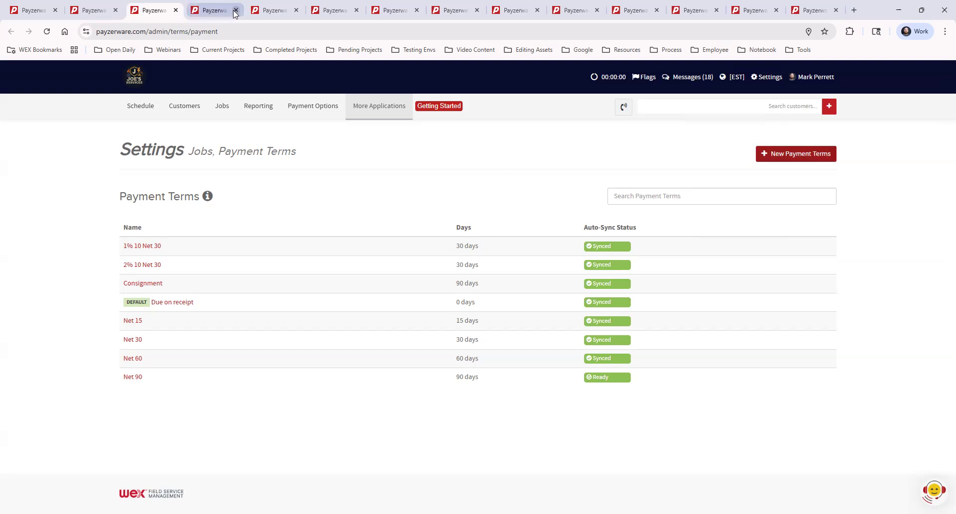
Open the My Price Book page and review its product categories
click(209, 9)
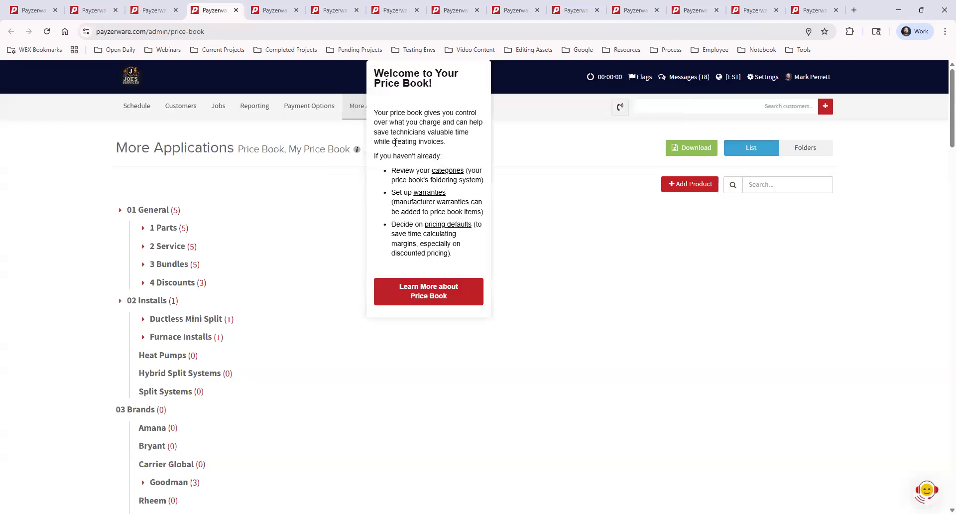
click(357, 110)
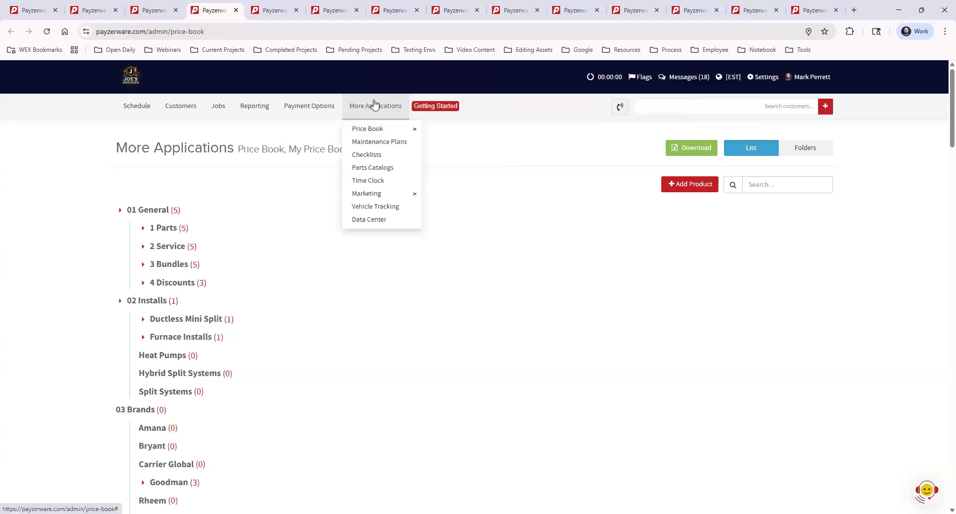
mouse_move(378, 130)
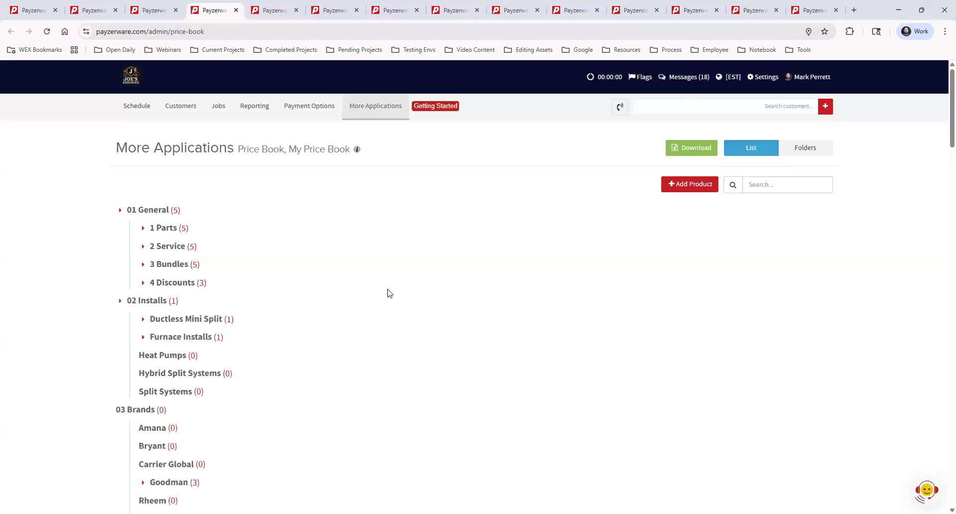
Search the help center for "price book" articles
click(926, 492)
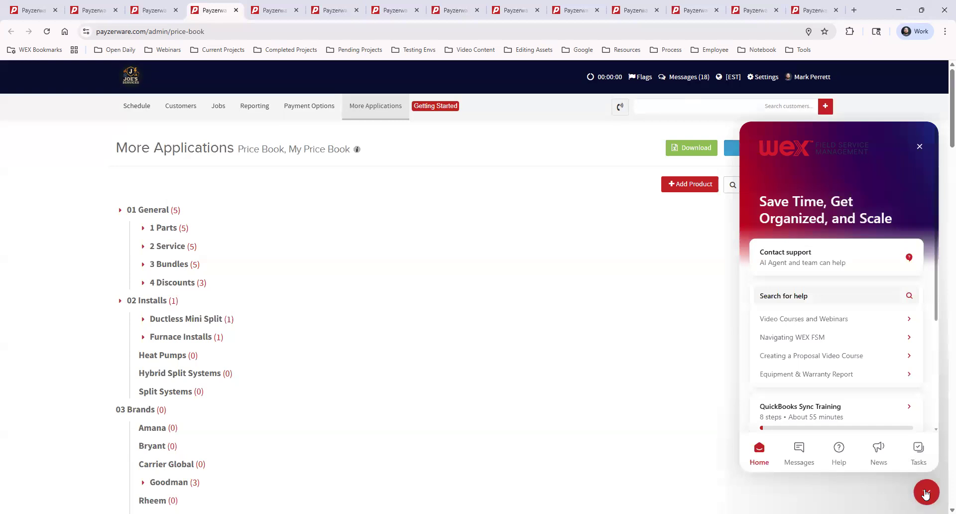
click(840, 455)
click(783, 159)
text(price book)
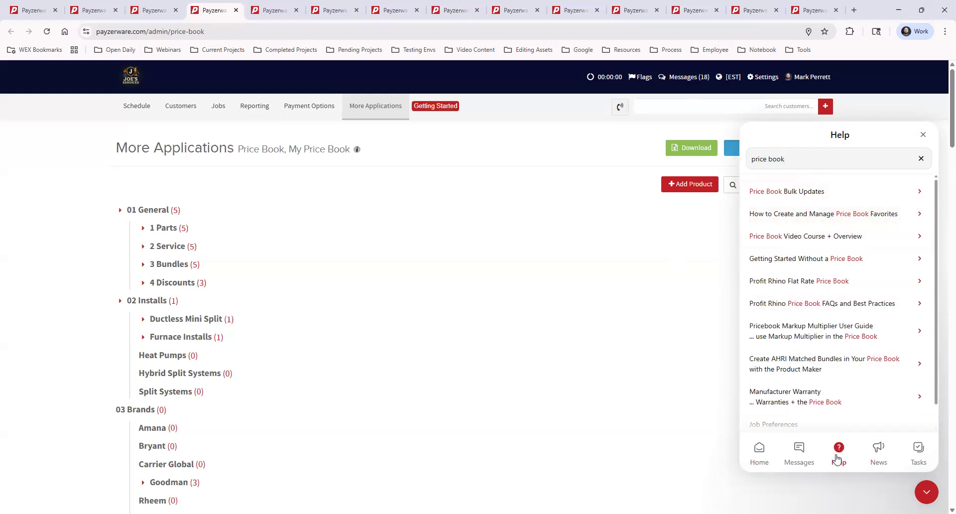
Open the Video Courses and Webinars help article, review its webinar calendar, course list and past webinars, and close the help window
click(757, 453)
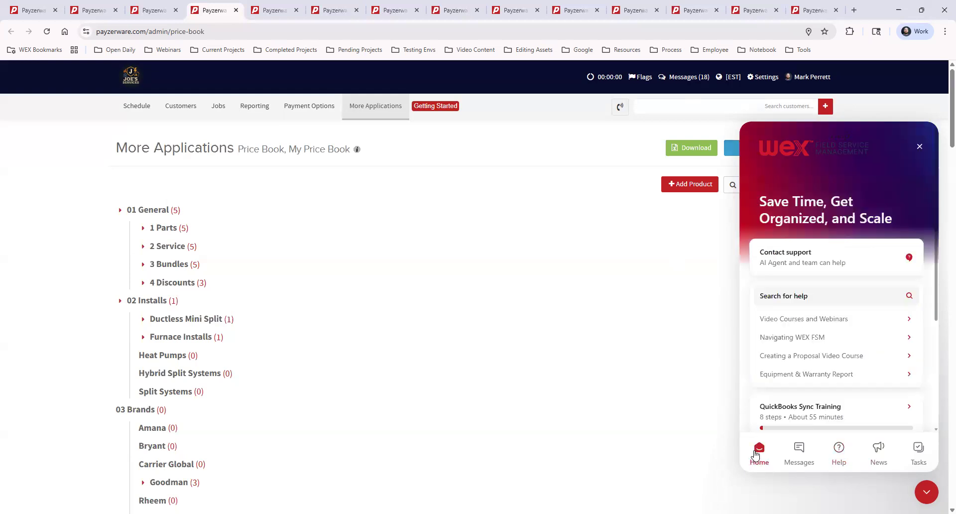
click(849, 319)
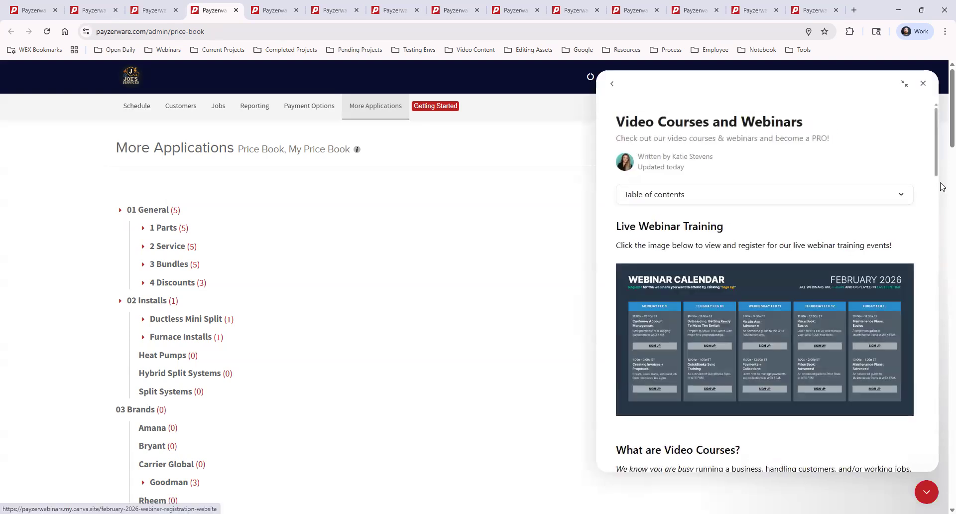
scroll(938, 183, down, 2)
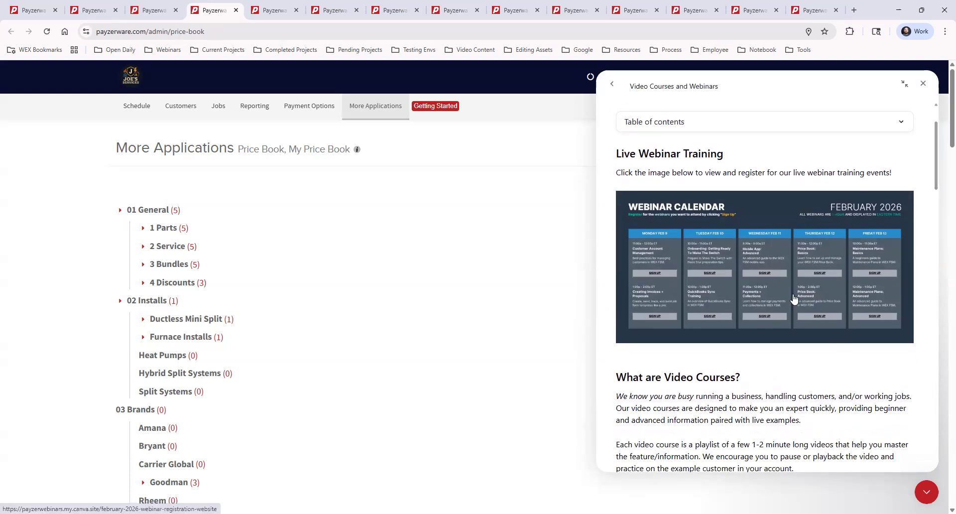
drag(936, 151, 941, 349)
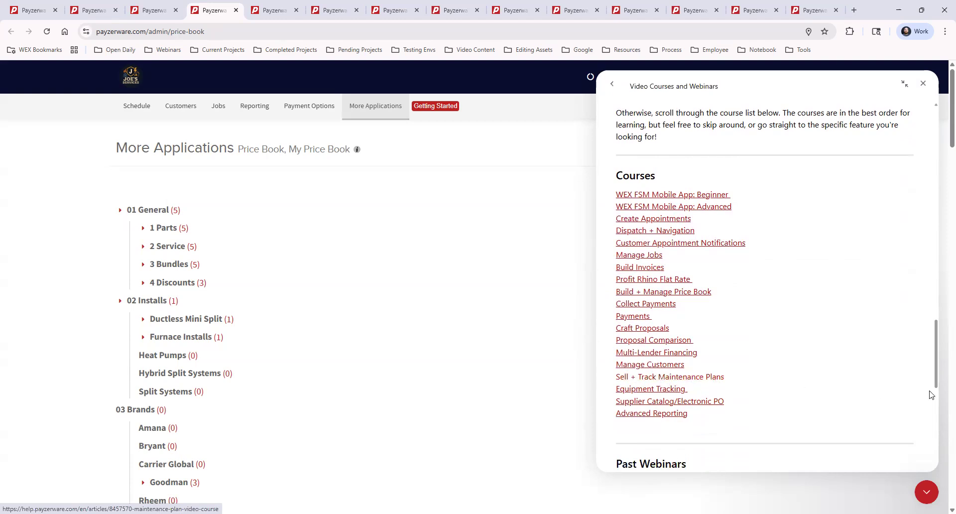
drag(938, 363, 928, 421)
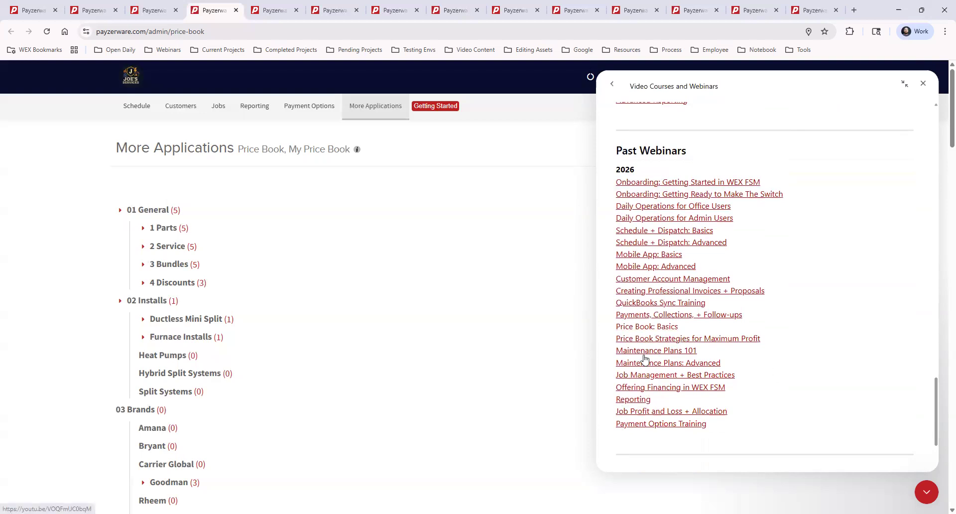
click(922, 87)
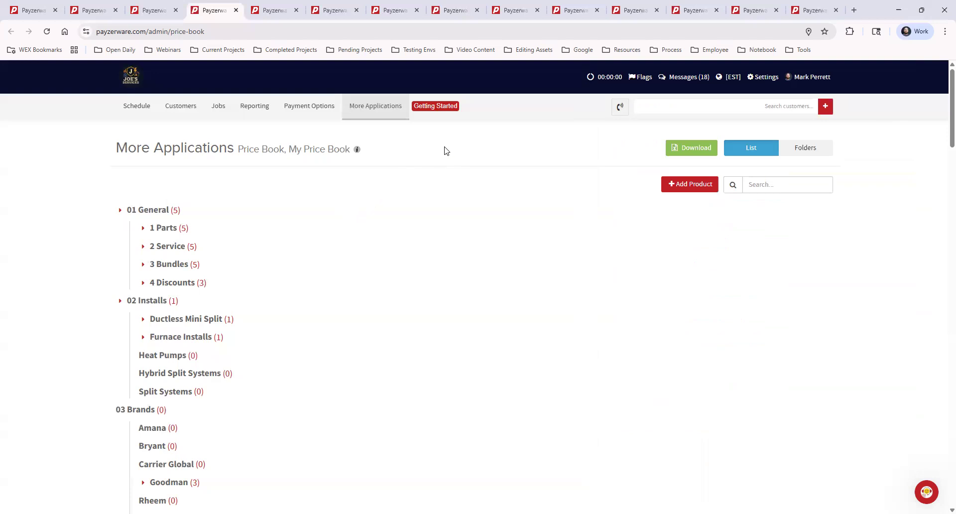
Open the Maintenance Plans list in its own page and review it, checking the help window and closing it again
mouse_move(388, 108)
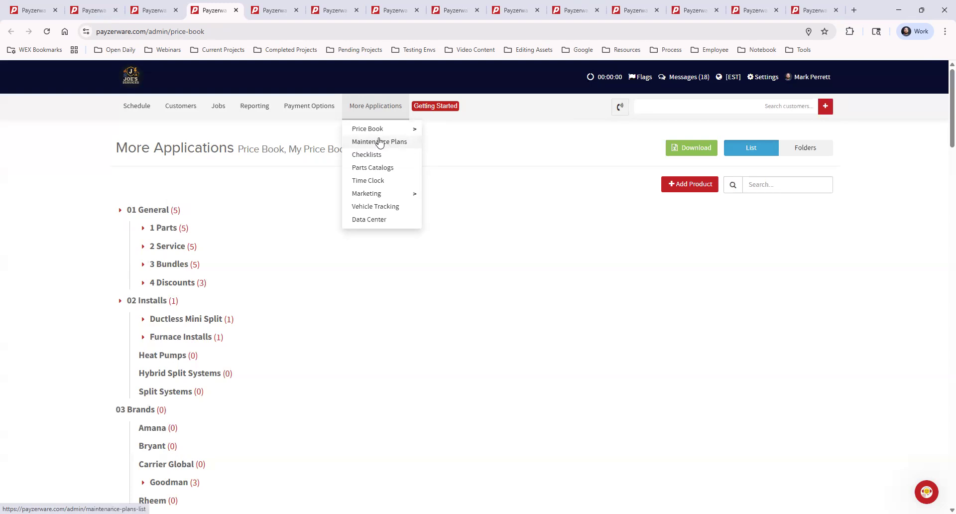
key(ctrl+Tab)
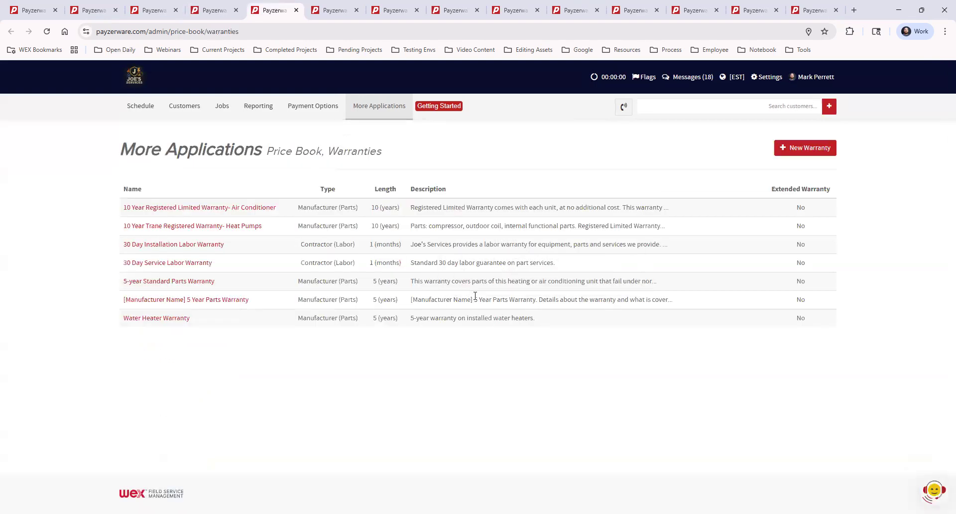
key(ctrl+shift+Tab)
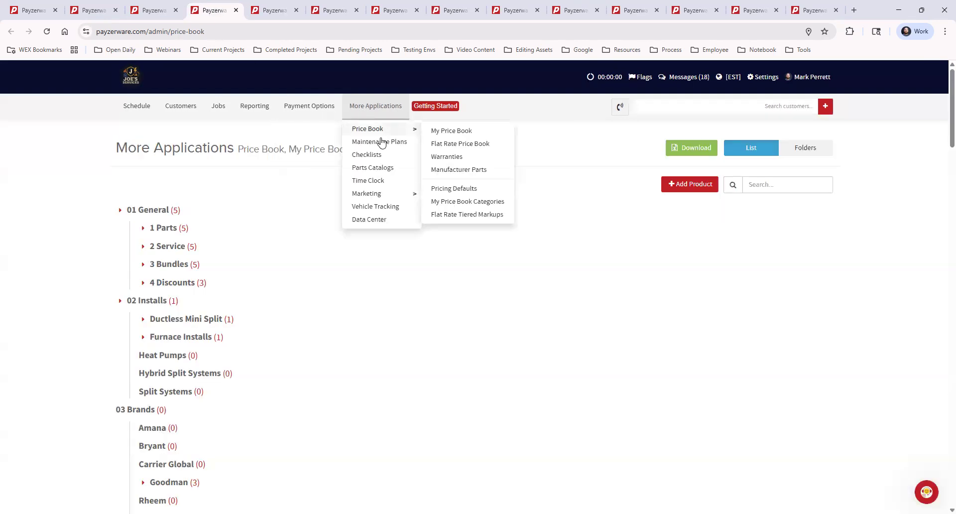
middle_click(382, 142)
key(ctrl+Tab)
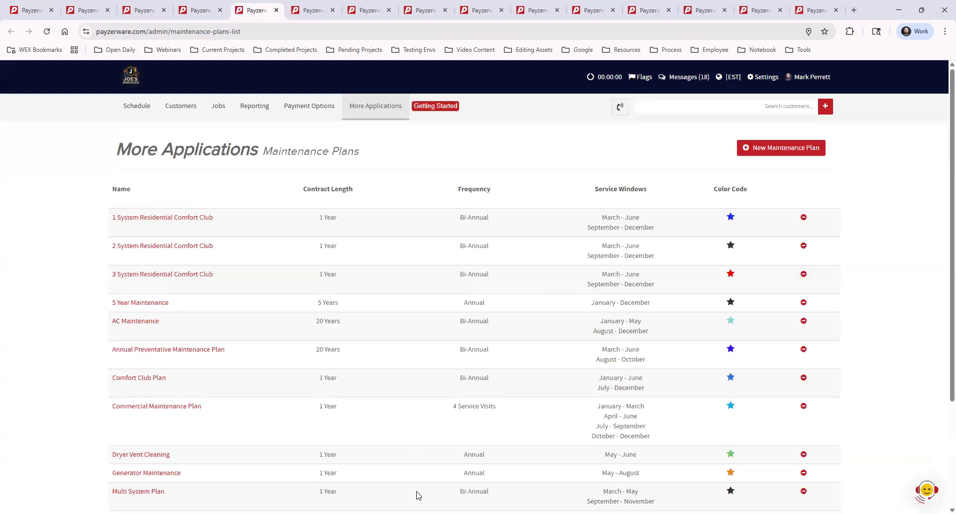
click(926, 490)
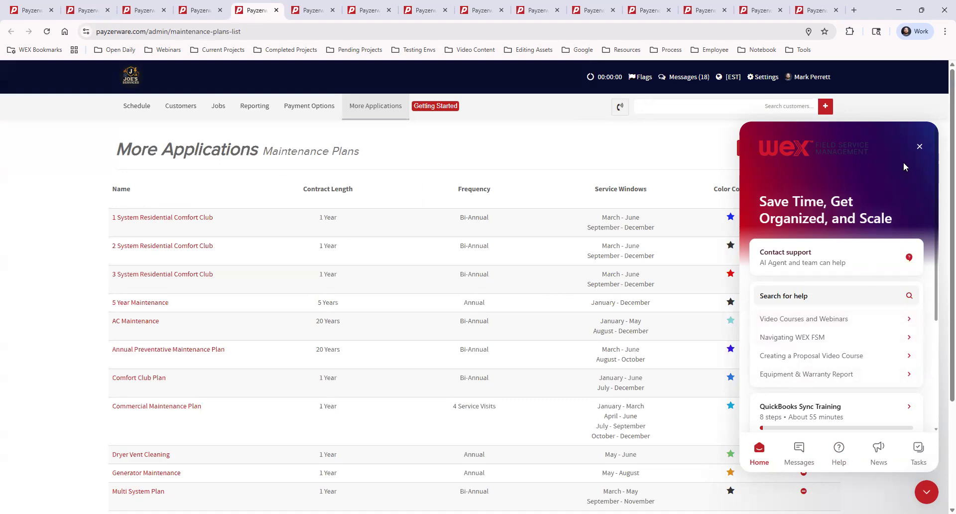
click(919, 148)
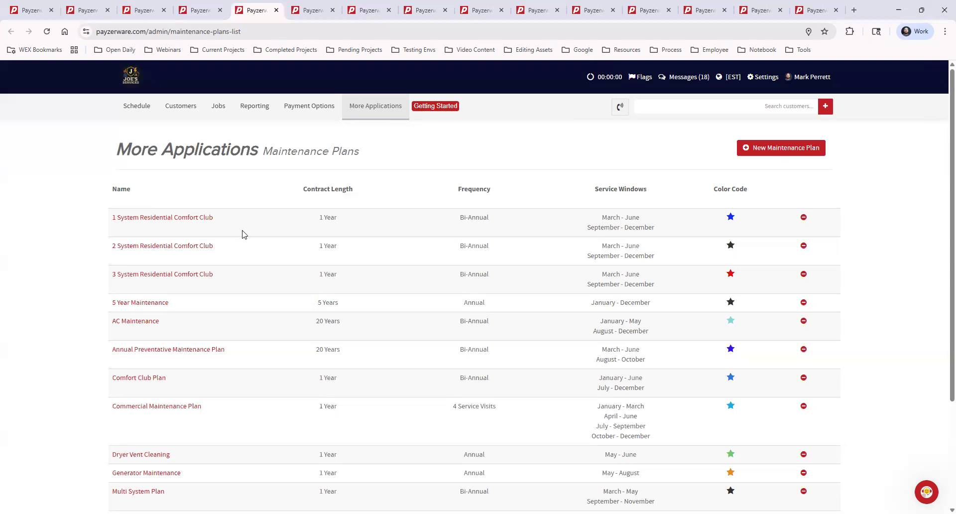
click(373, 116)
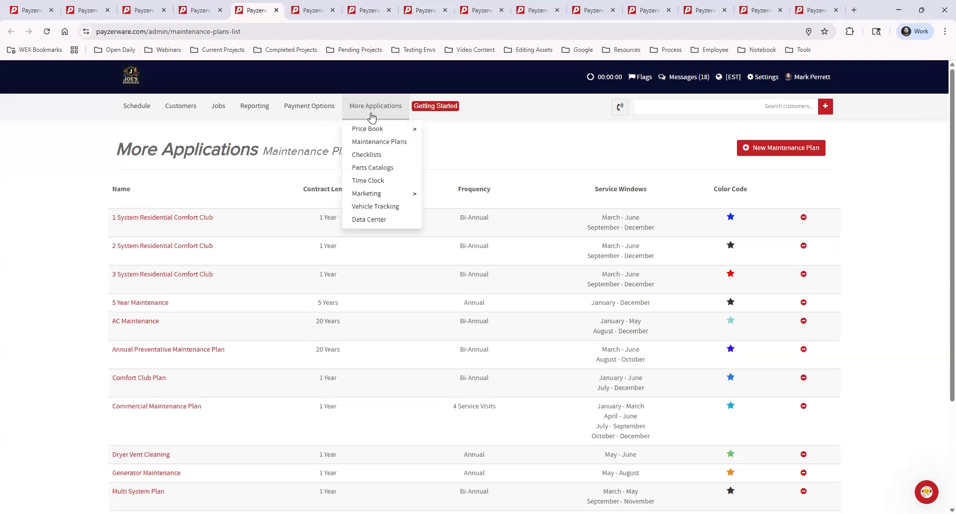
click(430, 321)
click(377, 107)
click(522, 197)
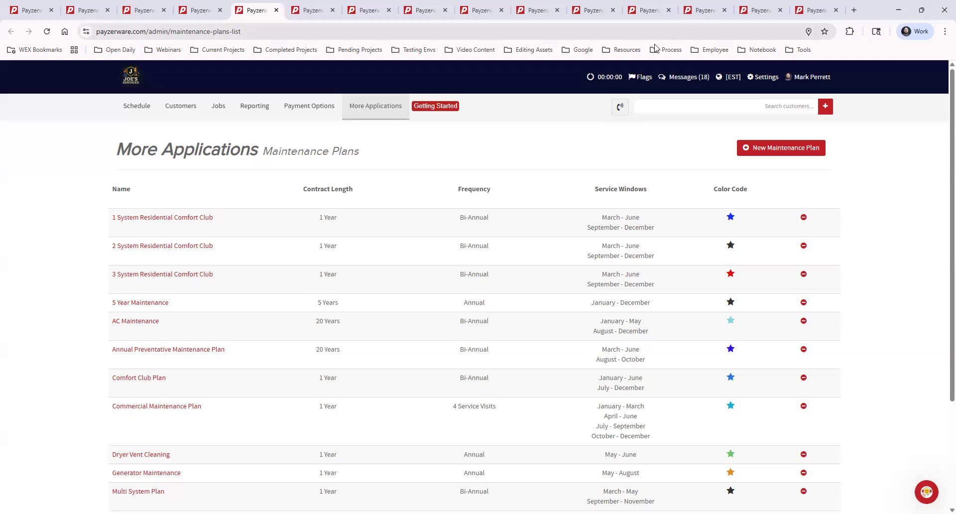
Review the price book's Warranties list and inspect the Create Warranty form, closing it without saving
click(308, 12)
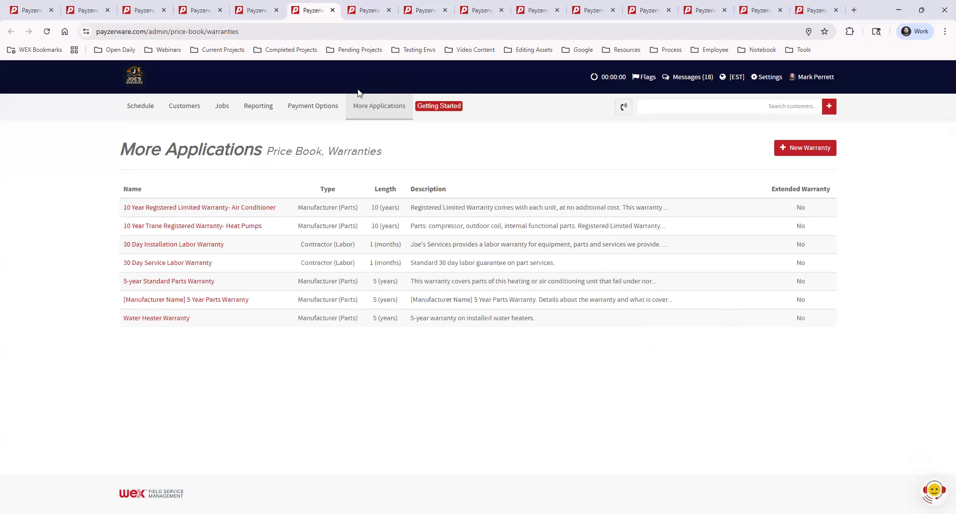
mouse_move(360, 111)
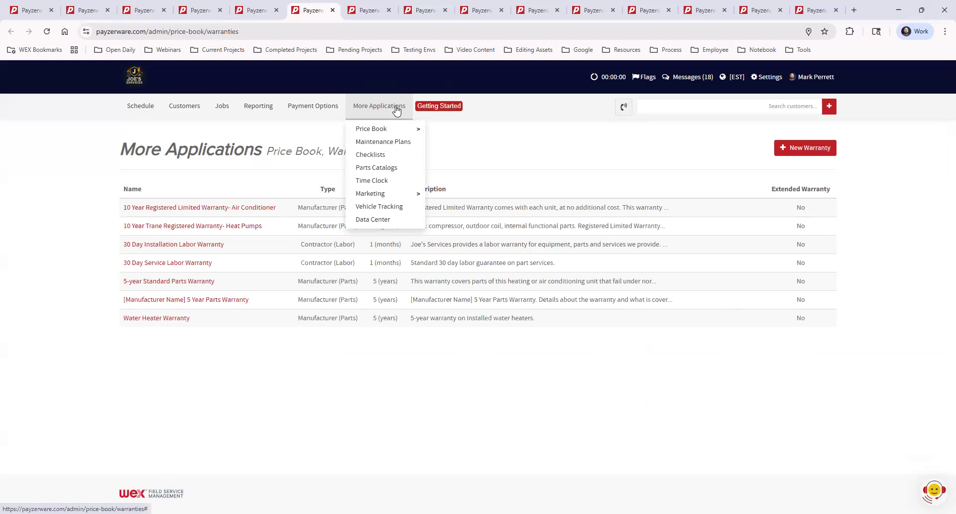
mouse_move(398, 130)
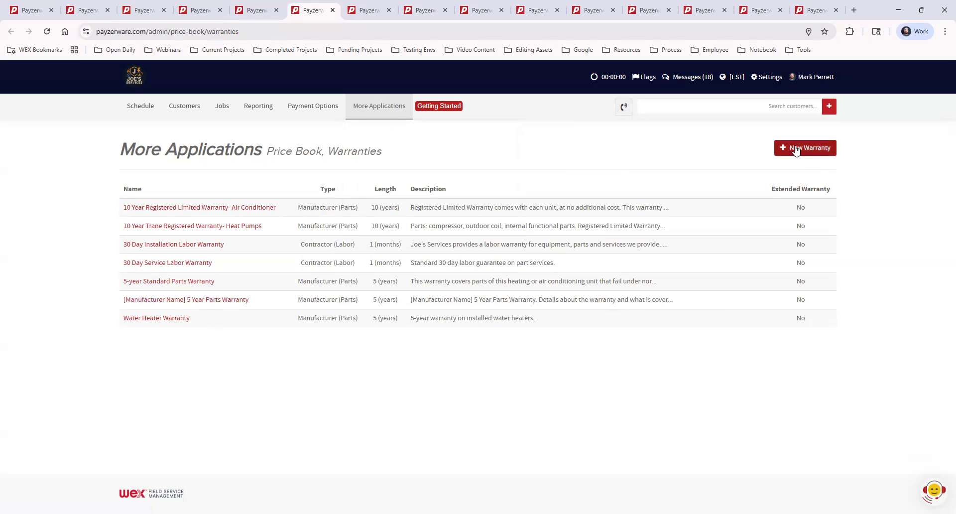
click(796, 149)
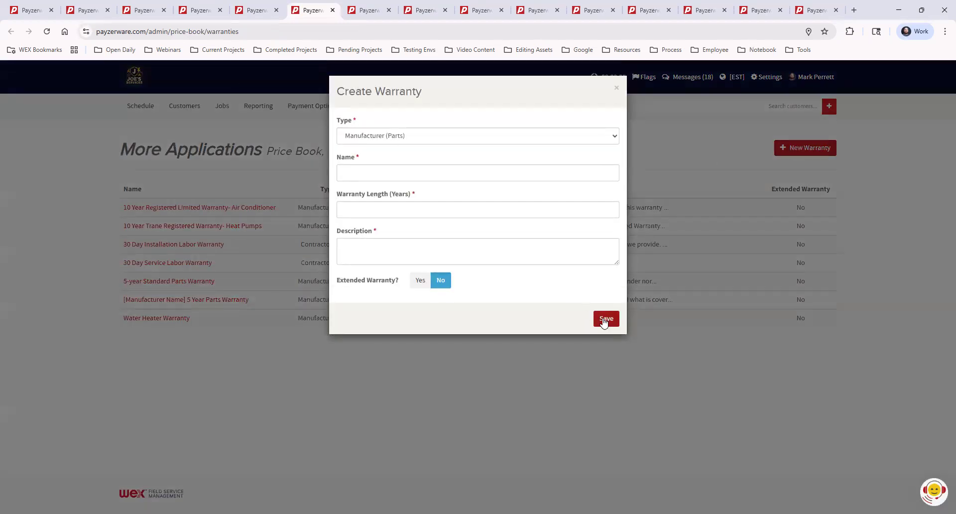
click(616, 90)
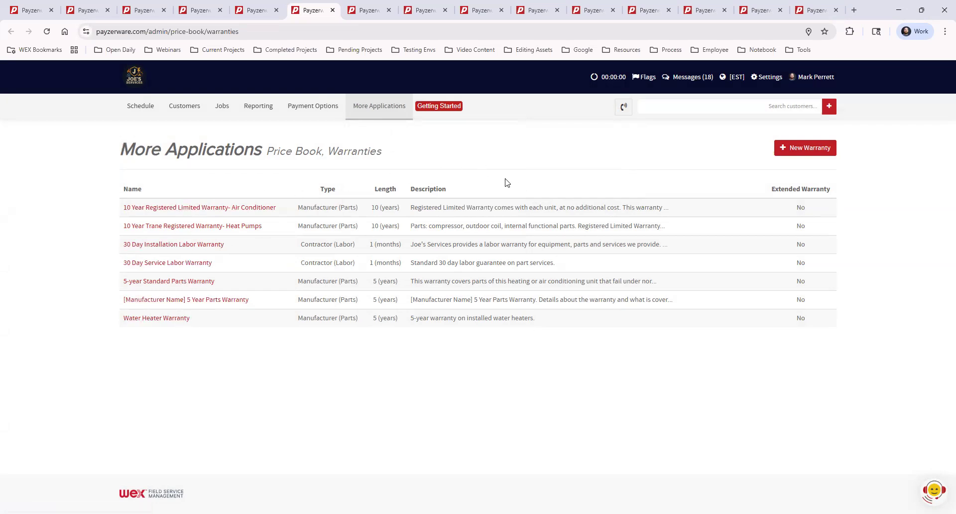
Close the extra warranty, maintenance plan and price book pages and return to the customer's record
click(333, 10)
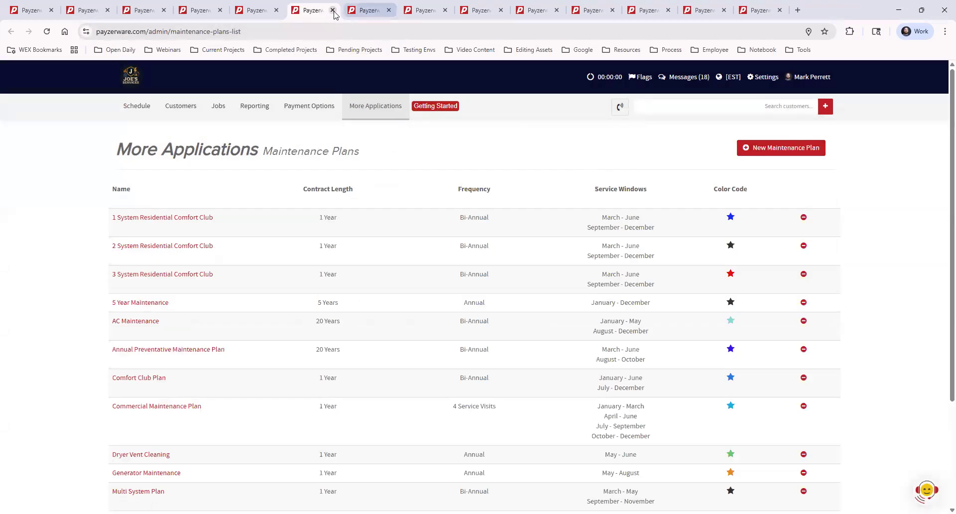
click(332, 11)
click(262, 11)
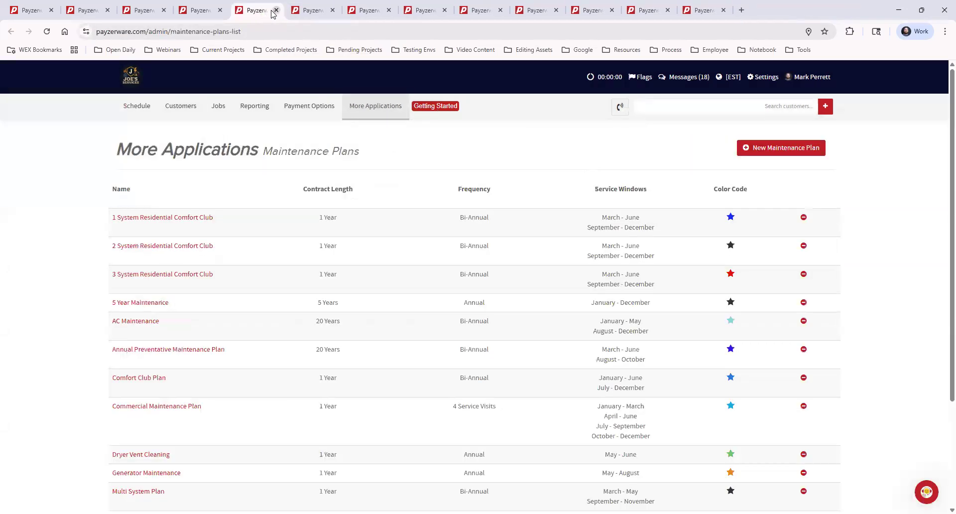
click(274, 11)
click(208, 11)
click(220, 10)
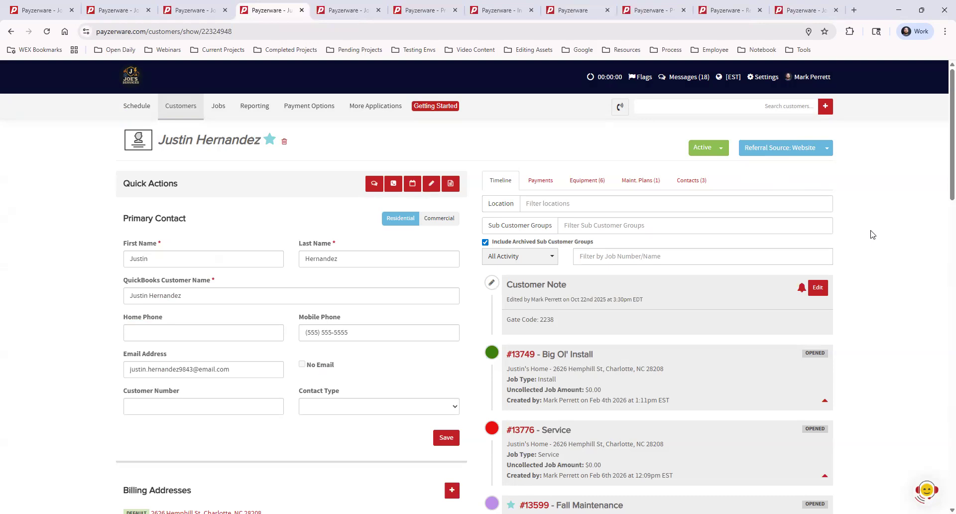
Search customers by the customer's first name and dismiss the suggestions, staying on the customer's record
click(764, 107)
text(justin)
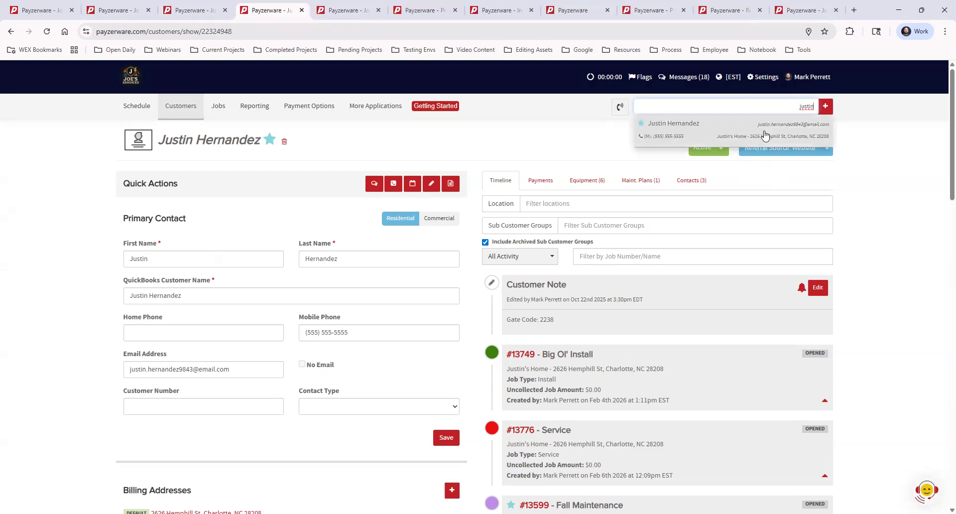
click(513, 144)
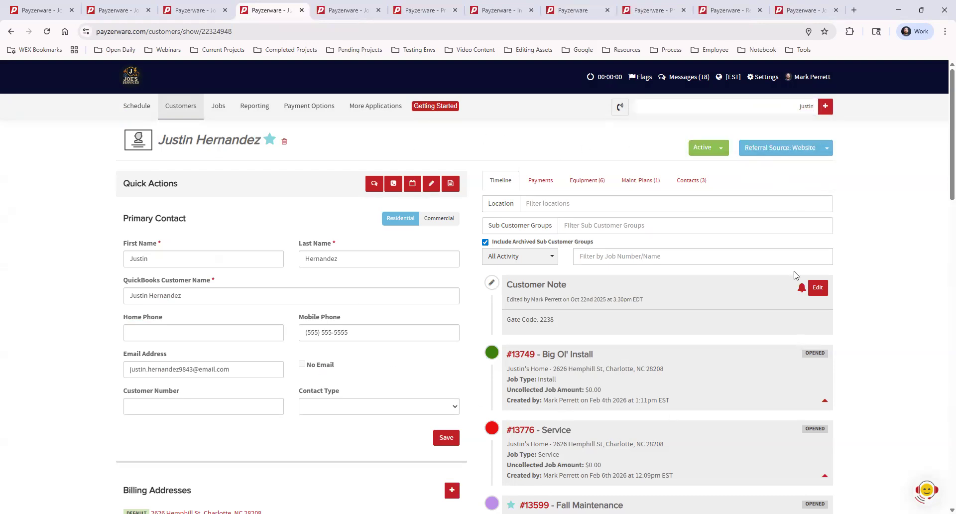
Create a new job for the customer with type Install and name "Install", without a proposal or invoice
click(450, 185)
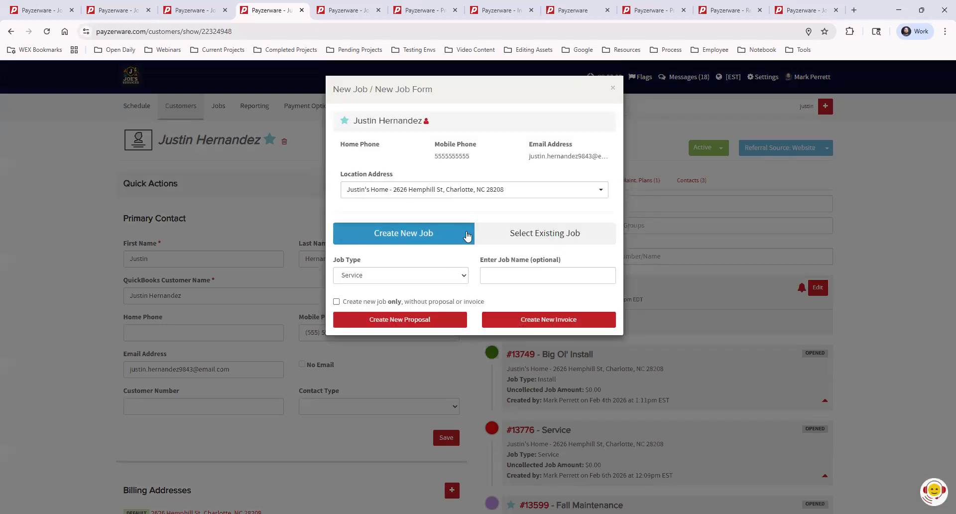
click(411, 277)
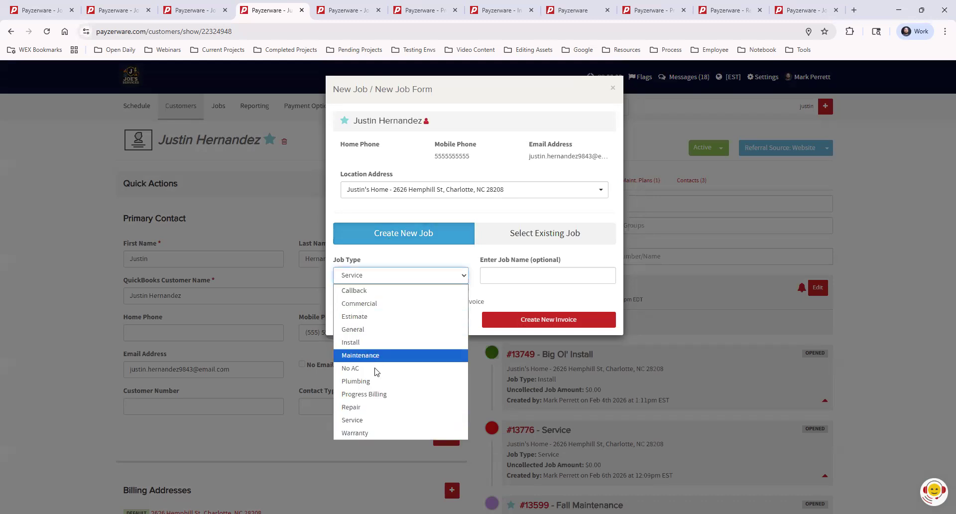
click(542, 269)
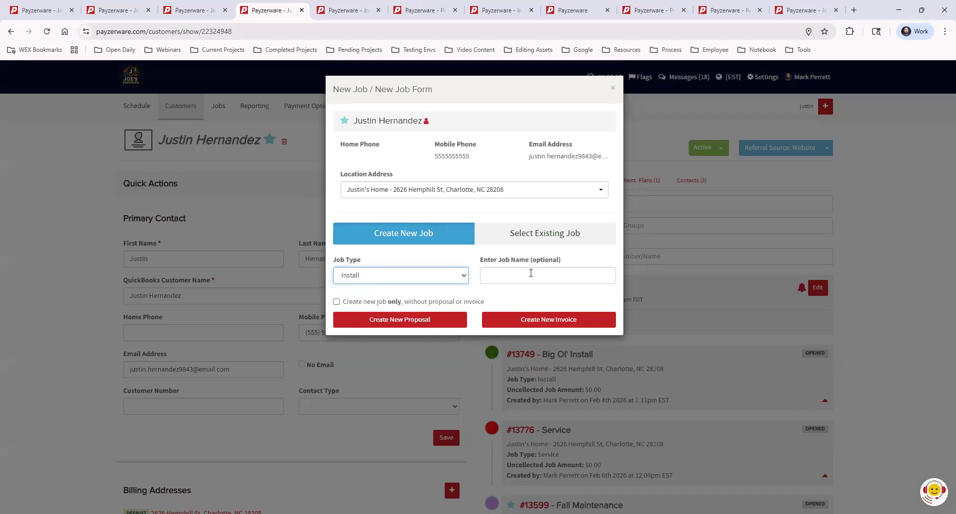
click(526, 273)
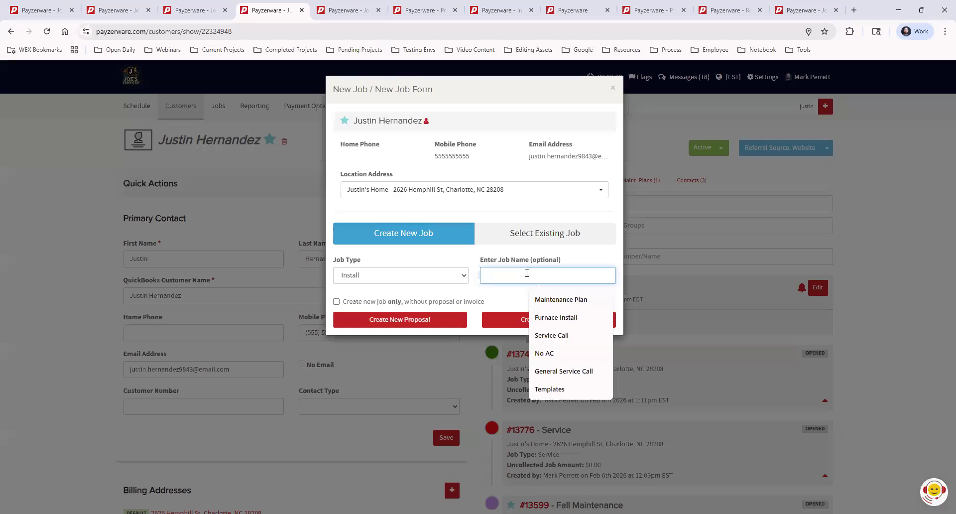
text(Install)
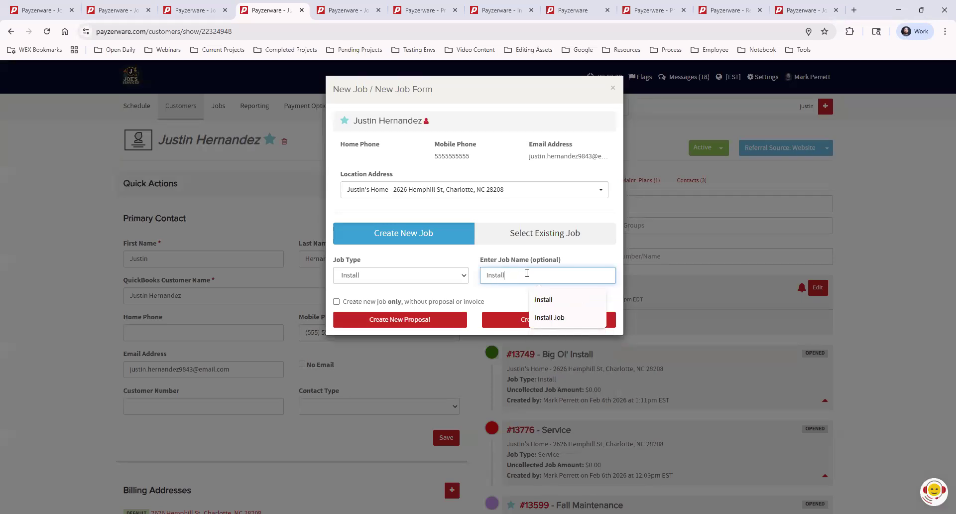
click(506, 296)
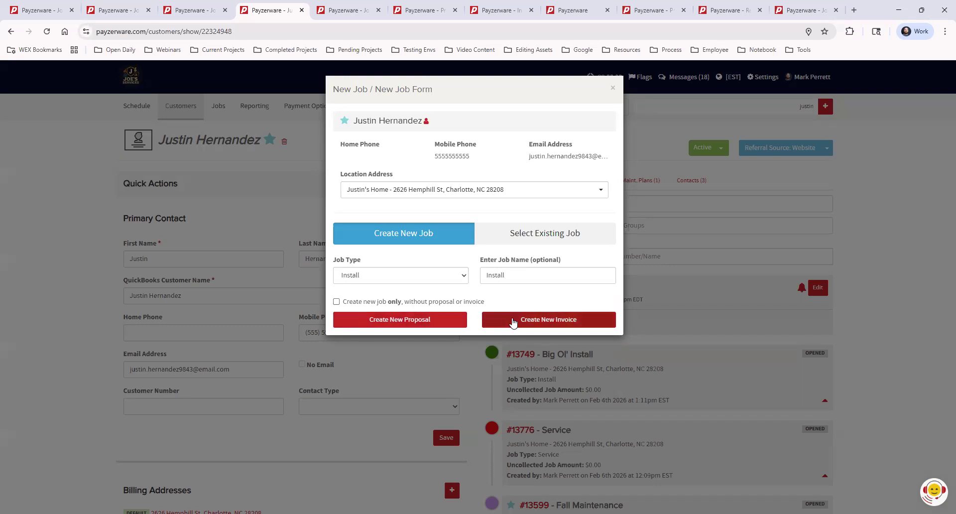
click(337, 301)
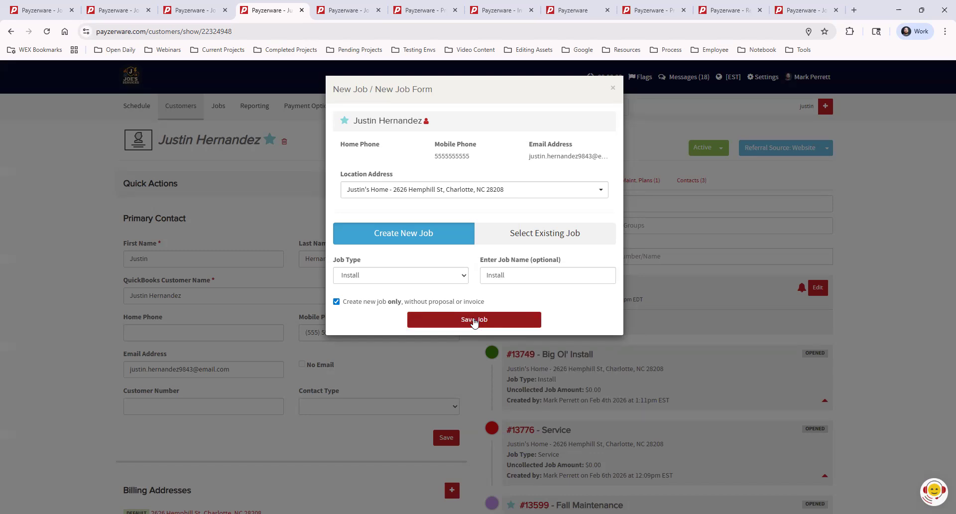
click(473, 321)
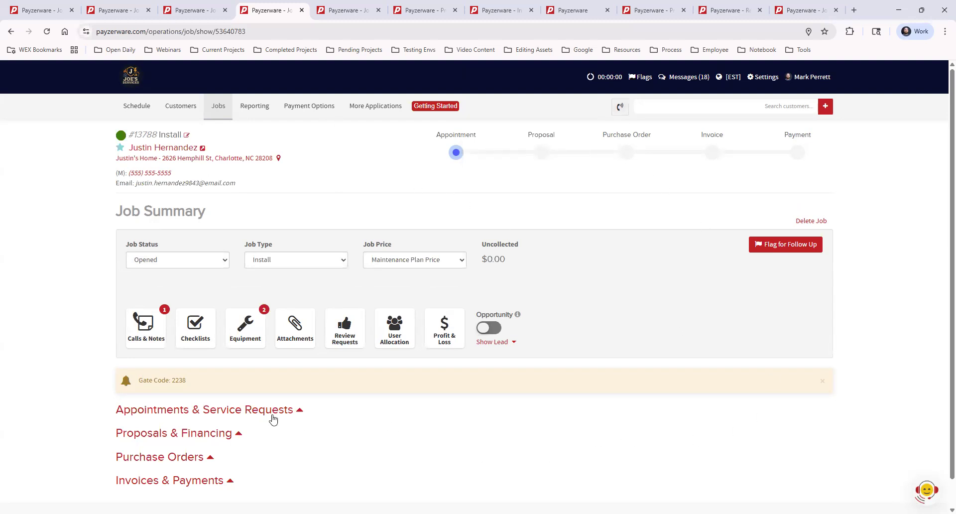
Expand the job's Proposals & Financing and Invoices & Payments sections and review their contents
click(199, 435)
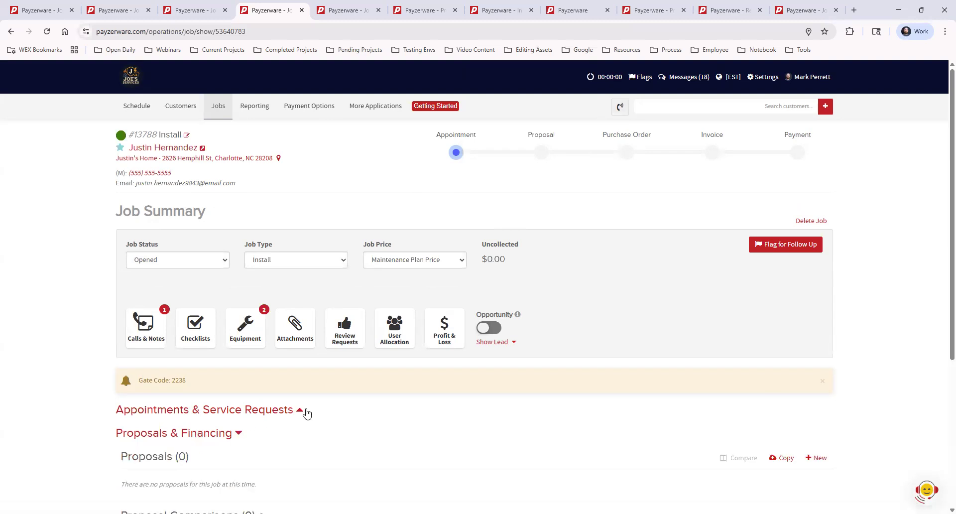
scroll(145, 356, down, 5)
click(184, 452)
scroll(341, 461, down, 3)
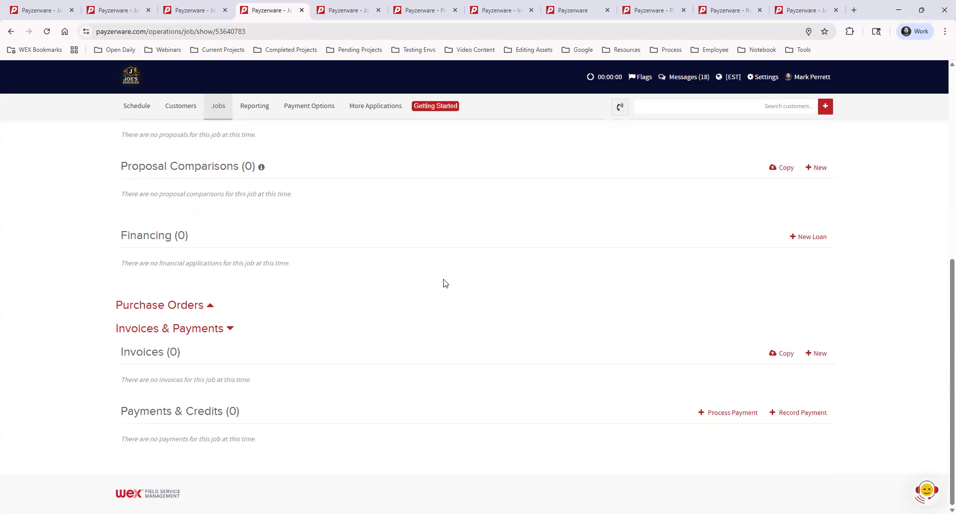
scroll(342, 309, up, 5)
scroll(210, 381, down, 1)
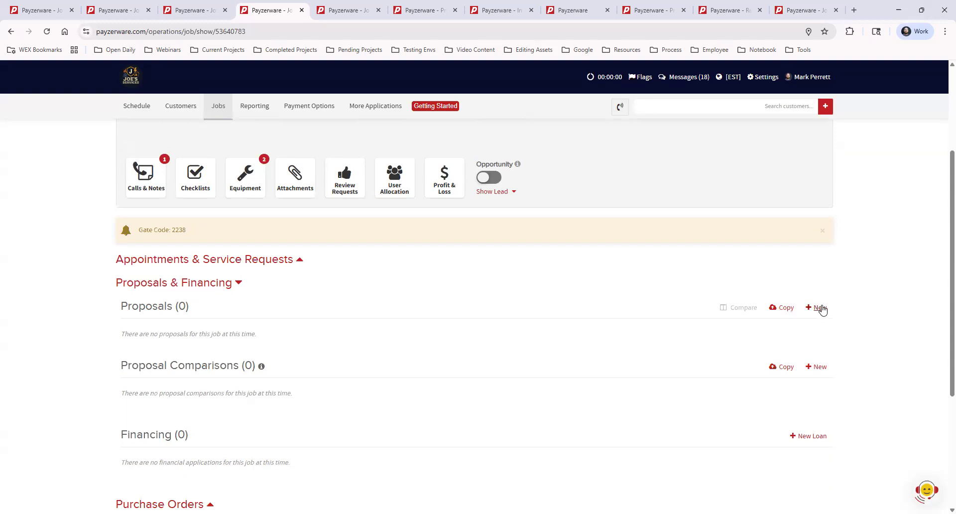
Create a proposal for the job by copying the existing Mini Split Install proposal, and review its line items, financing and maintenance plan
click(784, 308)
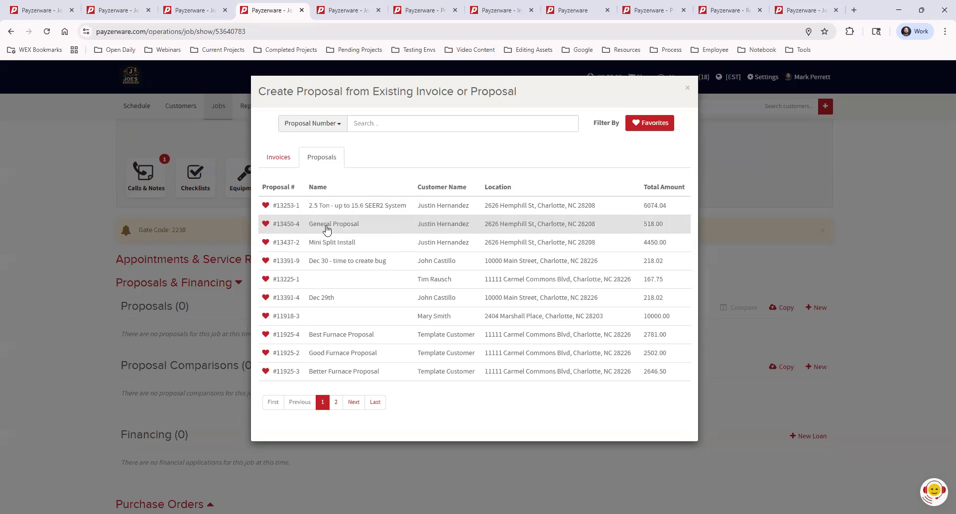
click(374, 243)
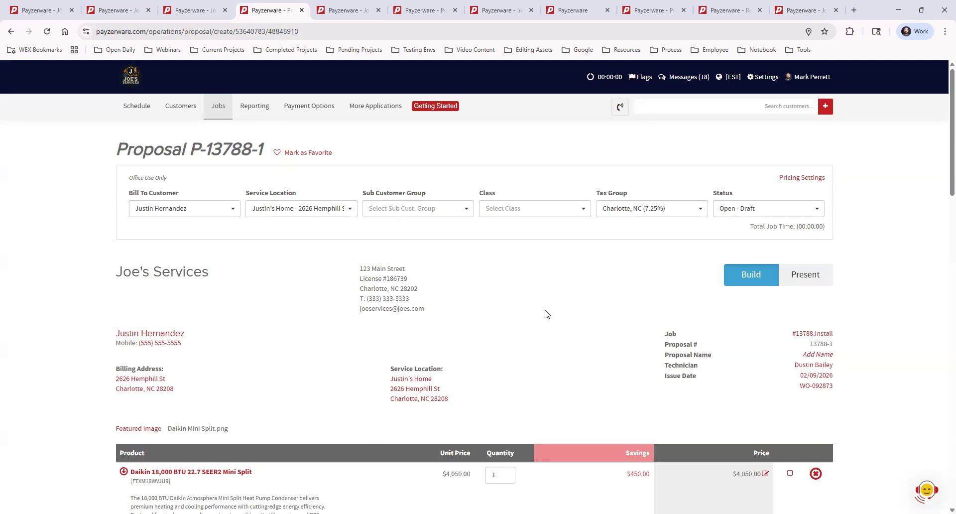
scroll(55, 385, down, 2)
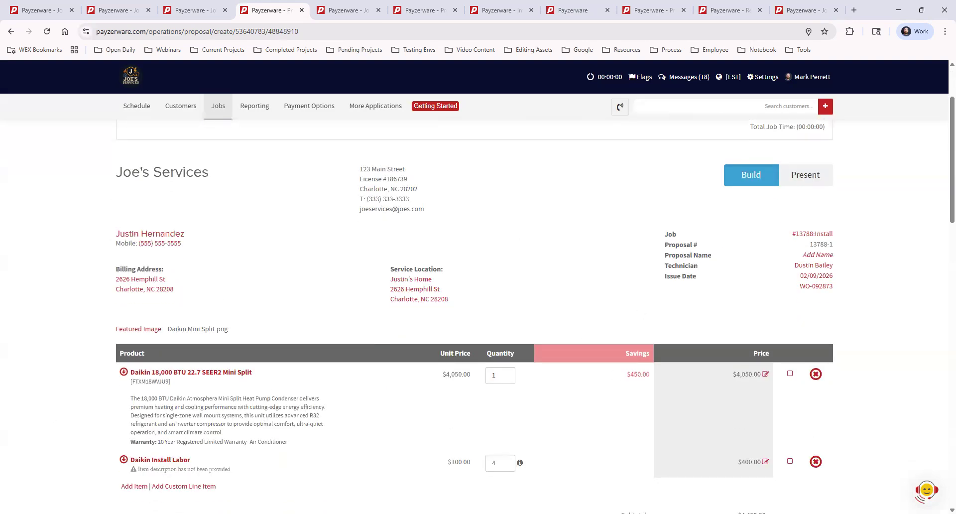
scroll(767, 383, up, 2)
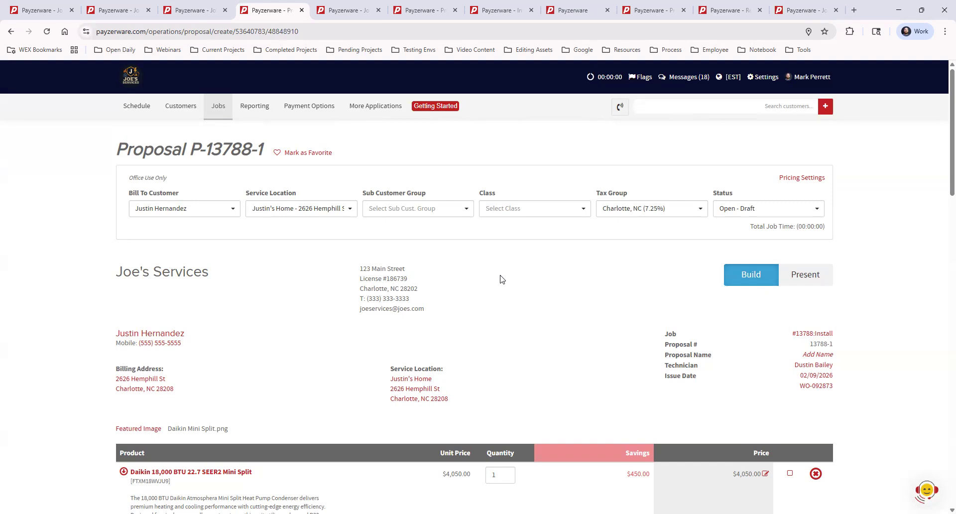
scroll(547, 314, down, 7)
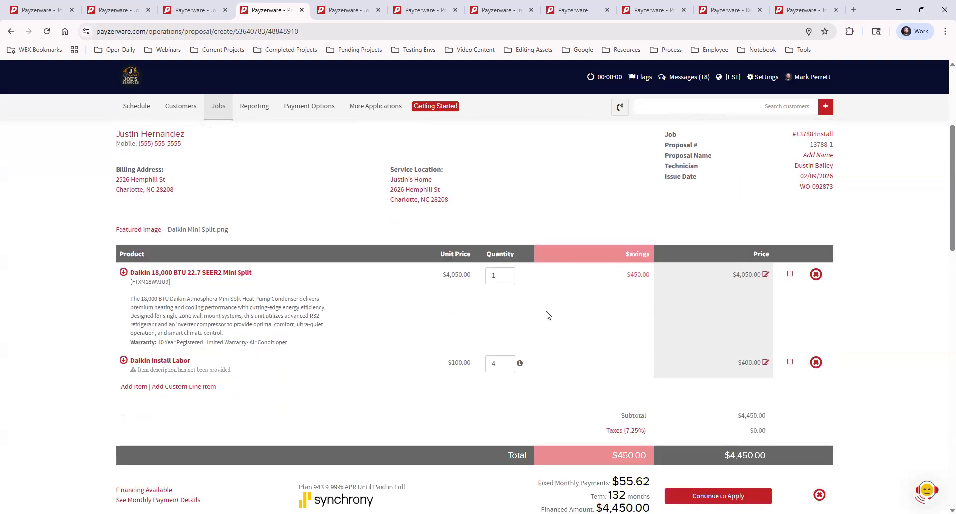
scroll(553, 314, down, 1)
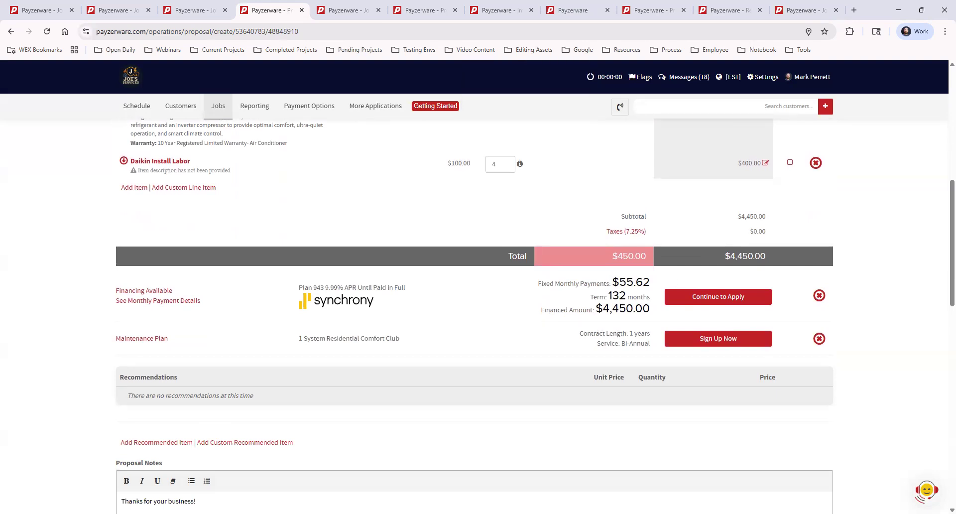
Save and close the copied proposal, and start a new blank proposal on the Install job
scroll(876, 258, down, 6)
scroll(878, 258, down, 8)
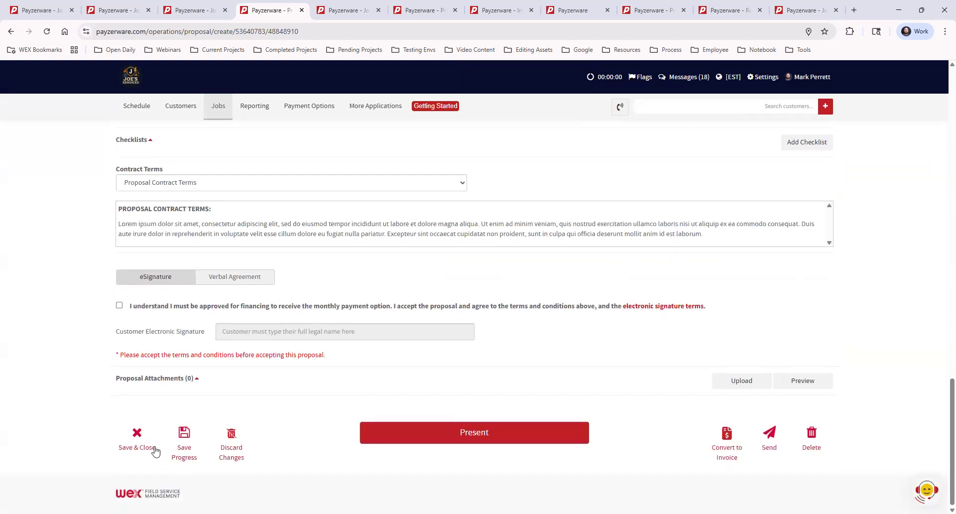
click(136, 440)
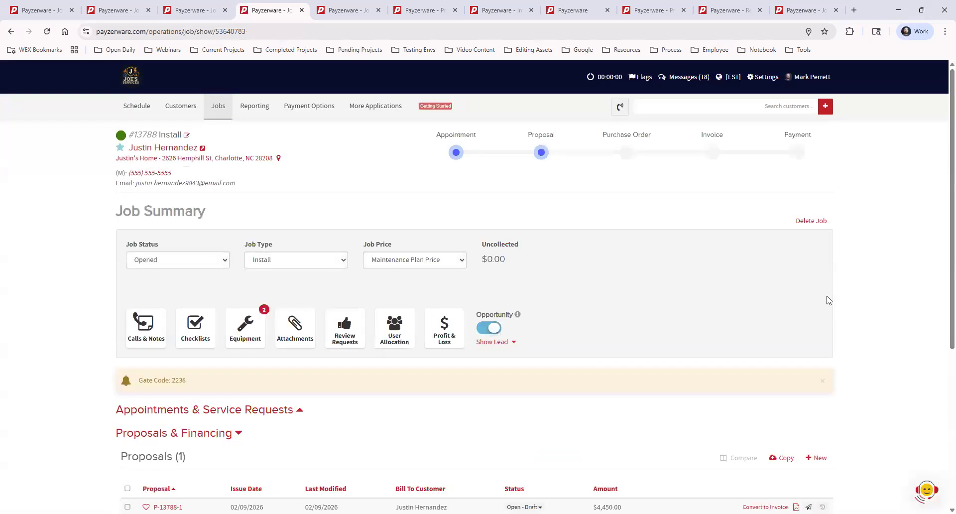
scroll(826, 299, down, 3)
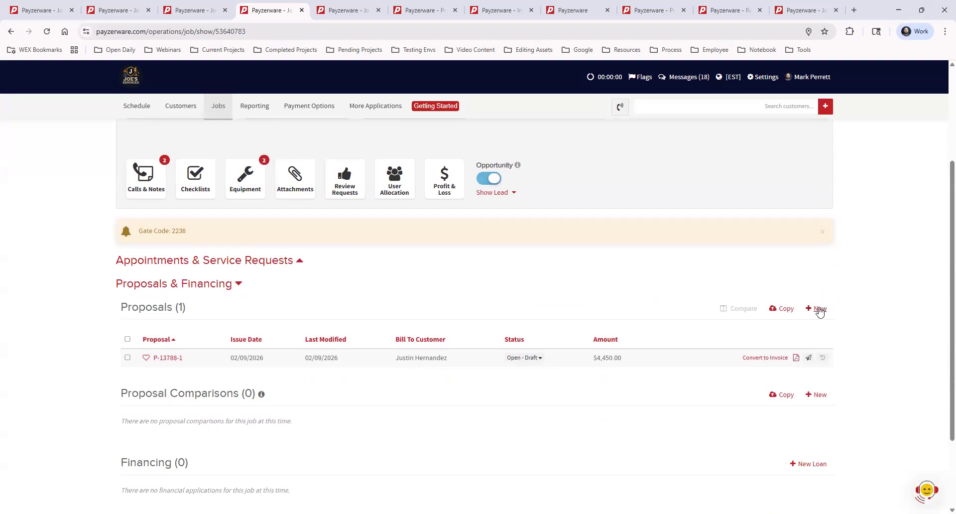
click(819, 310)
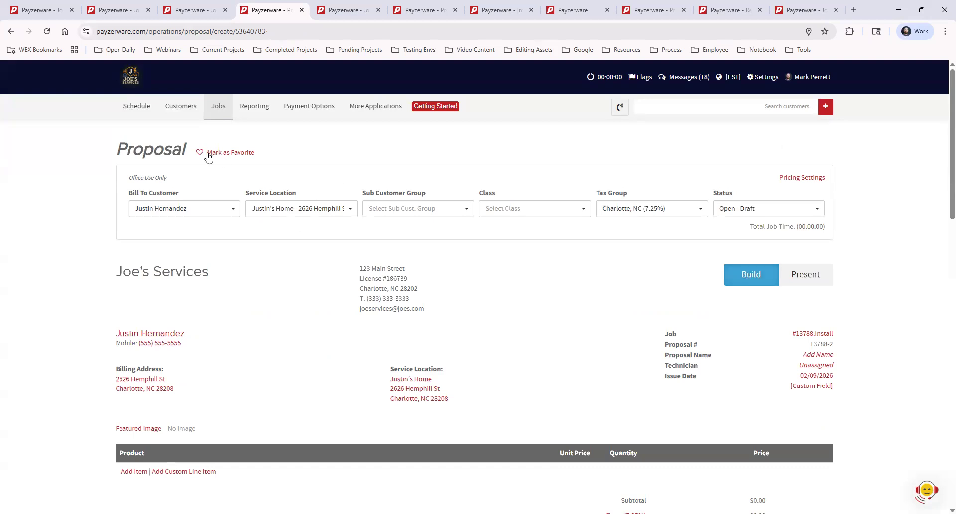
Toggle the proposal's favorite mark on and off, and review its pricing settings, keeping the Maintenance Plan Price strategy
click(242, 154)
click(247, 155)
click(814, 181)
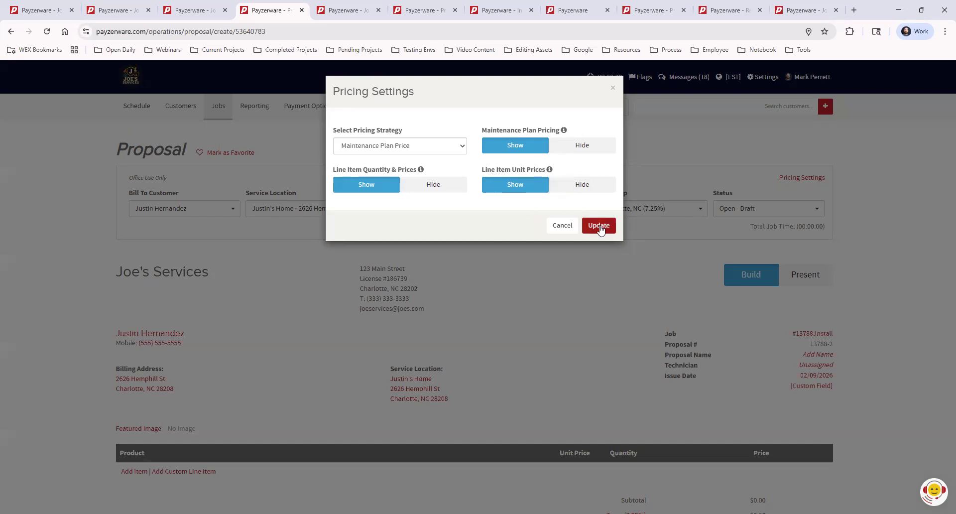
click(601, 226)
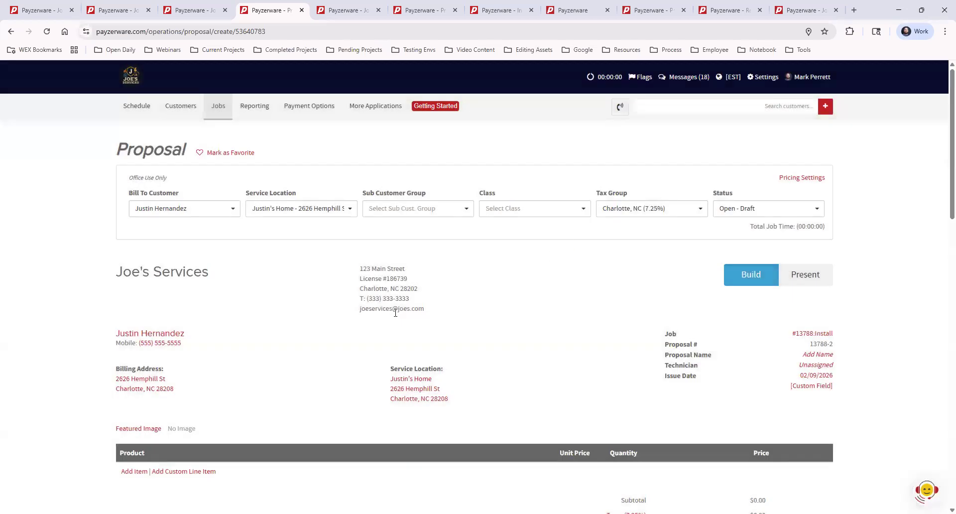
Name the proposal "Install Proposal" and mark it as a favorite
scroll(387, 308, down, 1)
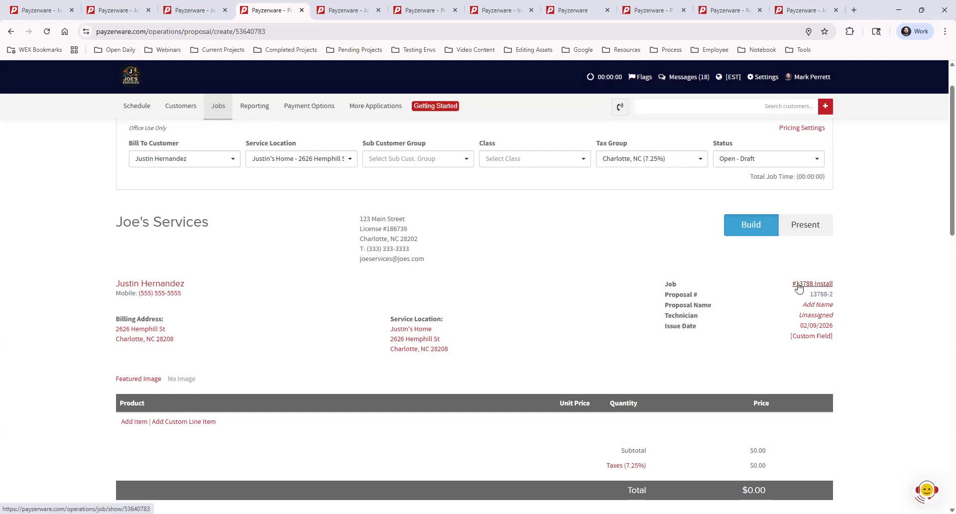
click(821, 305)
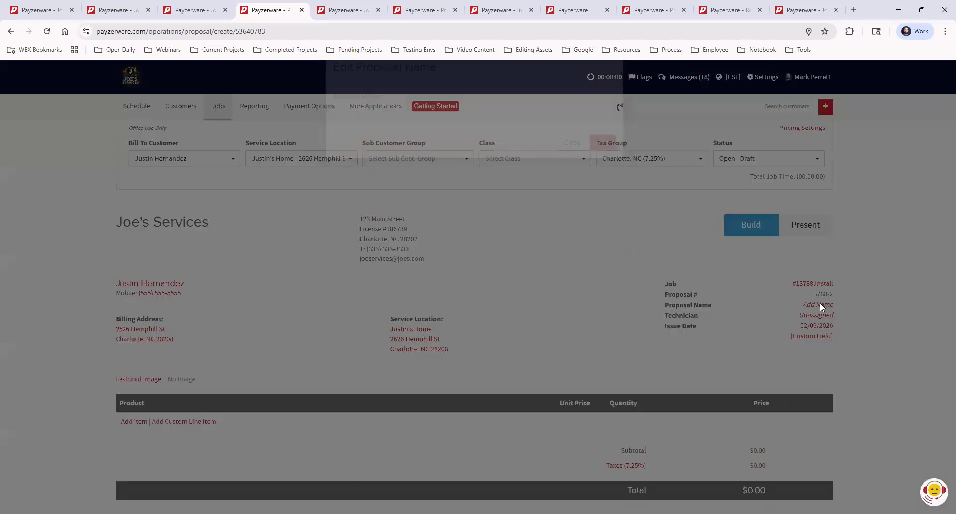
click(489, 135)
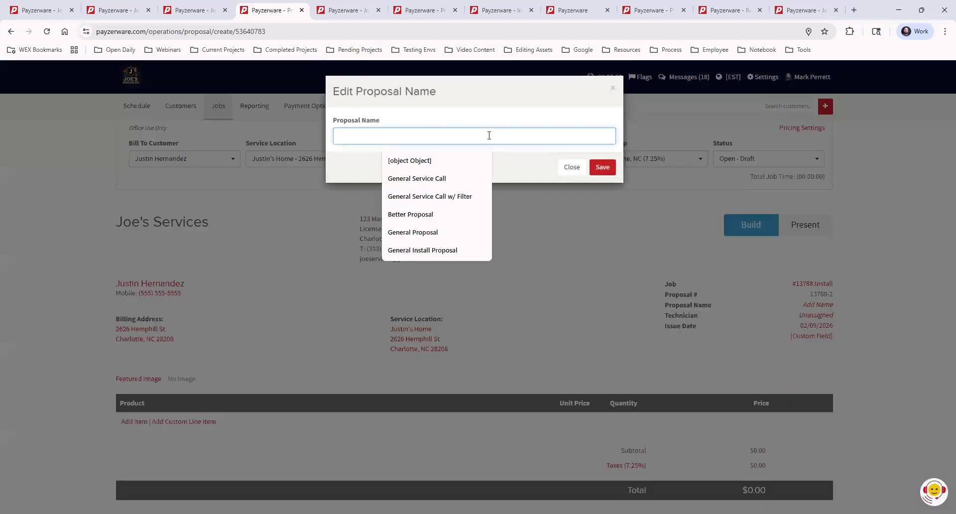
text(Install )
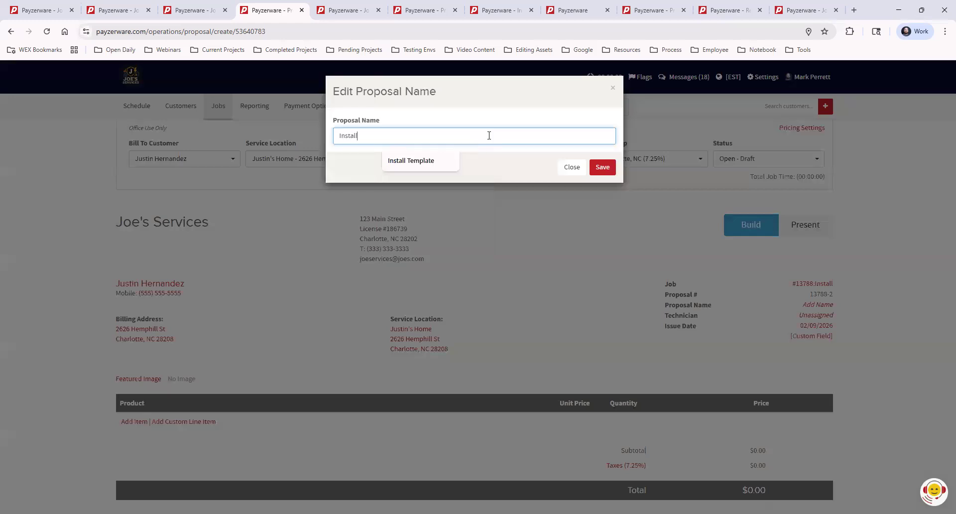
text(Proposal)
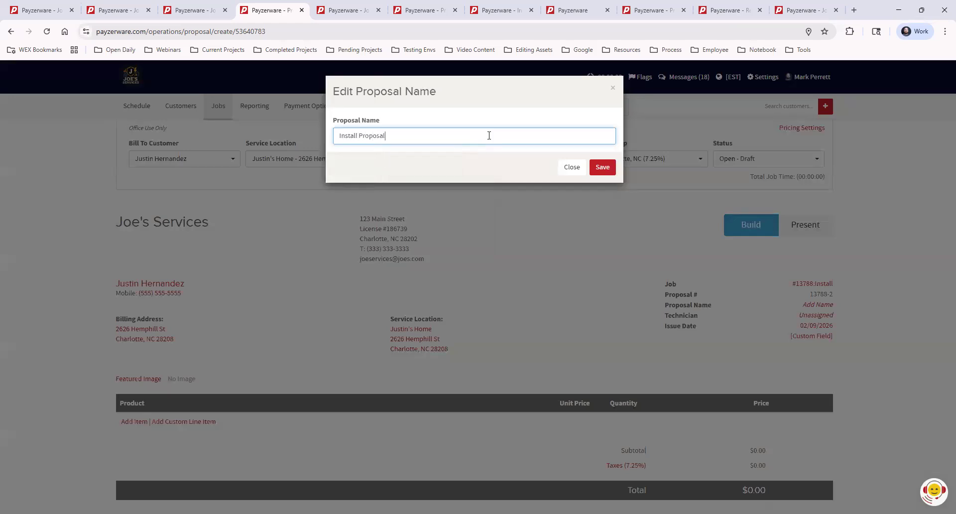
click(602, 167)
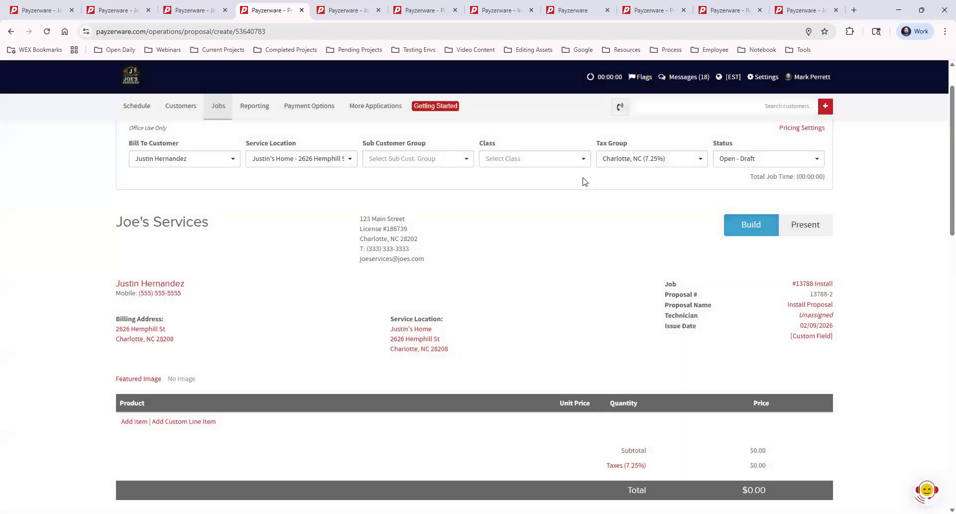
click(232, 153)
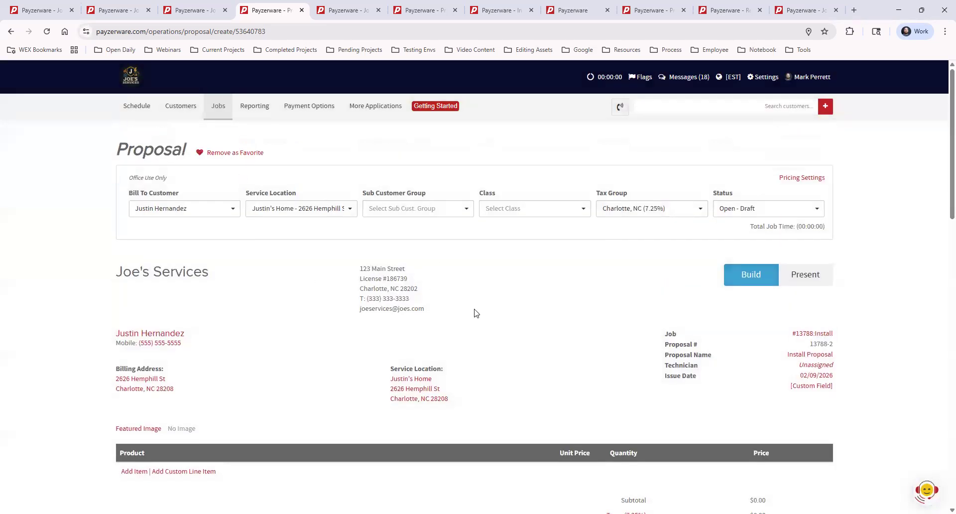
Assign the second technician in the list to the proposal
click(813, 367)
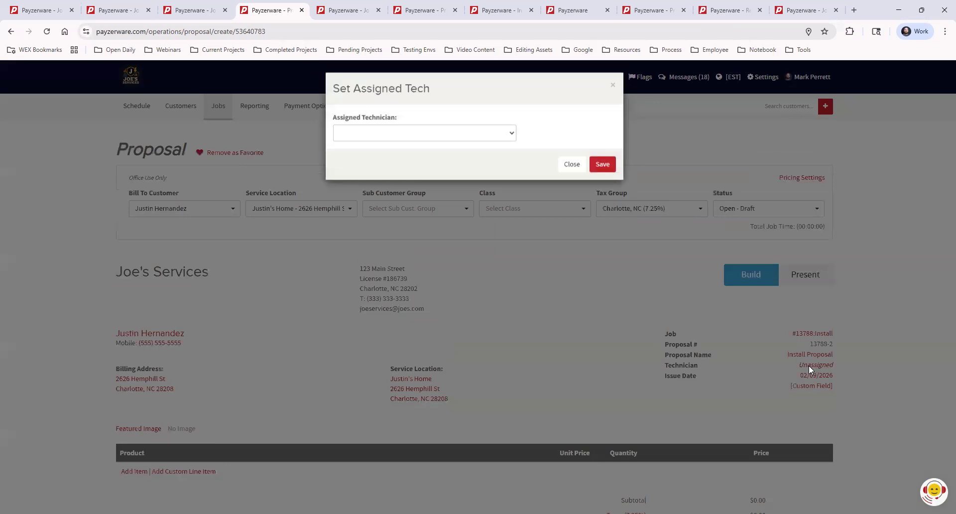
click(419, 135)
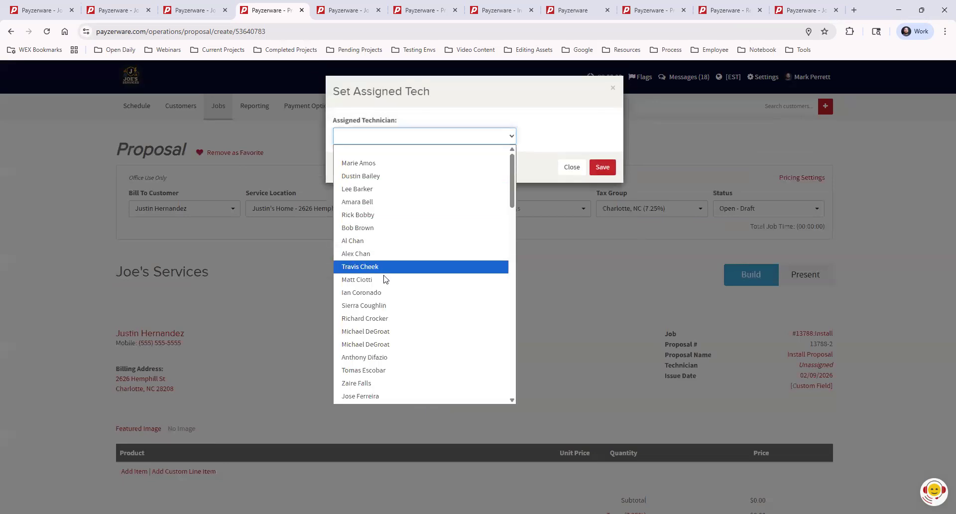
click(401, 176)
click(602, 167)
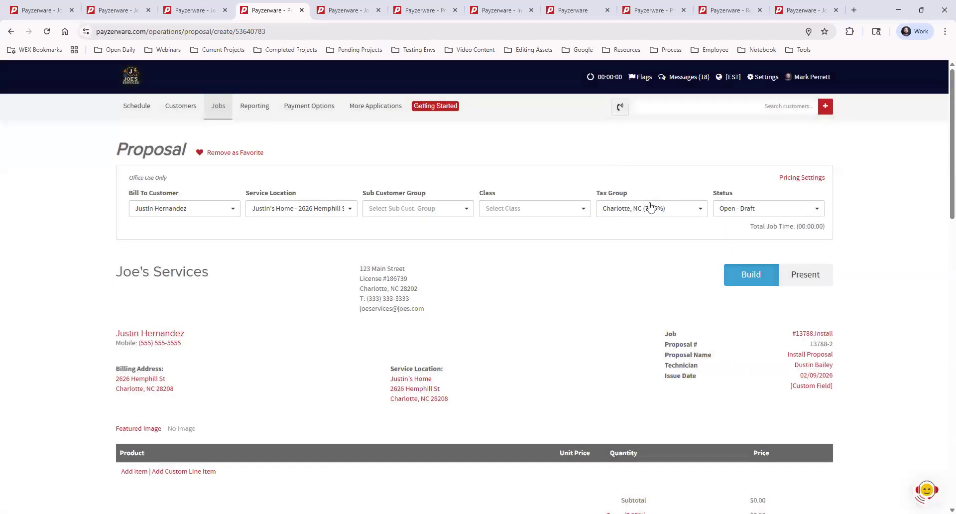
Open the proposal's custom field for editing and close it without entering a value
click(811, 386)
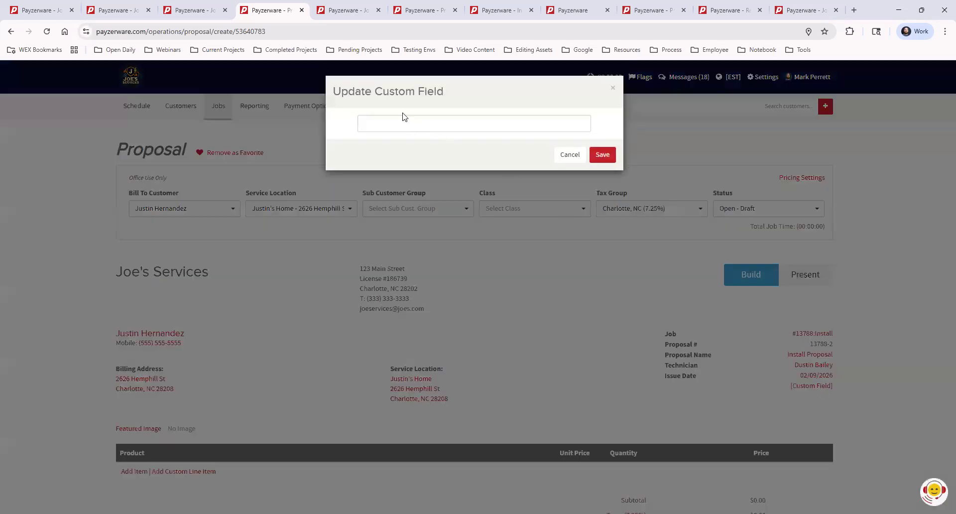
click(391, 130)
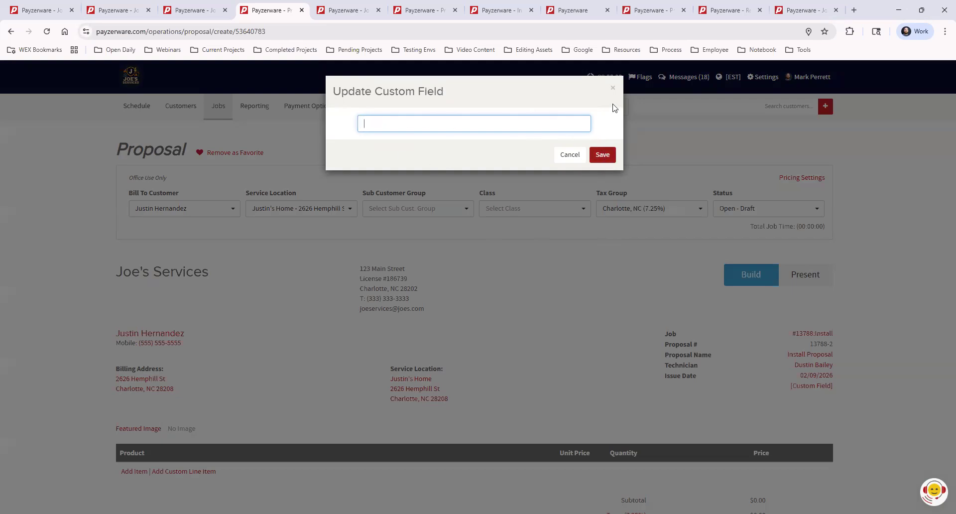
click(613, 88)
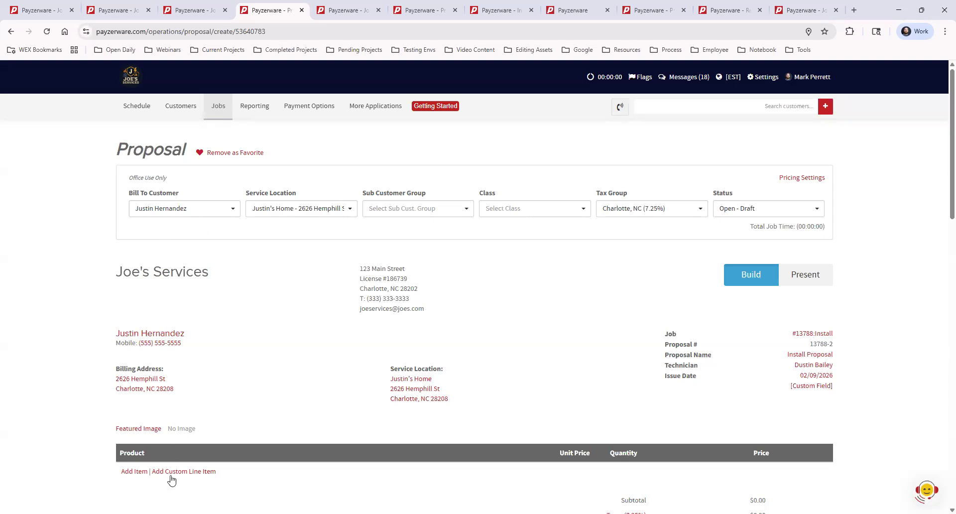
Set the image library's Daikin Mini Split picture as the proposal's featured image, checking the price book images as well
click(149, 430)
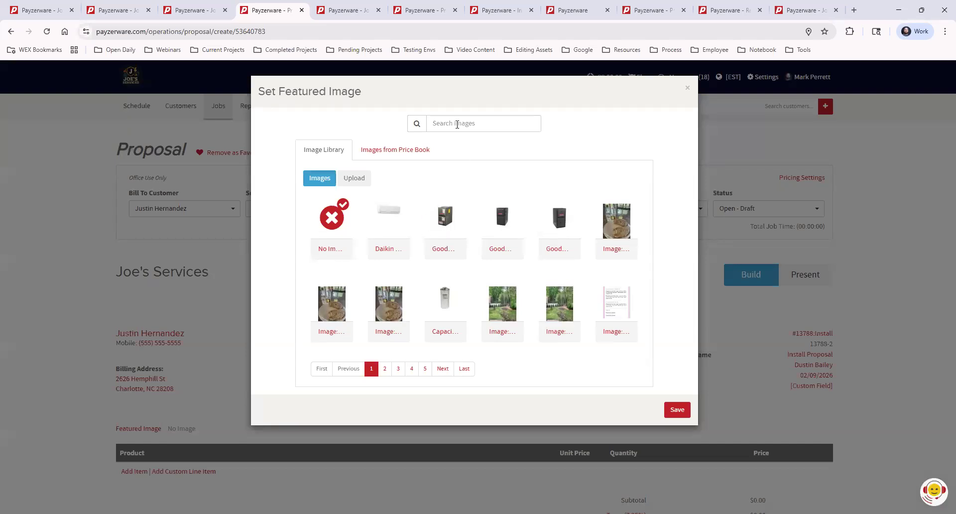
click(404, 155)
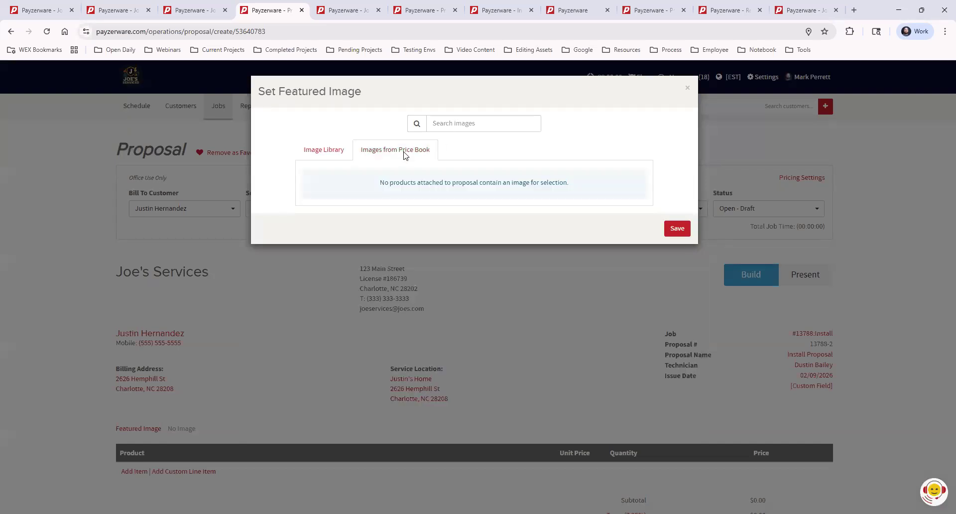
click(317, 150)
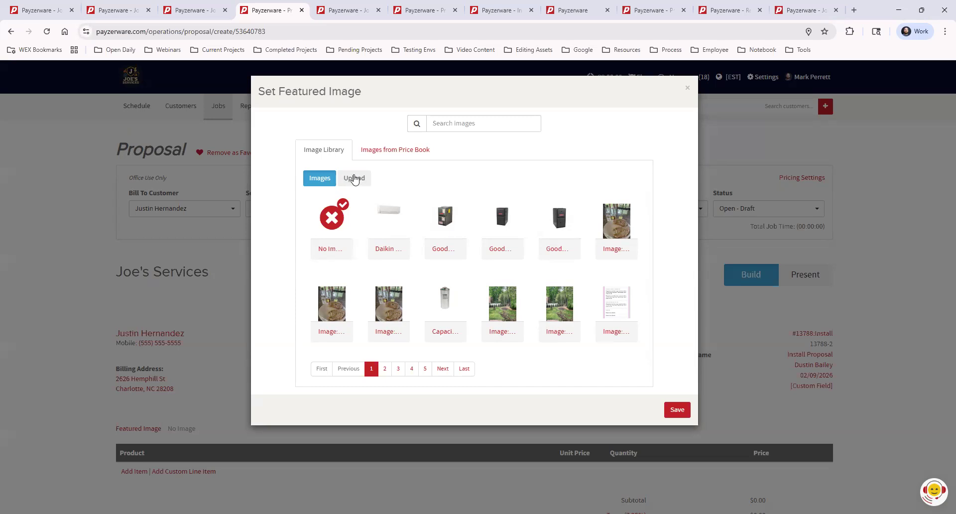
click(386, 214)
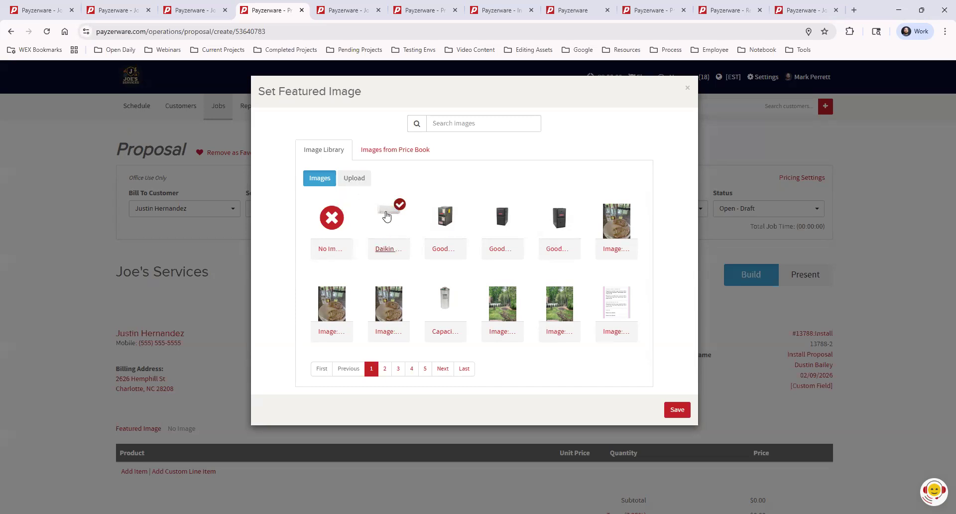
click(677, 410)
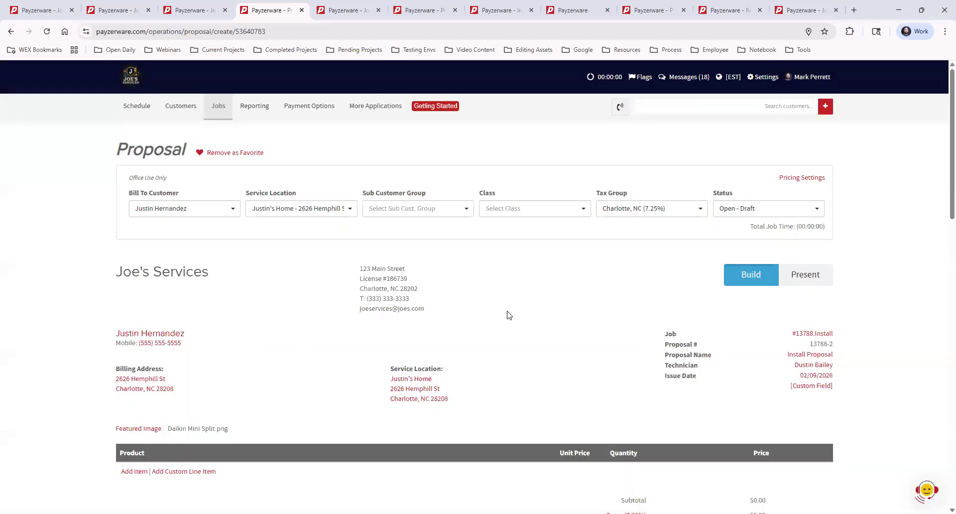
Begin adding an item to the proposal and look through the Price Book, Flat Rate Price Book and QuickBooks item lists
scroll(513, 312, down, 2)
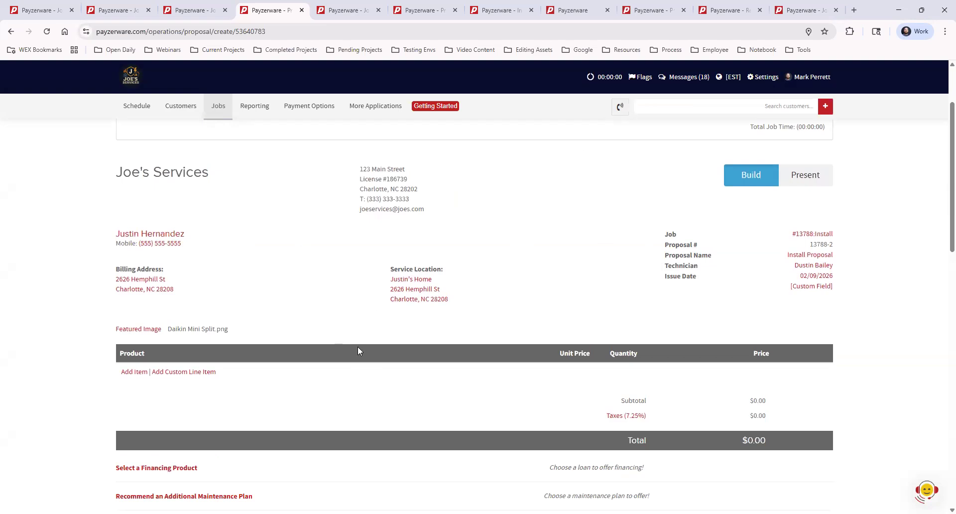
click(134, 373)
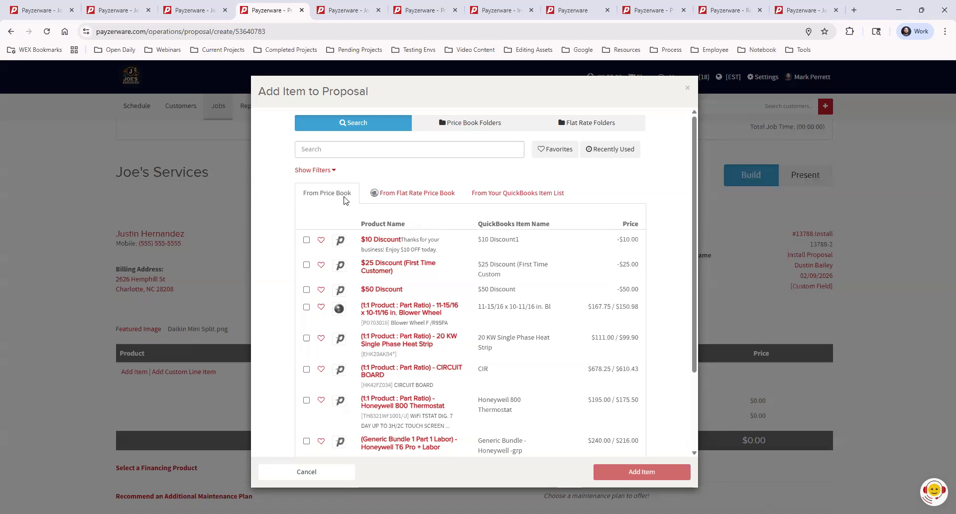
click(421, 194)
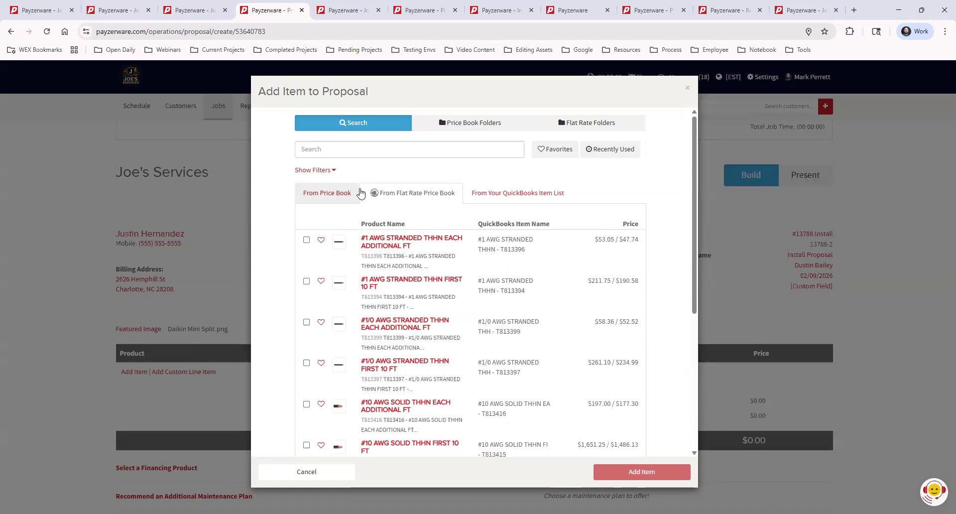
click(523, 193)
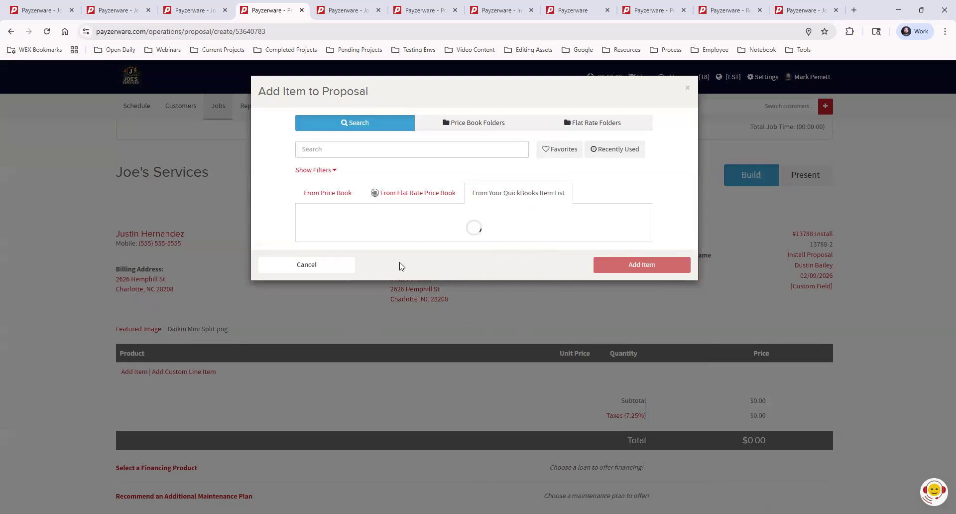
click(327, 196)
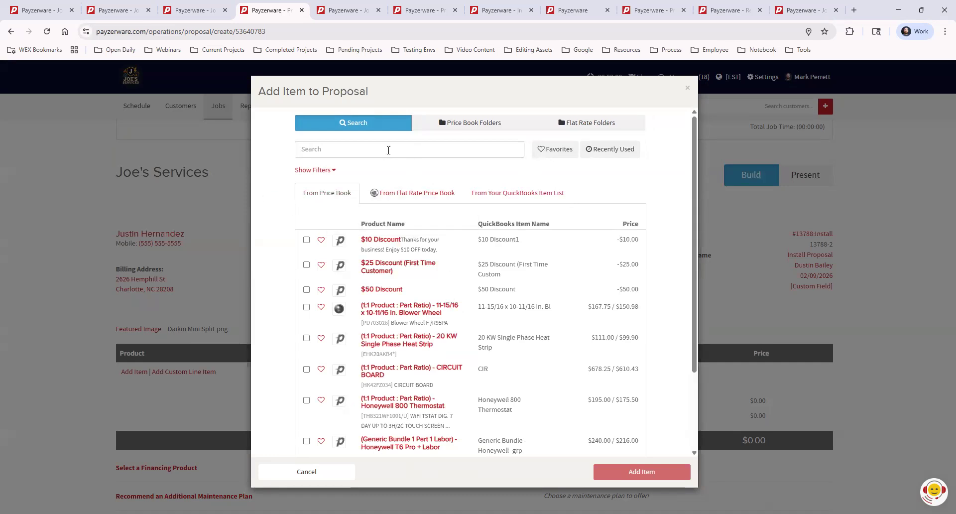
Search the price book for "dual mini" and clear the search
click(364, 144)
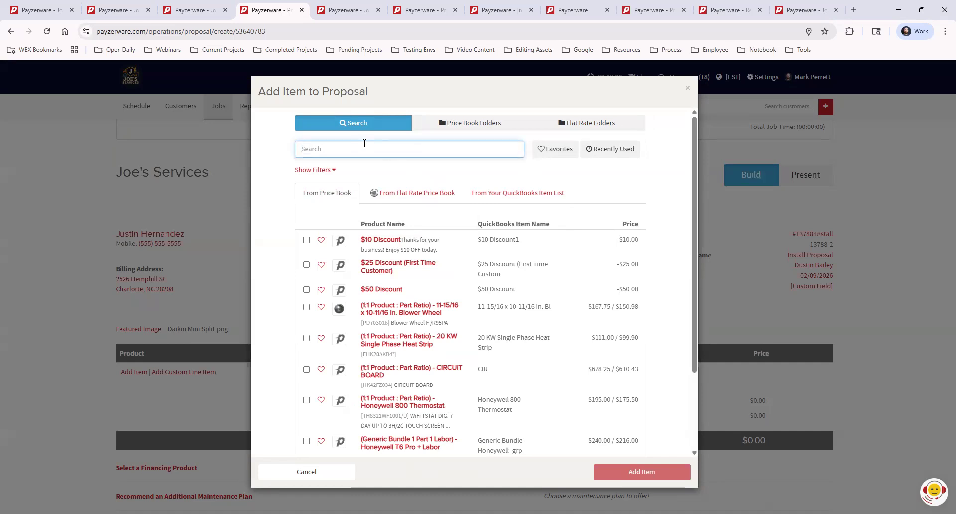
text(dual mini)
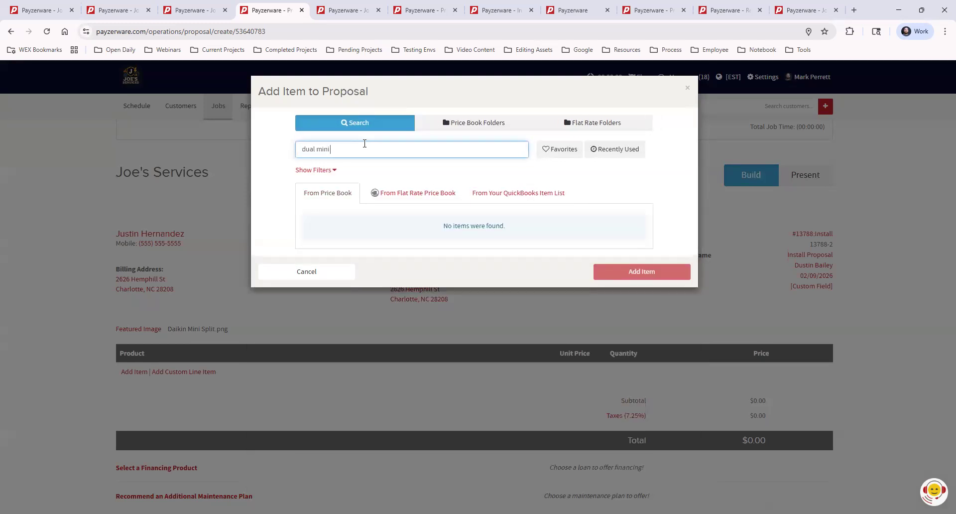
key(BackSpace)
key(BackSpace)
key(BackSpace)
key(BackSpace)
key(BackSpace)
key(BackSpace)
key(BackSpace)
key(BackSpace)
key(BackSpace)
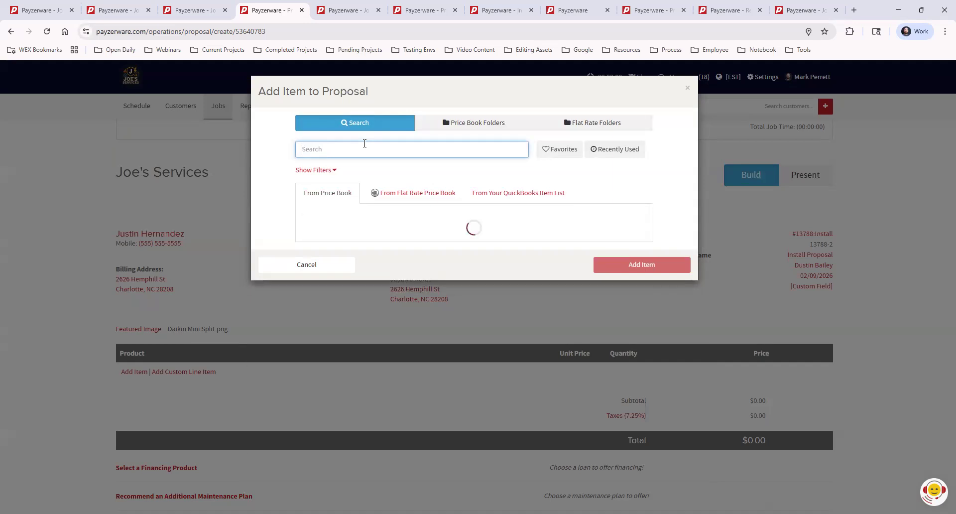
Search the price book for "general part", select General Part as an item for the proposal, and clear the search
text(general part)
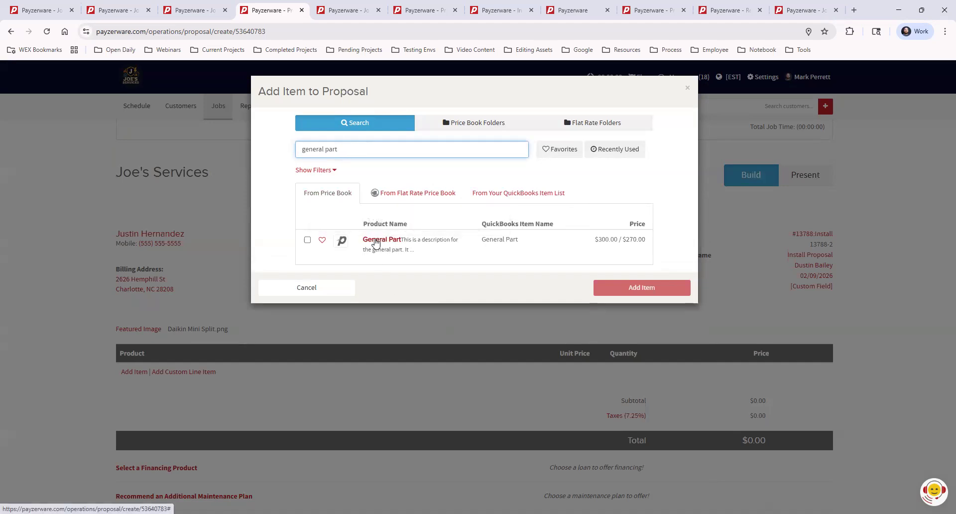
click(307, 240)
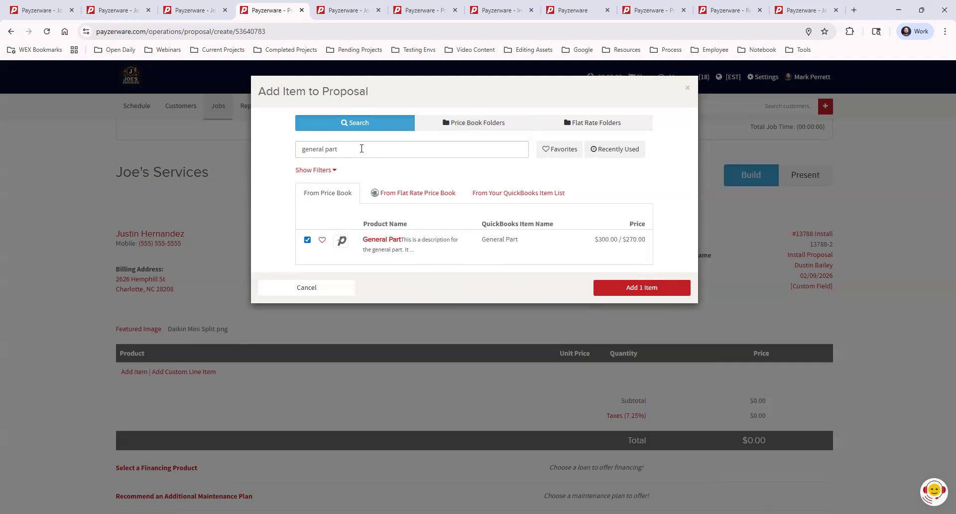
drag(361, 148, 272, 149)
key(BackSpace)
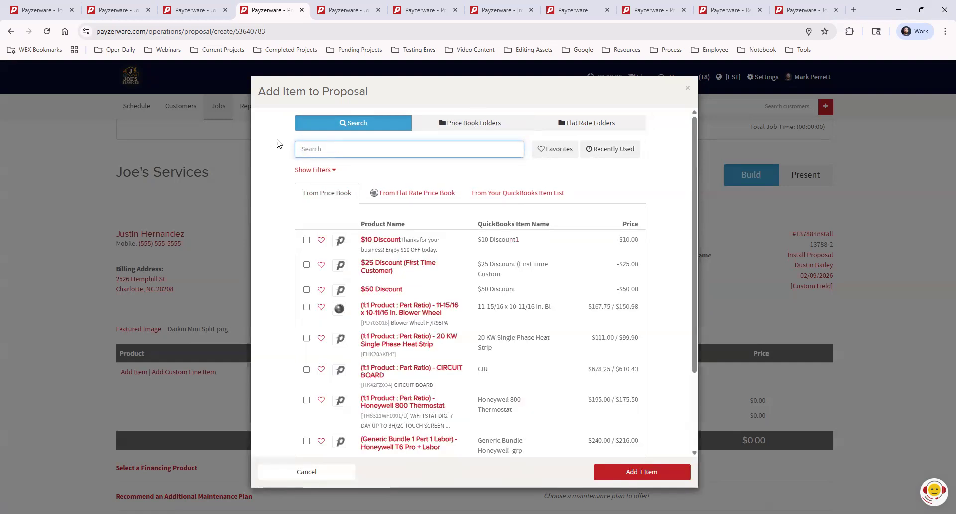
Select General Labor from the price book's 01 General > 2 Service folder and add it to the proposal with the chosen General Part
click(473, 125)
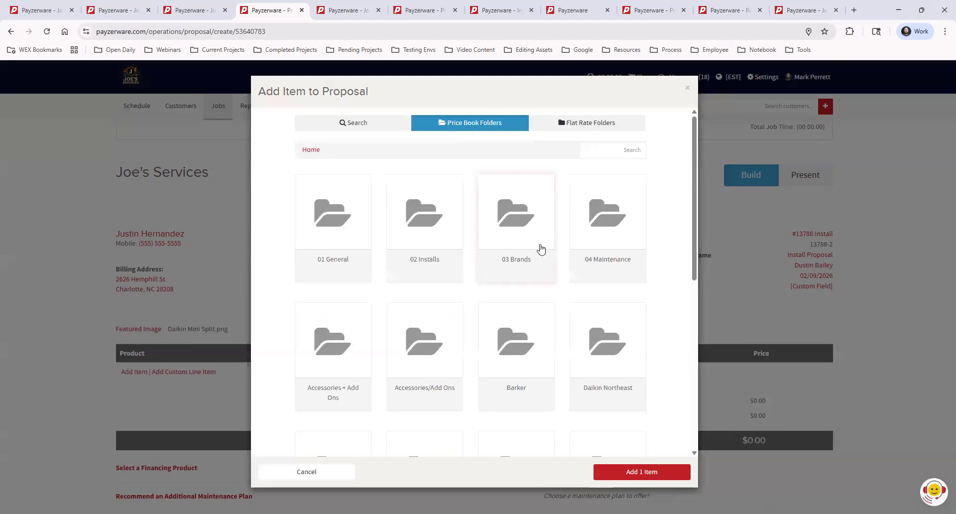
click(331, 228)
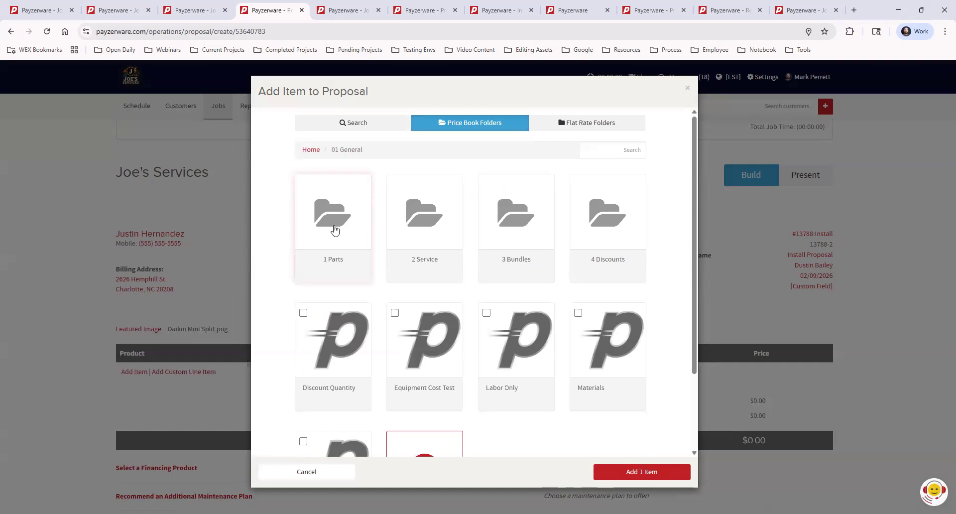
click(435, 234)
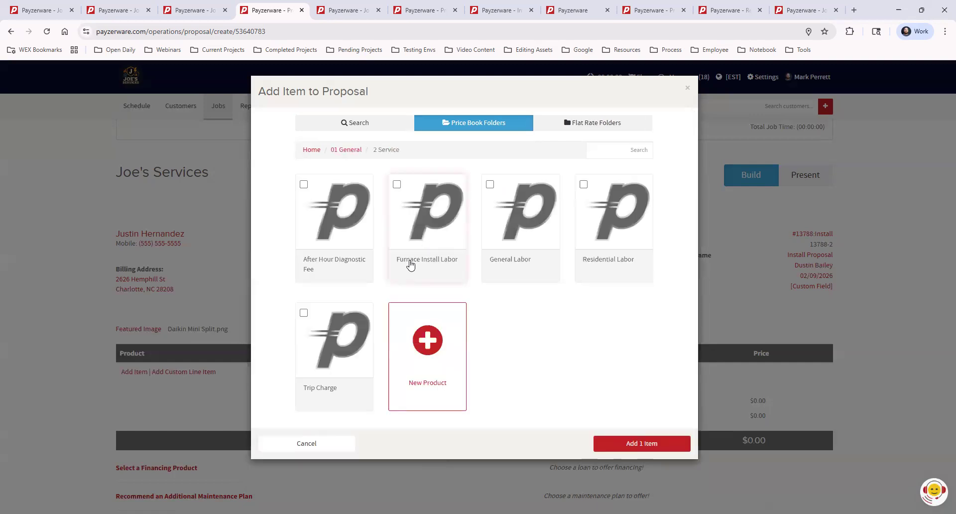
click(489, 185)
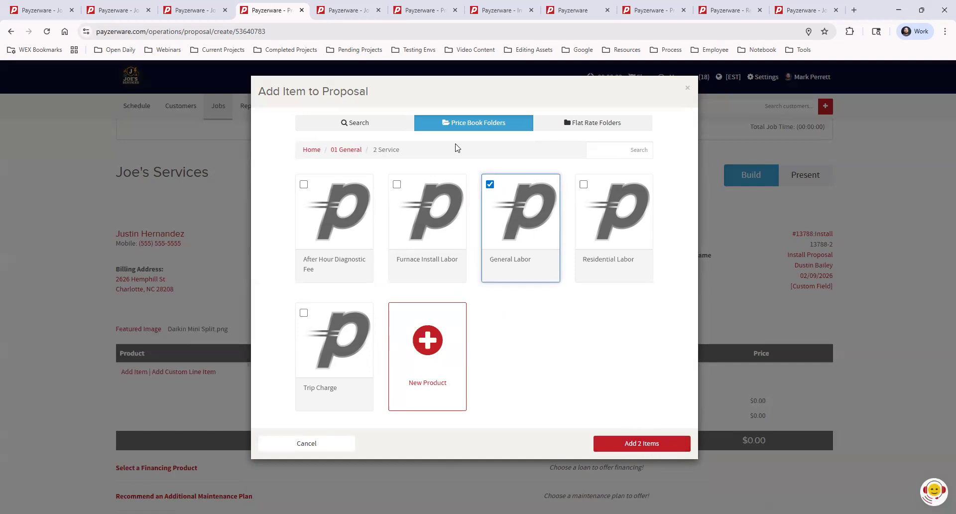
click(634, 447)
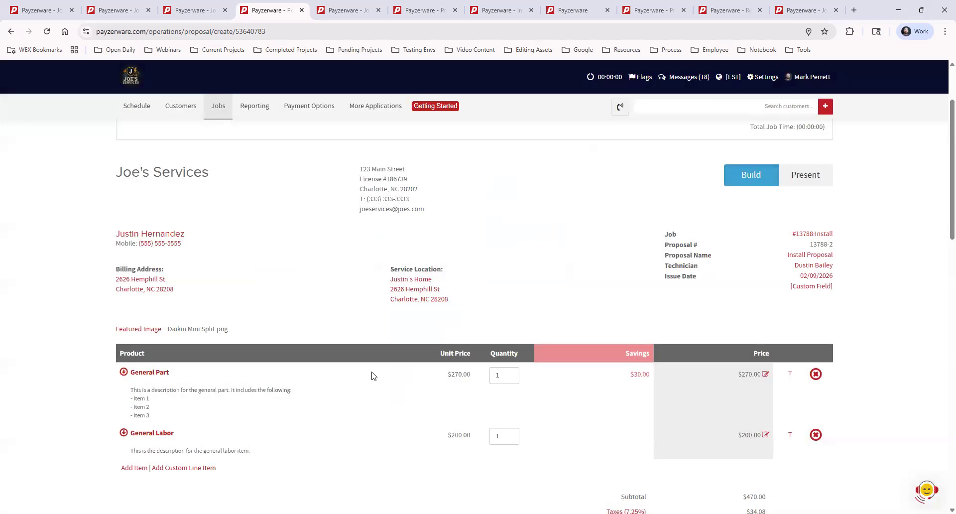
Review the proposal's savings column, the General Part line item's details and the sections below the total
drag(624, 354, 653, 352)
click(624, 425)
click(156, 372)
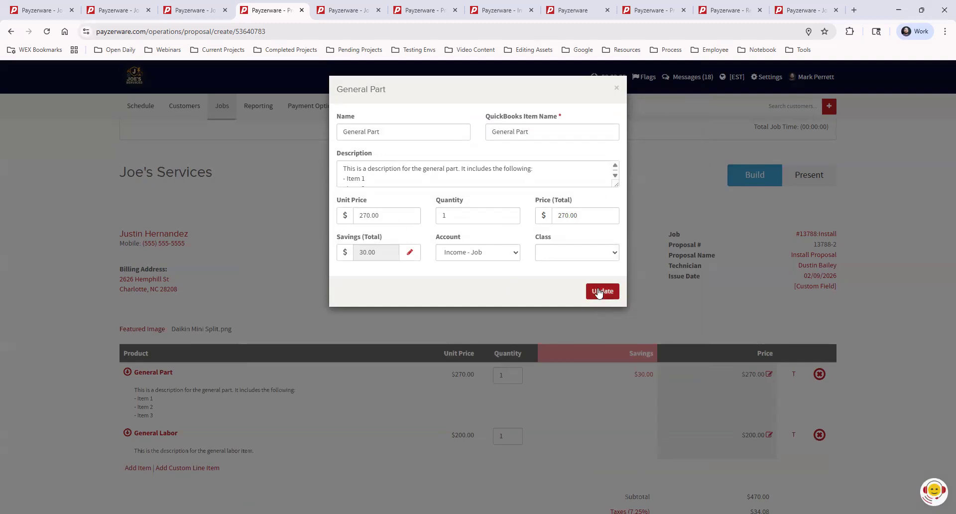
click(616, 90)
scroll(418, 331, down, 1)
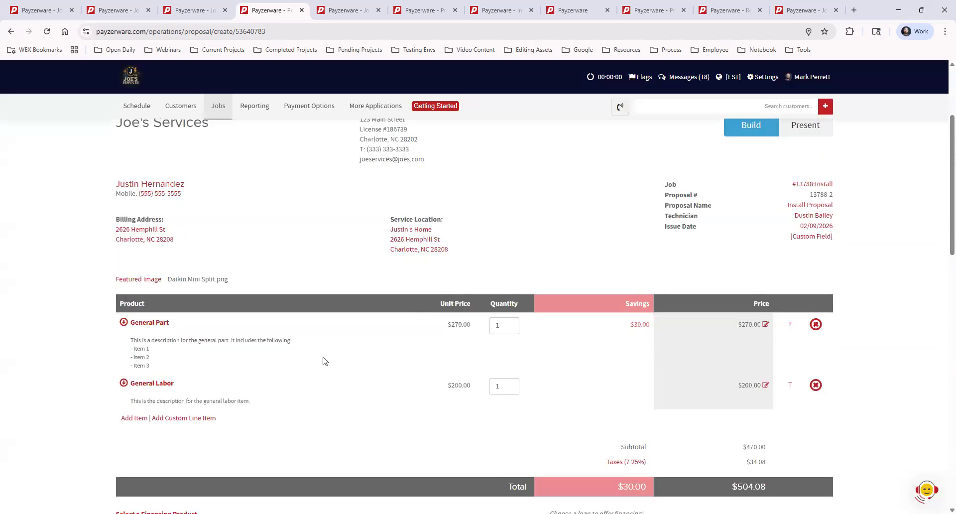
scroll(306, 372, down, 4)
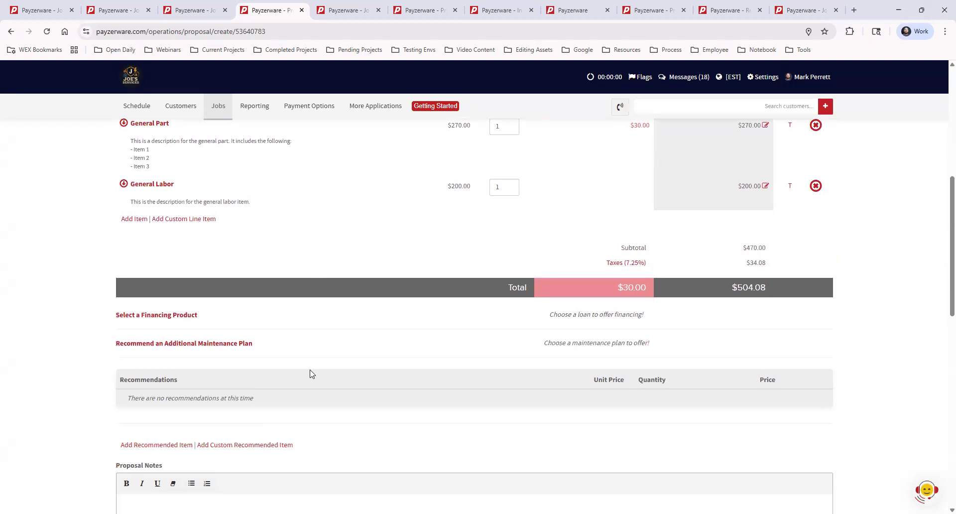
scroll(299, 369, up, 2)
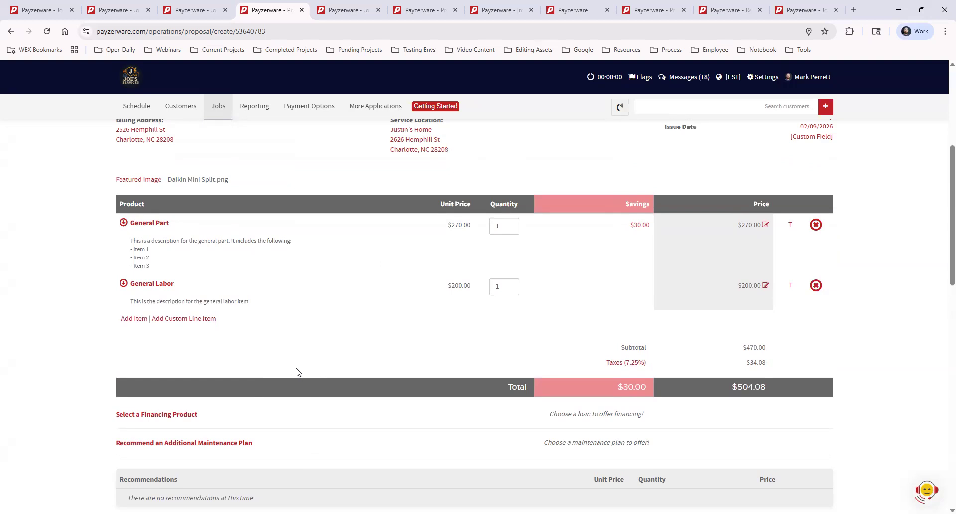
Search the price book for "filter" and add Filter Replacement to the proposal as a recommended item
scroll(295, 372, down, 4)
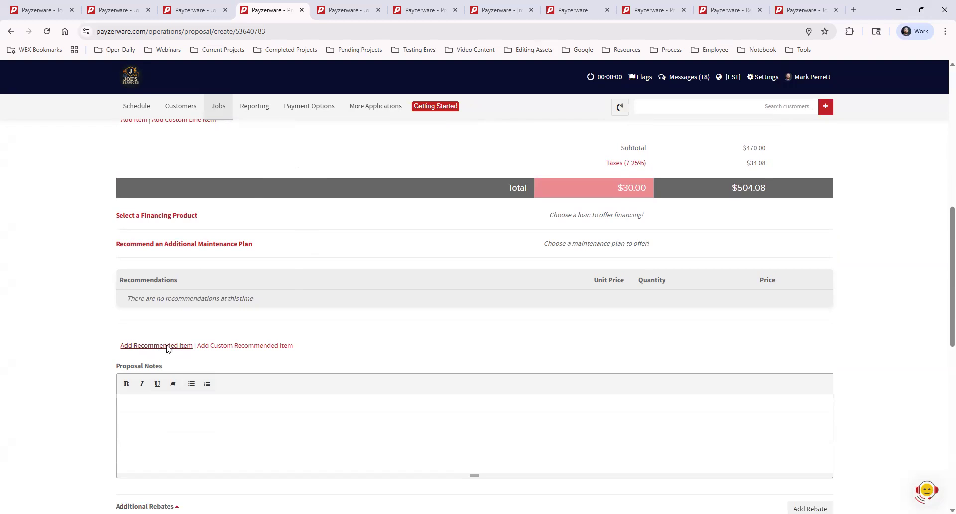
click(166, 345)
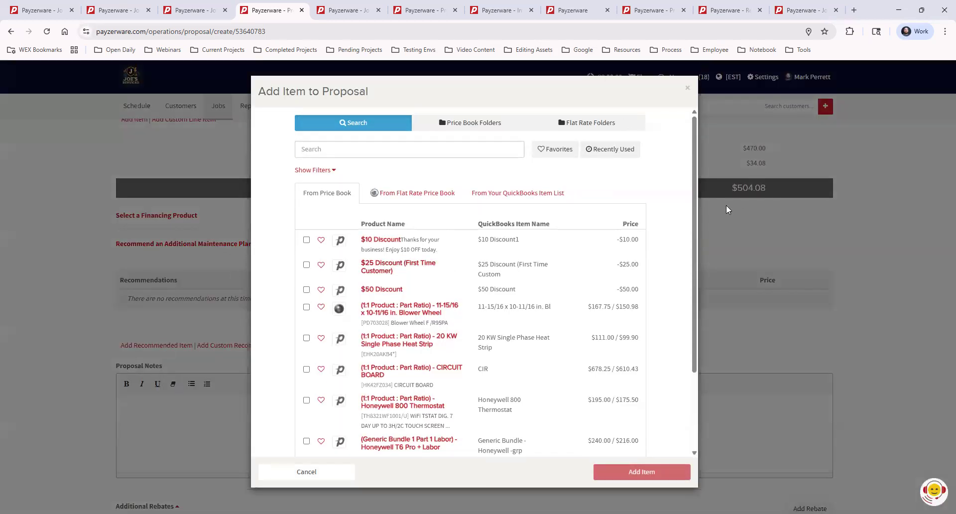
click(350, 150)
text(filter)
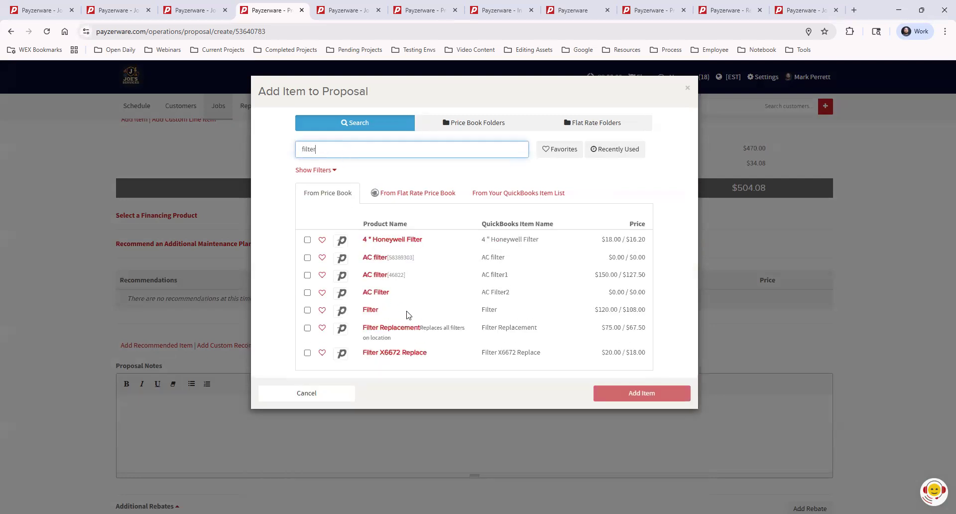
click(401, 332)
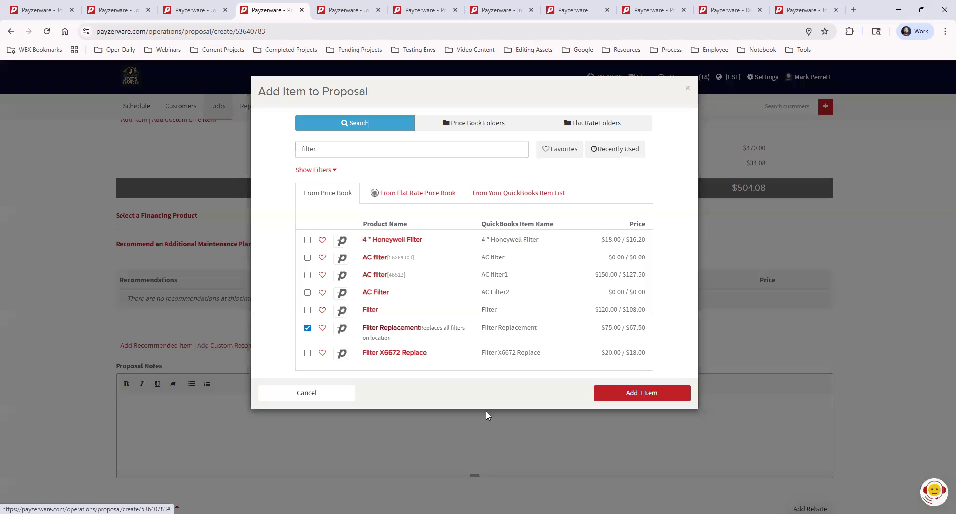
click(635, 394)
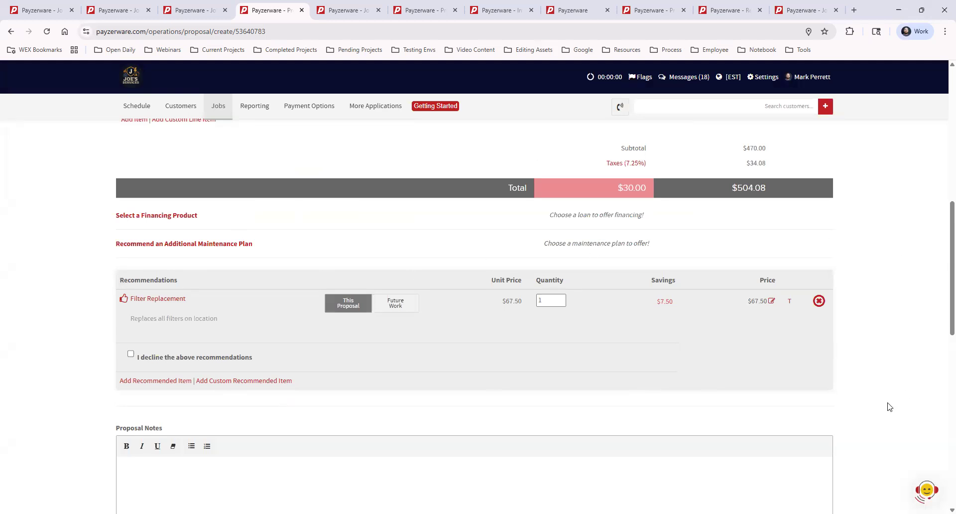
Check the proposal total, search the price book for "big ol", and add Big Ol' Install as a line item
scroll(330, 384, up, 4)
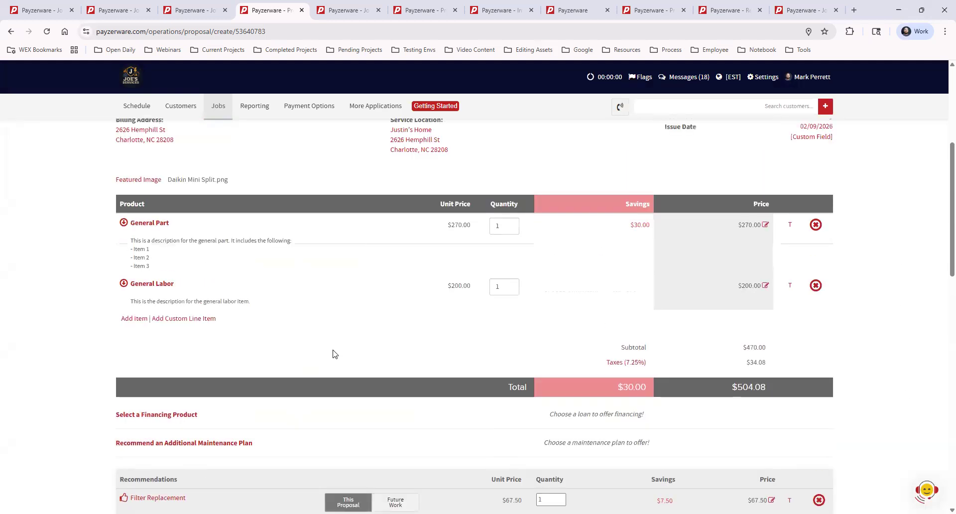
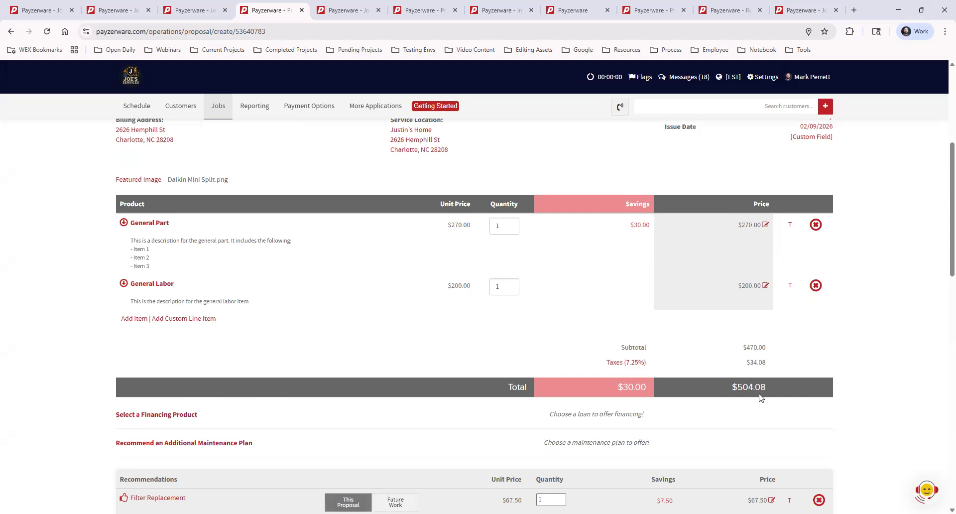
drag(737, 388, 765, 386)
click(784, 409)
click(128, 319)
click(385, 147)
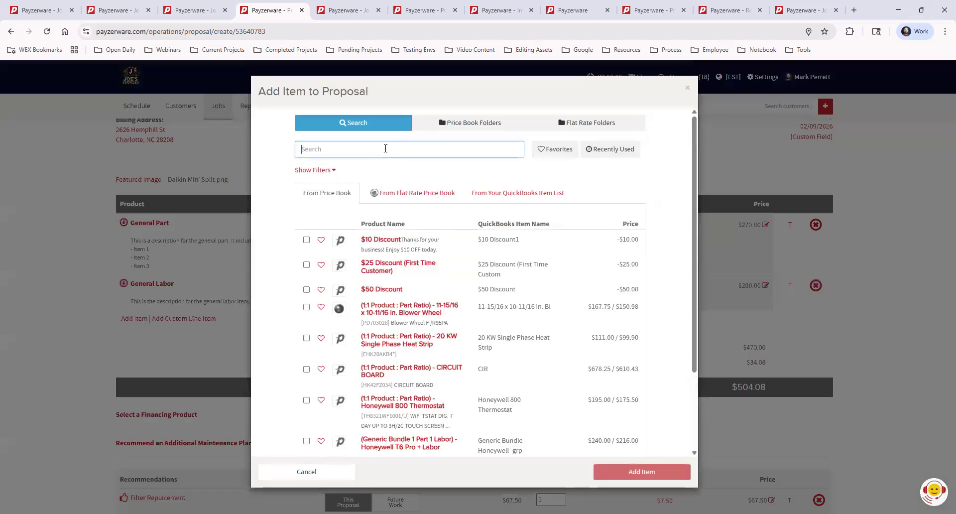
text(big ol)
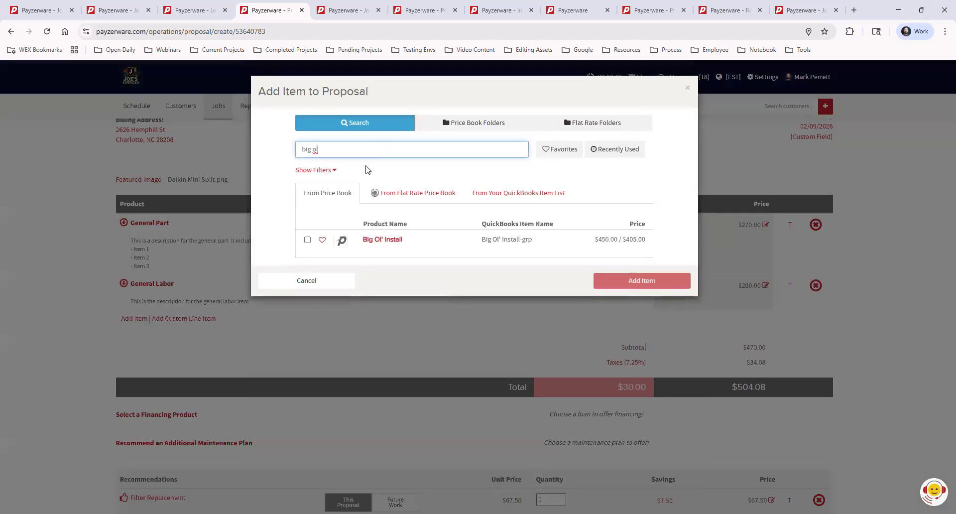
click(390, 241)
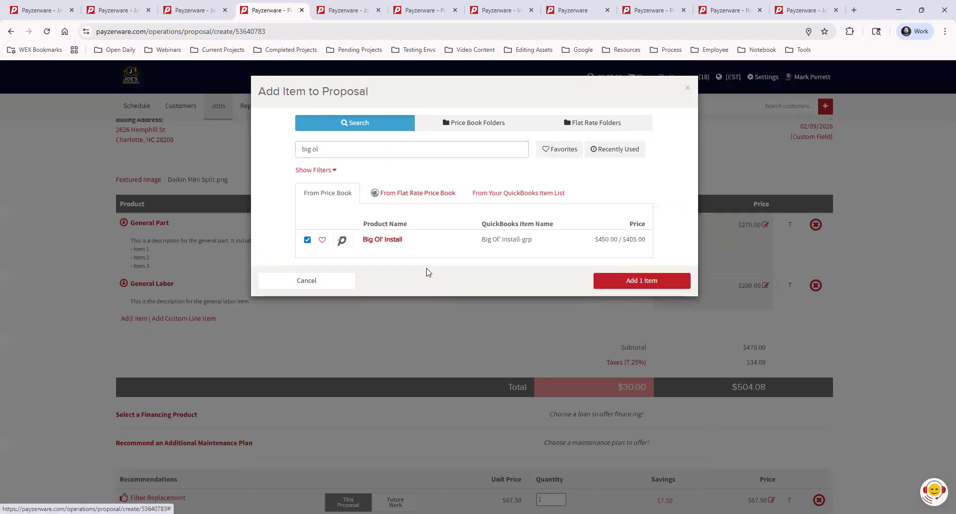
click(630, 282)
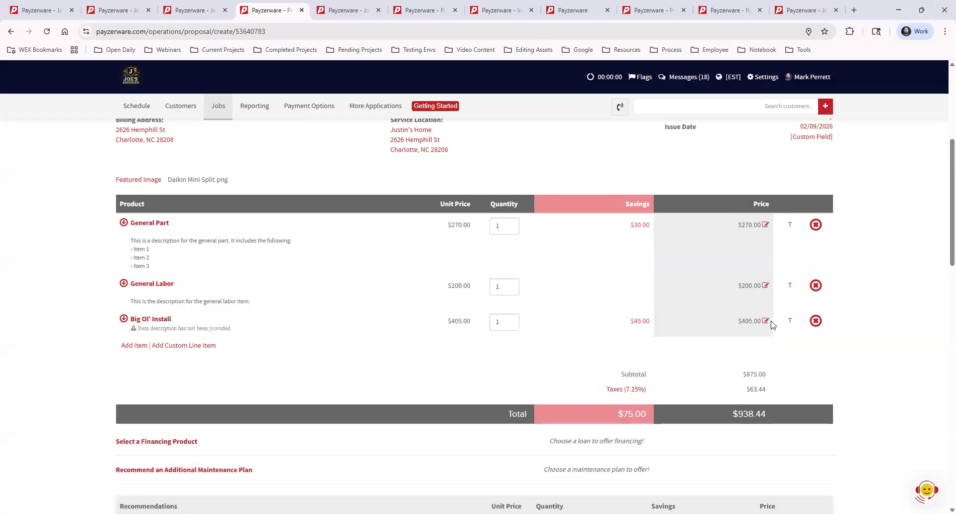
Set the Big Ol' Install line item's price to $10,000 and check the proposal total
click(766, 323)
key(ctrl+a)
text(10000)
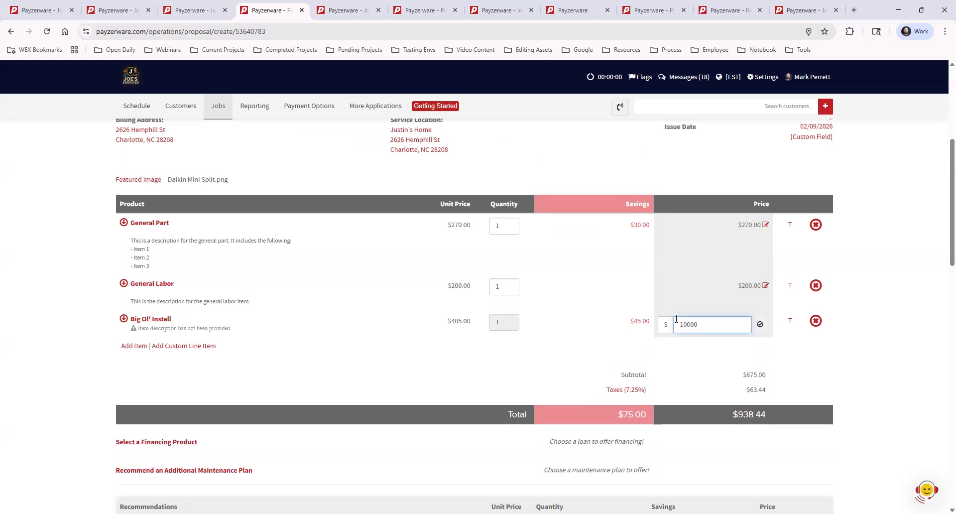
click(760, 324)
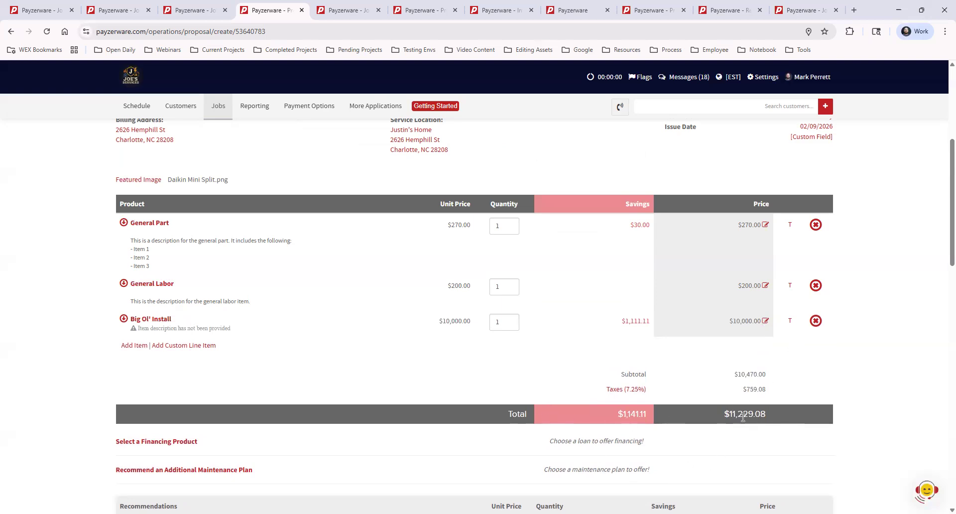
drag(732, 413, 767, 415)
click(772, 444)
Offer Synchrony financing Plan 922 No Interest if Paid in Full within 12 Months on the proposal's full sales amount
click(154, 443)
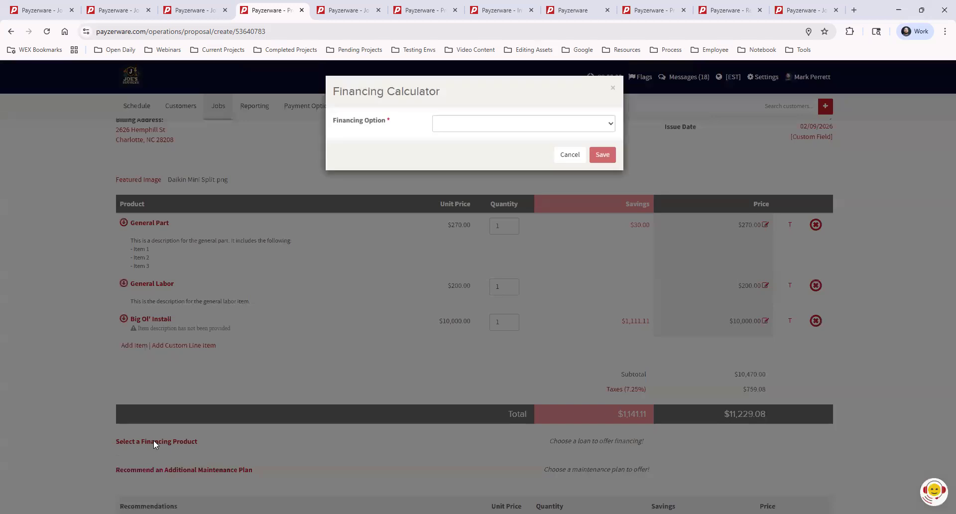
click(463, 124)
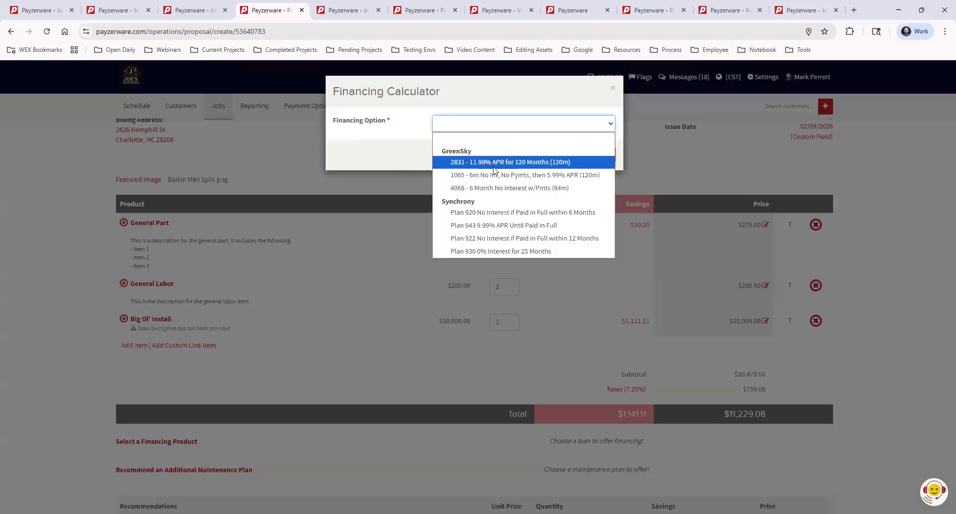
click(548, 239)
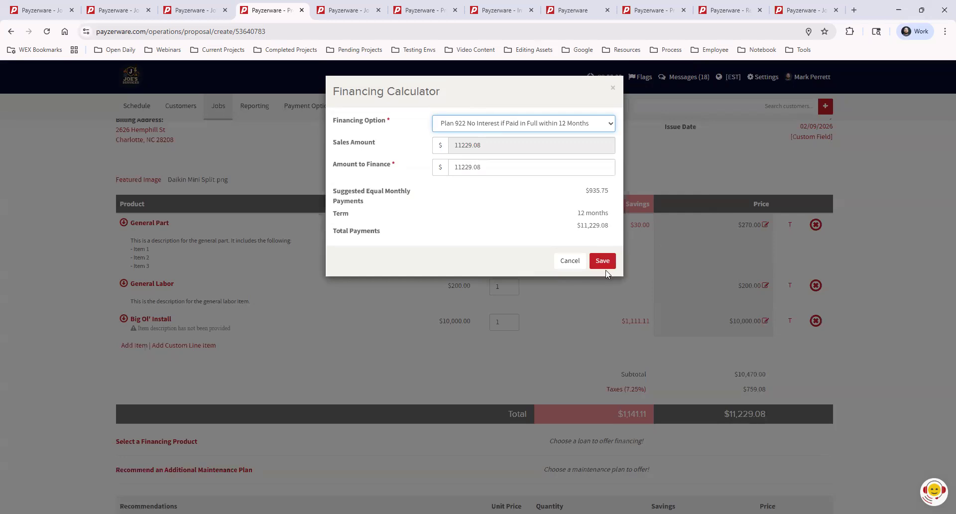
click(602, 261)
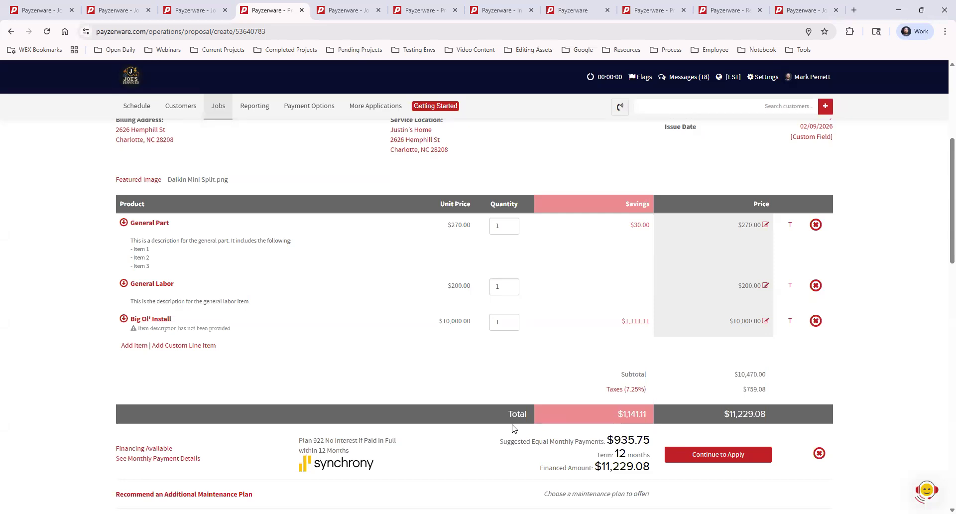
Continue from the proposal's financing offer to the application calculator, review the Synchrony plan's terms and disclosures, and cancel
scroll(513, 426, down, 2)
scroll(503, 420, up, 3)
scroll(510, 419, down, 1)
click(700, 457)
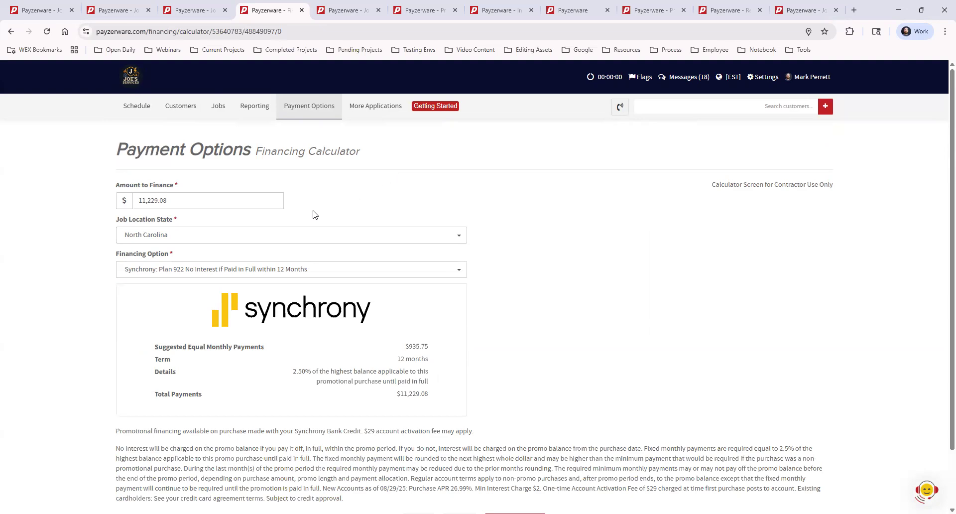
scroll(348, 291, down, 2)
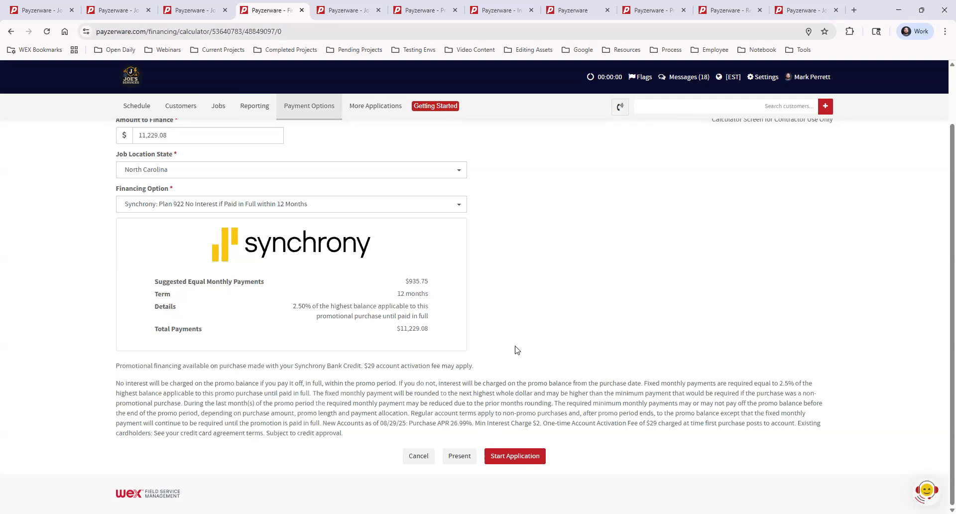
click(430, 451)
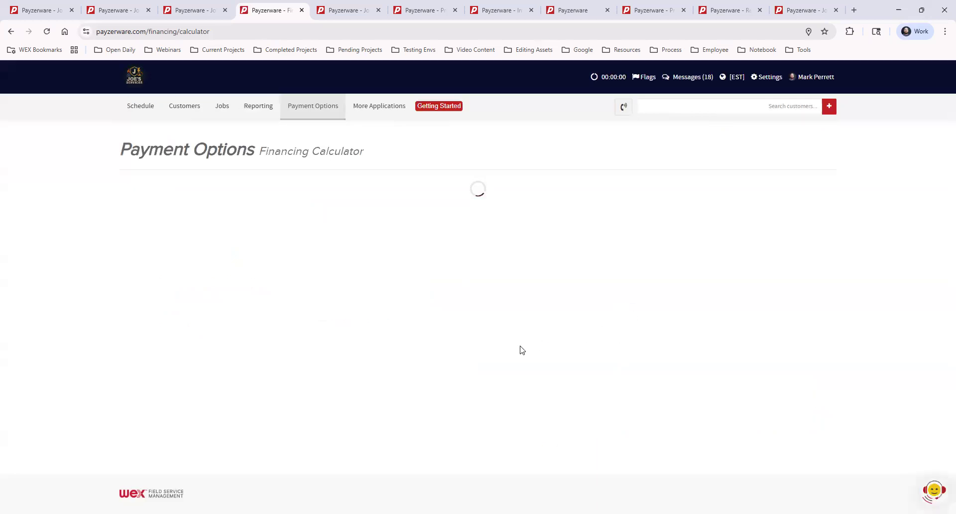
Leave the empty financing calculator and return to the Install job's page
click(422, 297)
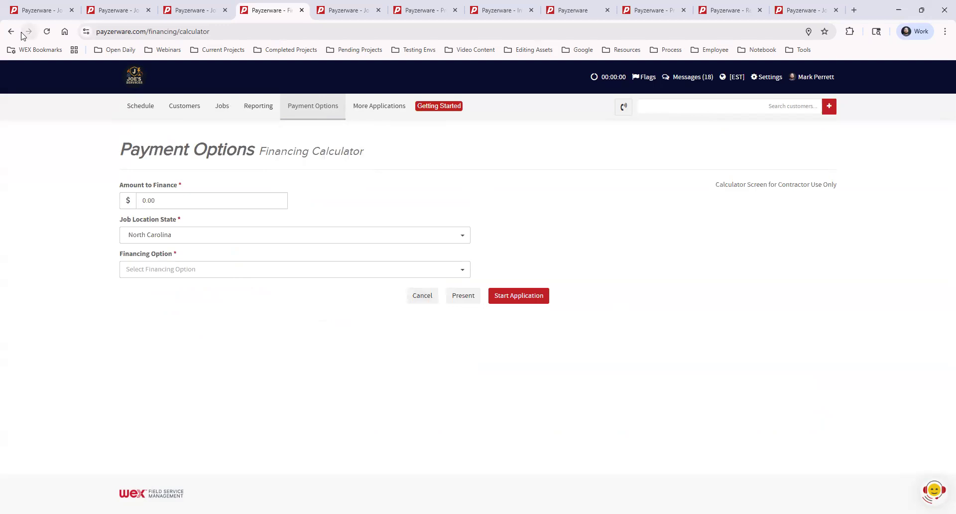
click(188, 11)
click(248, 10)
click(10, 32)
click(10, 34)
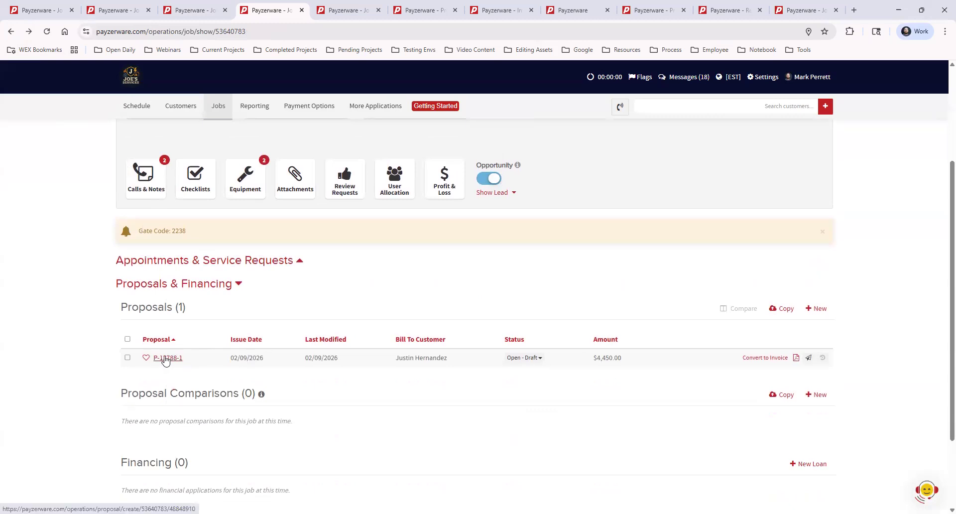
Open the job's template-copied proposal and examine its line items, Synchrony financing offer and maintenance plan
click(166, 357)
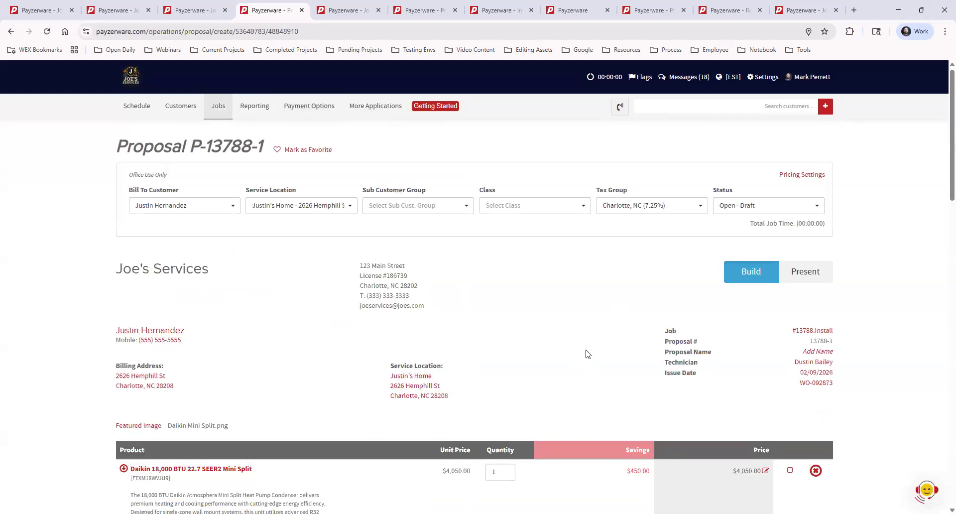
scroll(588, 354, down, 4)
scroll(586, 352, down, 2)
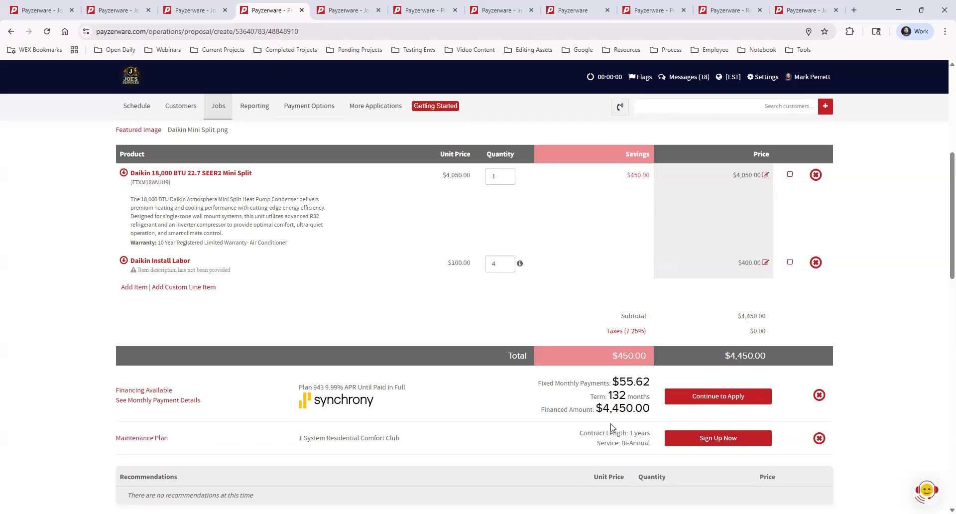
scroll(265, 291, up, 4)
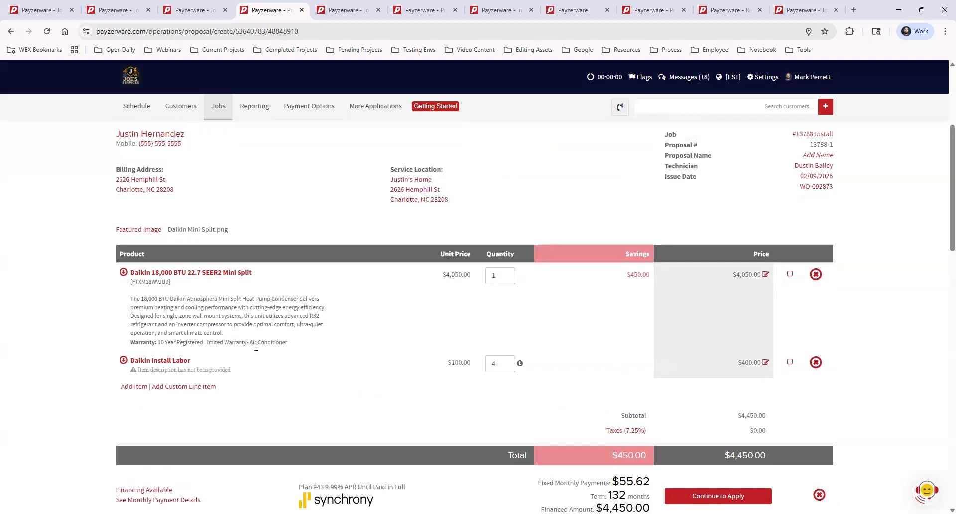
scroll(294, 343, down, 4)
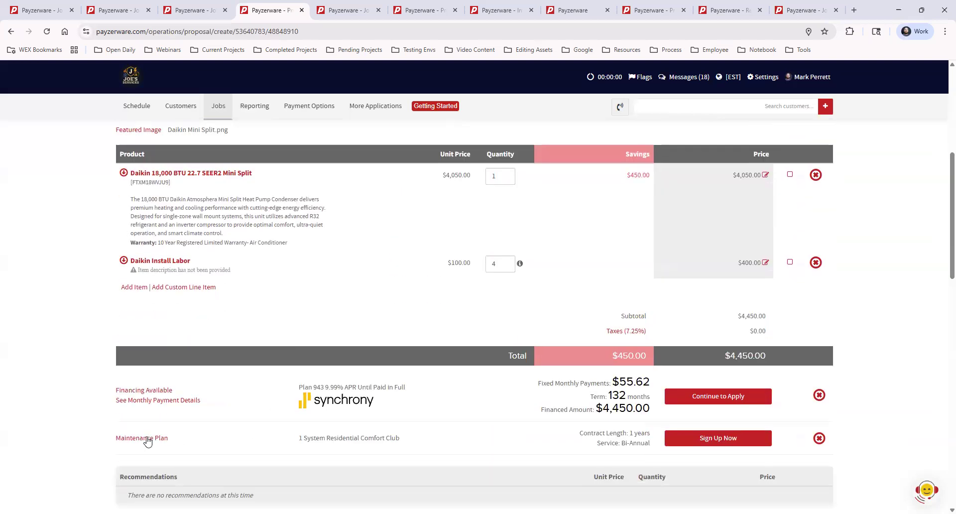
Replace the proposal's offered maintenance plan with the 2 System Residential Comfort Club
click(818, 438)
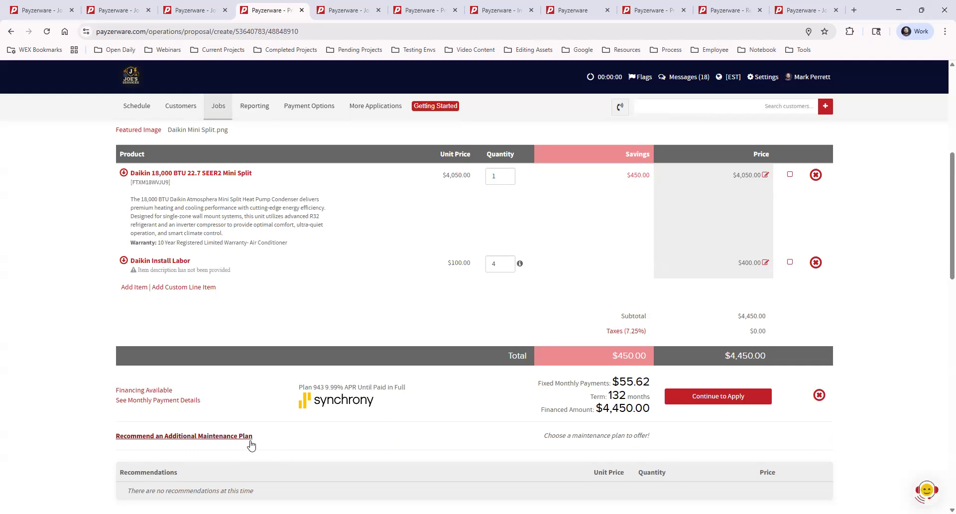
click(216, 436)
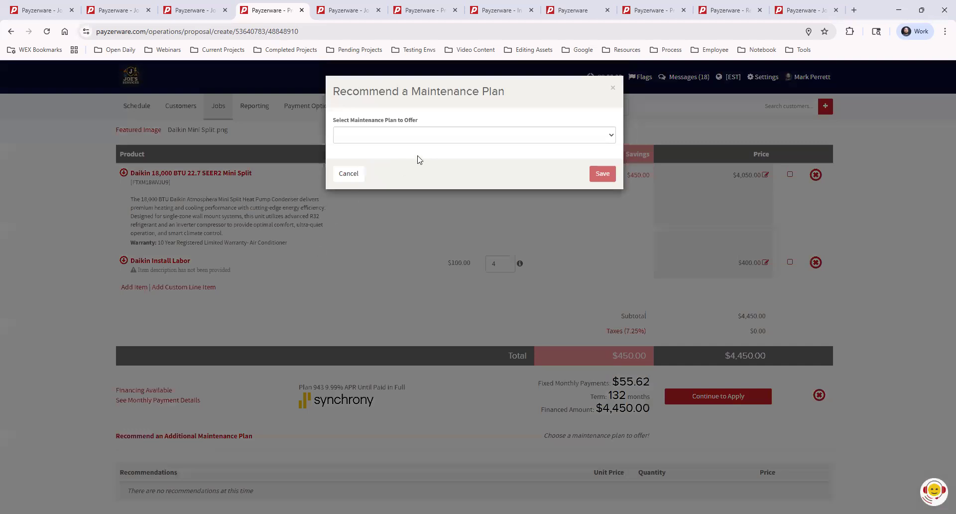
click(417, 142)
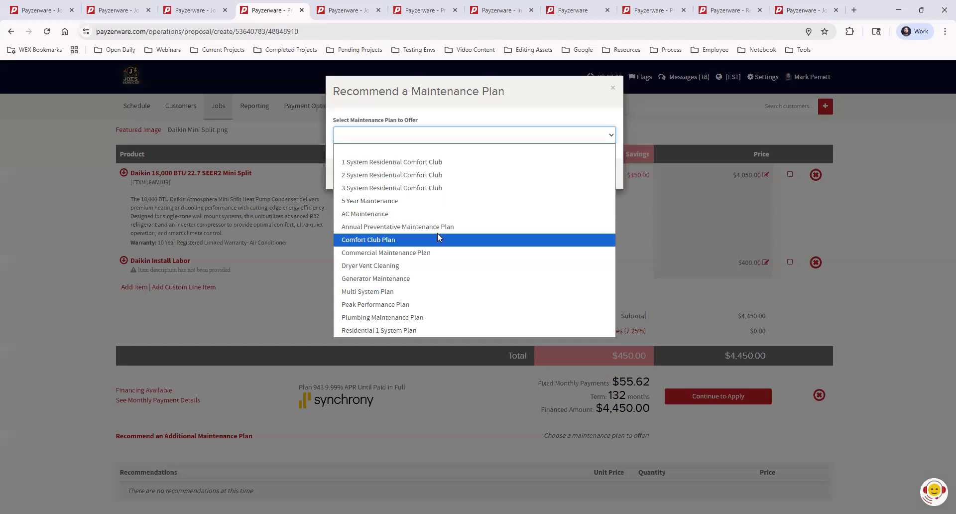
click(393, 178)
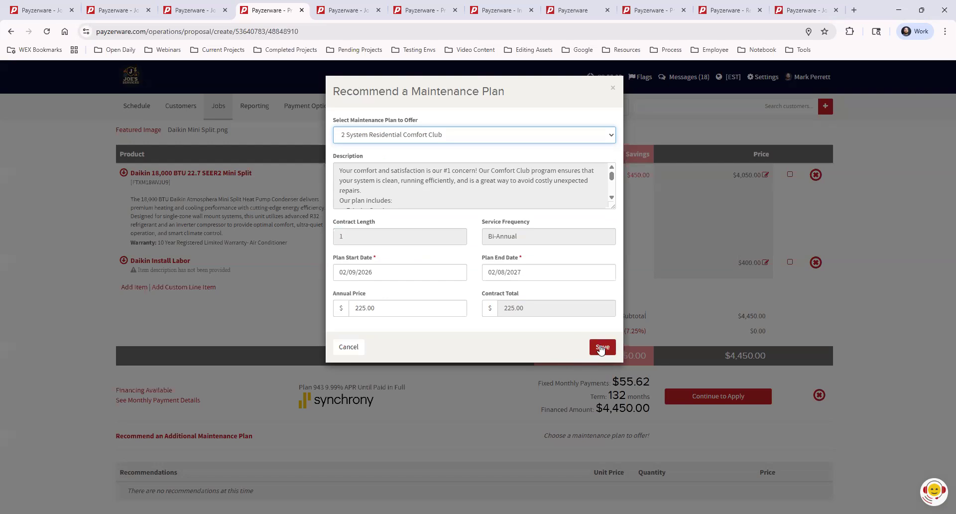
click(601, 349)
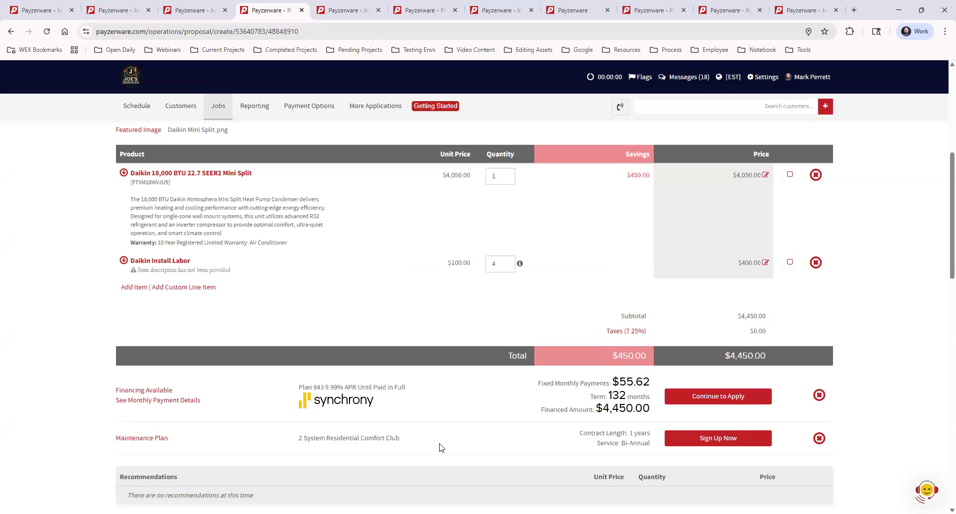
Sign the customer up for the 2 System Residential Comfort Club, keeping the default contract, service and reminder settings and payment On Proposal
scroll(442, 449, down, 1)
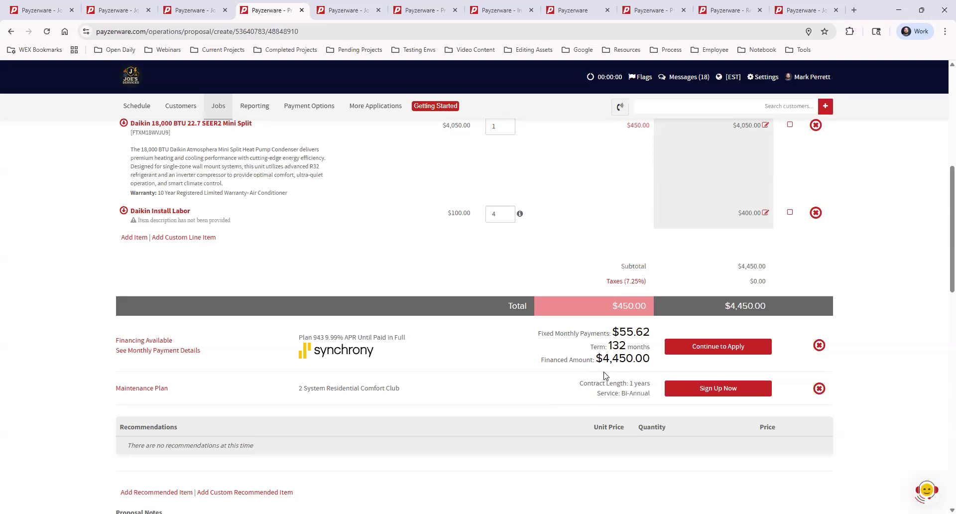
click(708, 390)
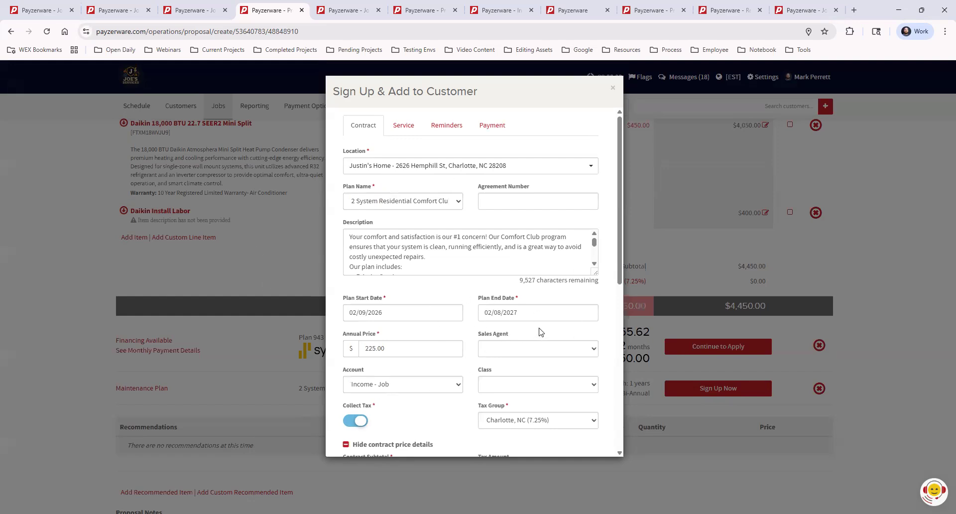
scroll(574, 256, down, 3)
scroll(601, 303, down, 6)
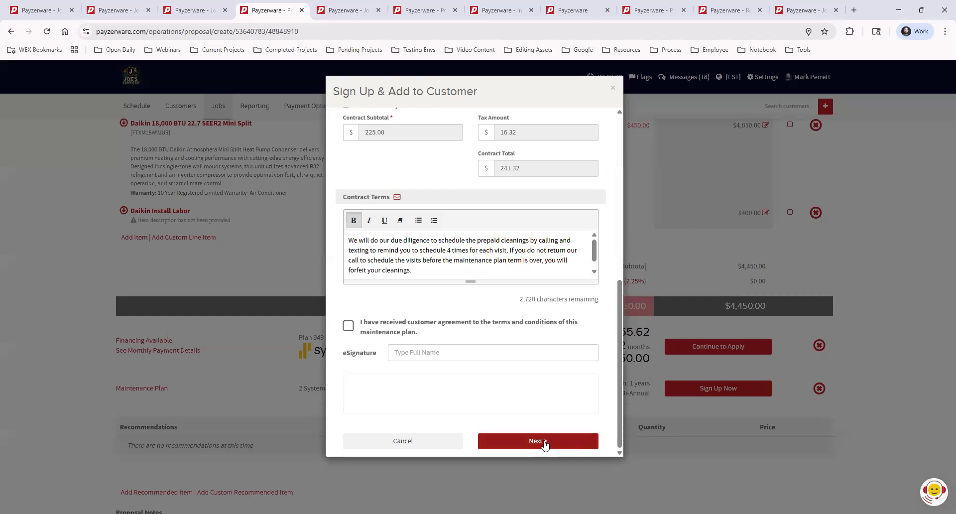
click(544, 442)
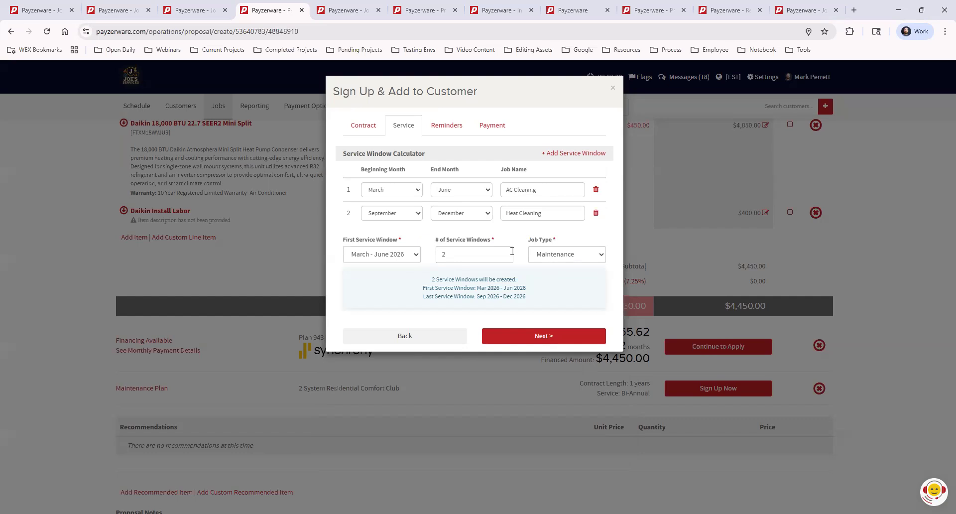
click(539, 337)
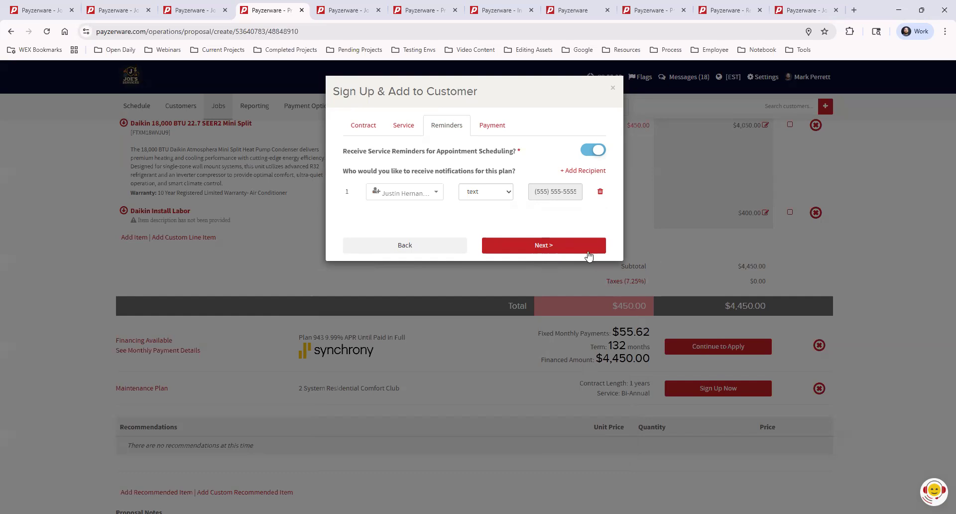
click(556, 248)
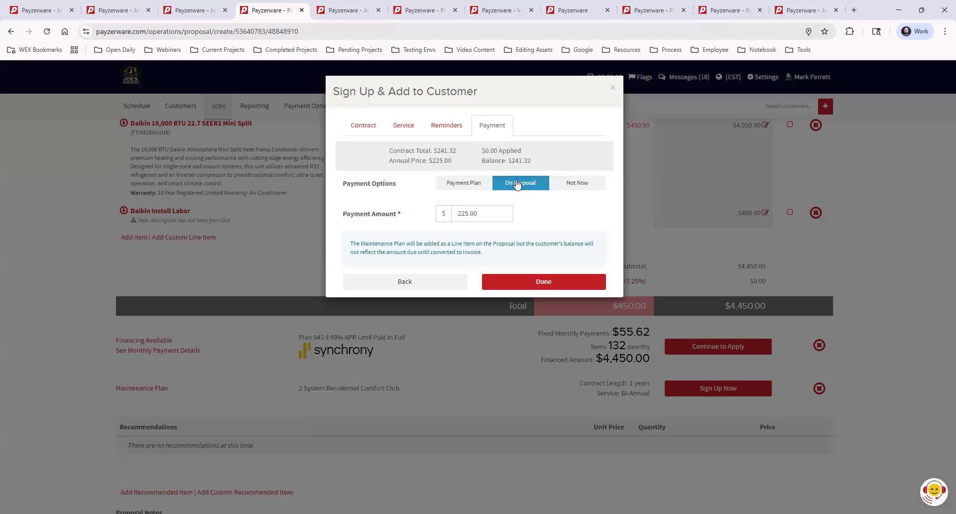
click(544, 282)
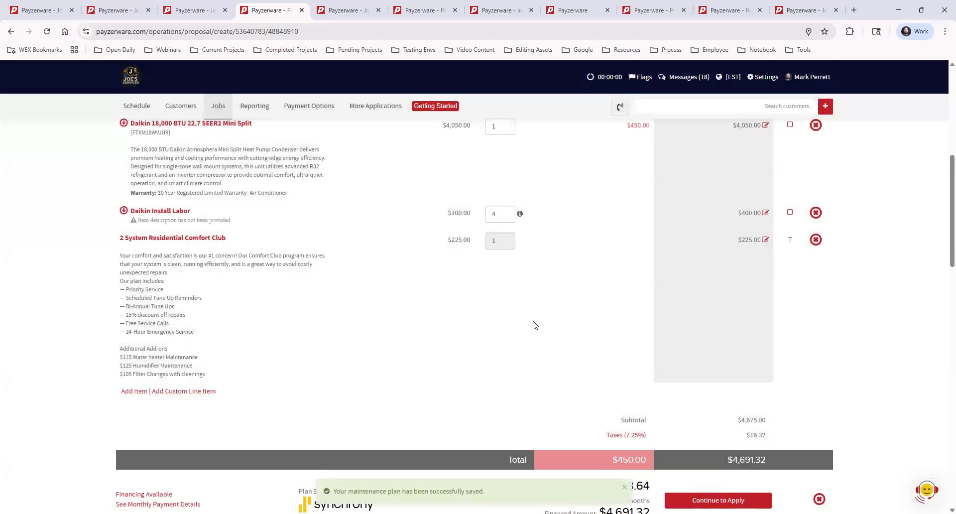
Examine the maintenance plan line item, its price, and the proposal's totals and financing offer
scroll(535, 326, down, 3)
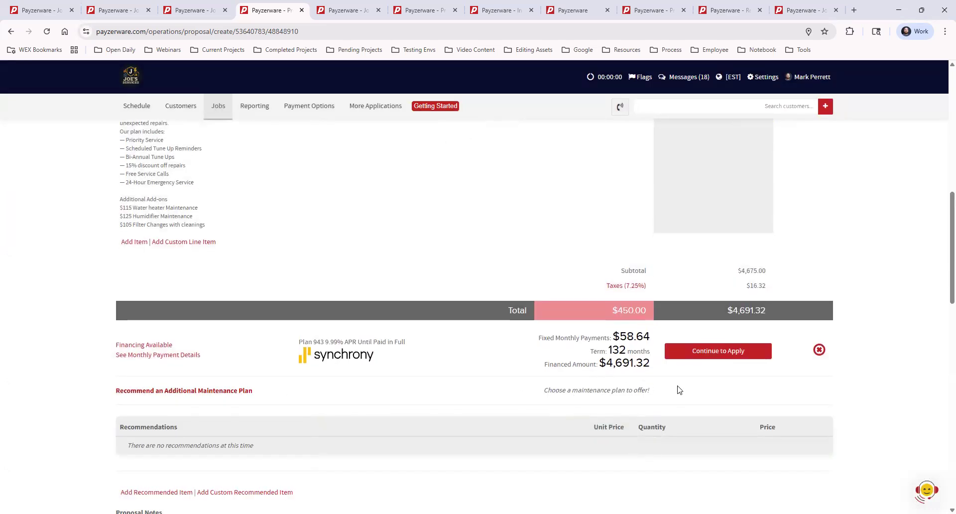
scroll(331, 392, up, 3)
scroll(238, 313, up, 1)
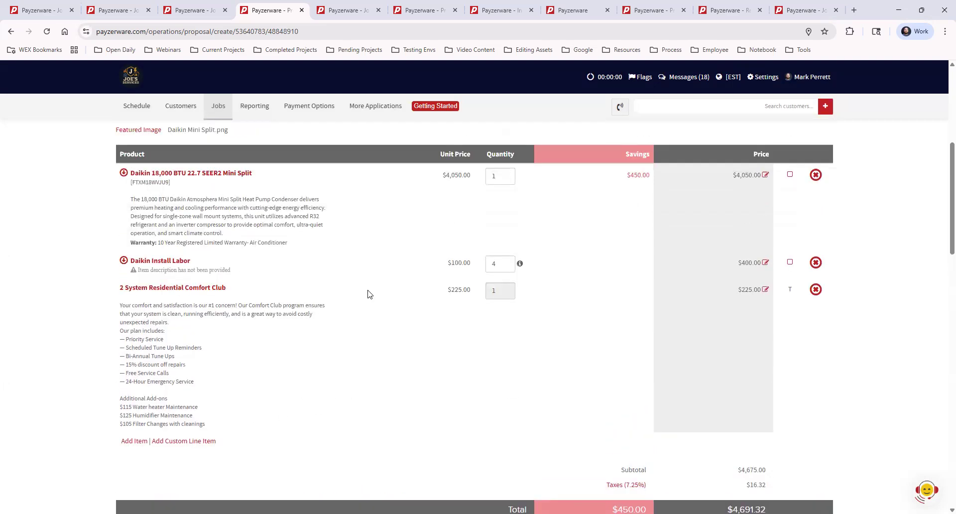
drag(742, 289, 757, 291)
click(830, 362)
scroll(829, 359, down, 3)
scroll(828, 358, down, 3)
scroll(828, 361, down, 3)
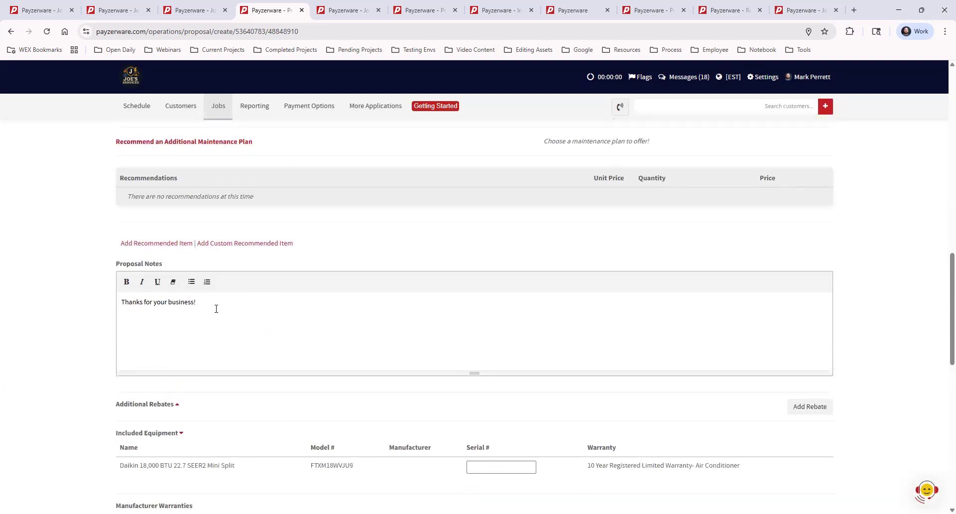
Review the proposal notes, equipment serial number field, warranty choices, contract terms options and signature section without changing them
drag(198, 303, 119, 302)
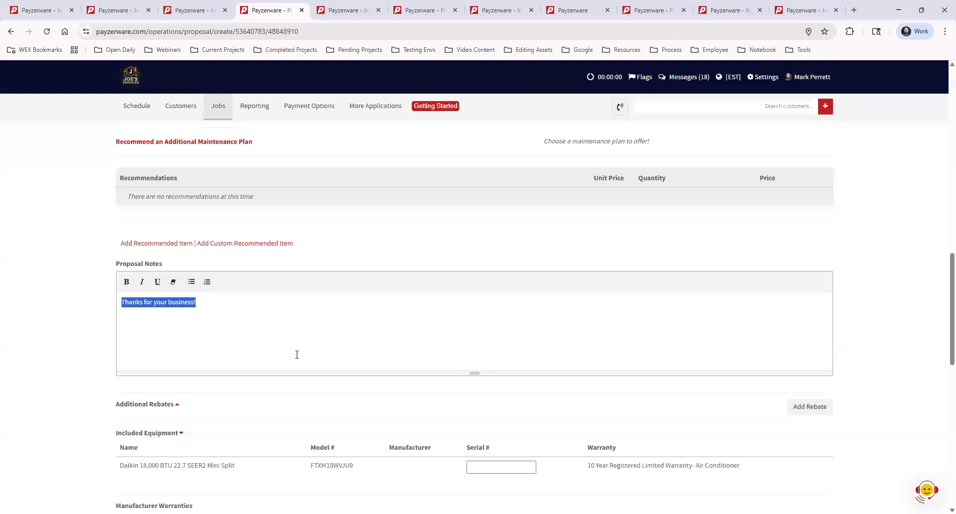
click(274, 330)
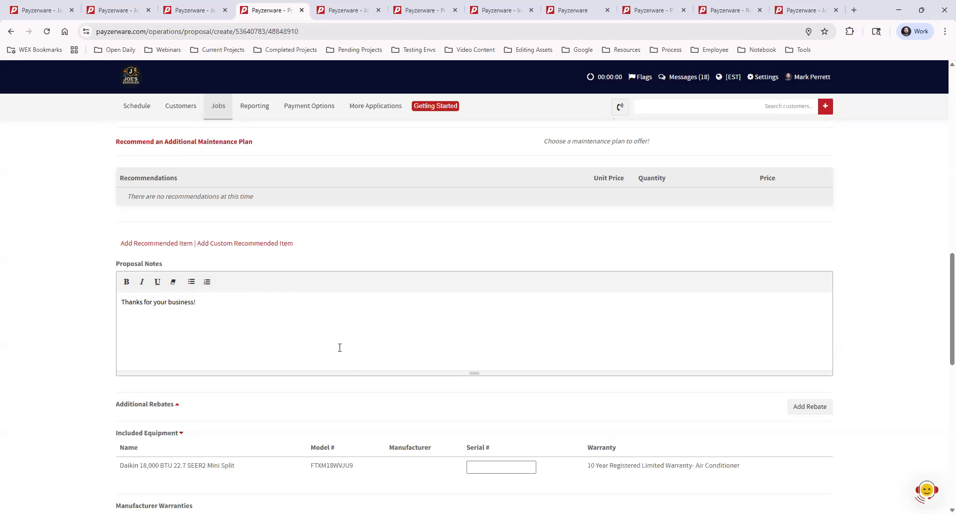
click(489, 466)
scroll(509, 405, down, 4)
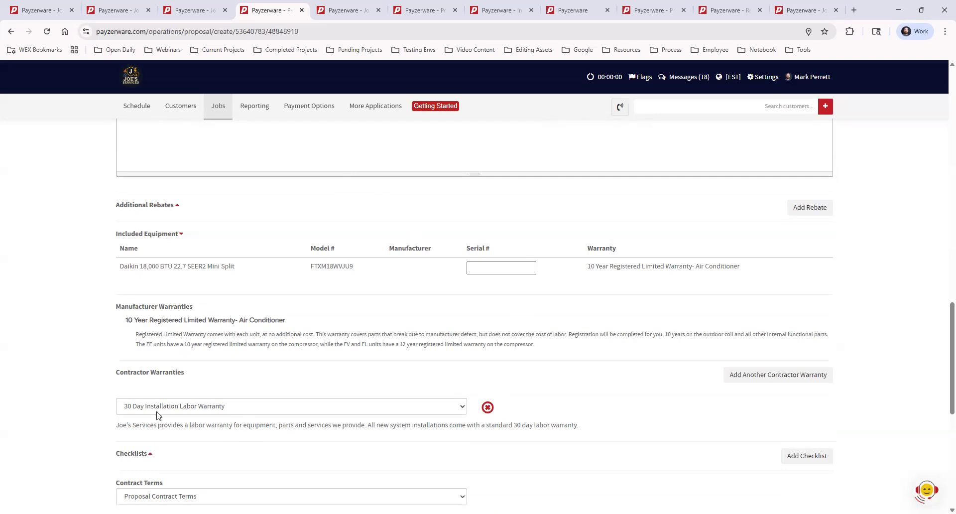
click(289, 407)
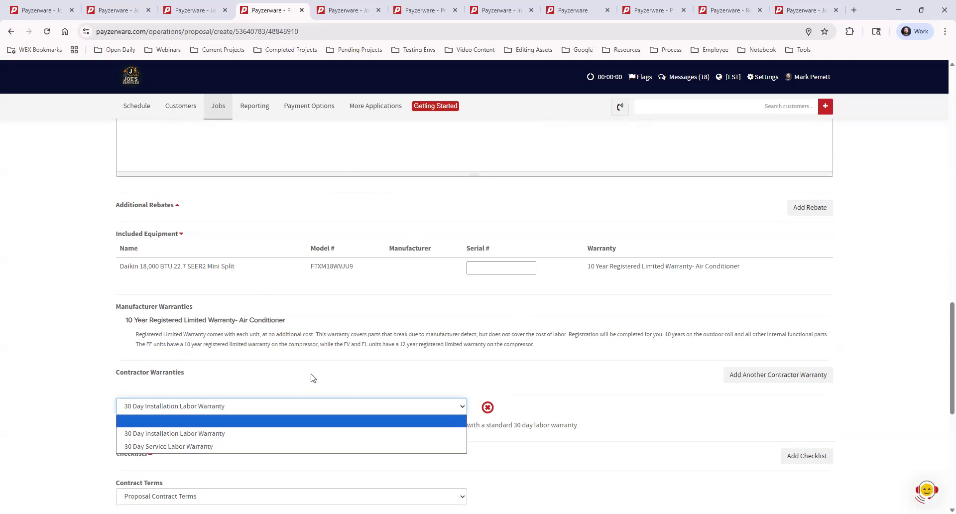
scroll(314, 373, down, 3)
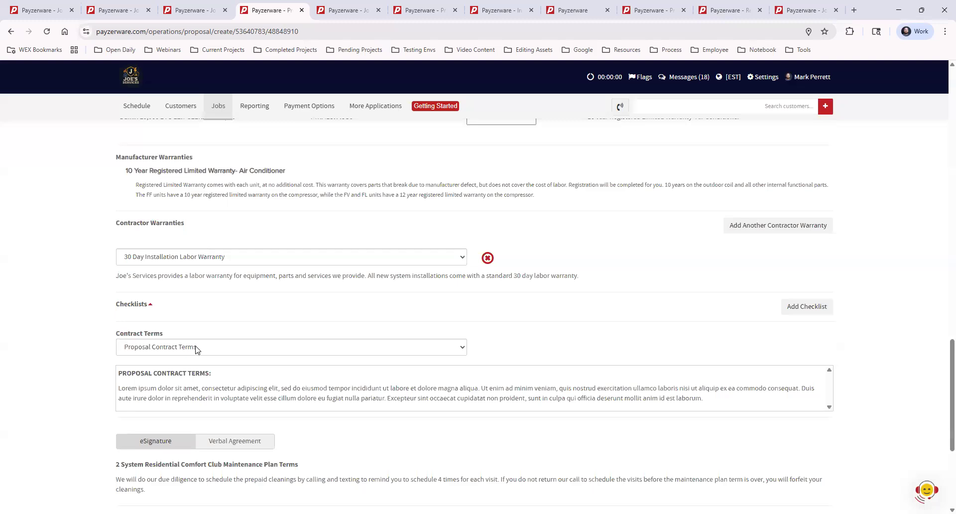
click(196, 349)
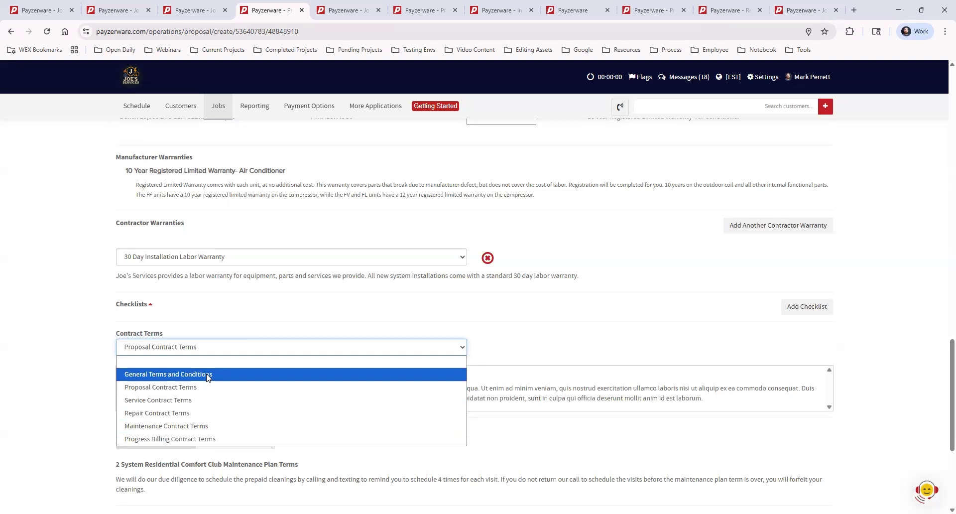
click(542, 343)
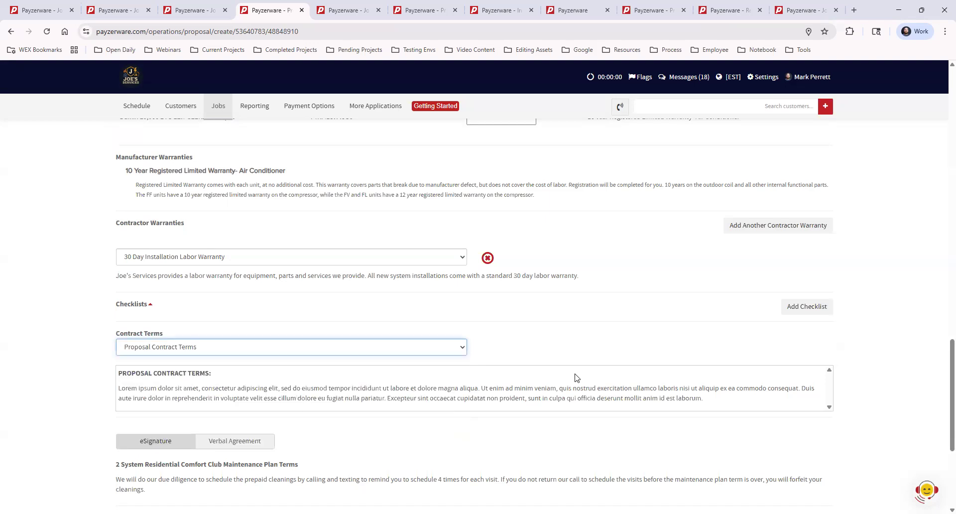
scroll(579, 381, down, 5)
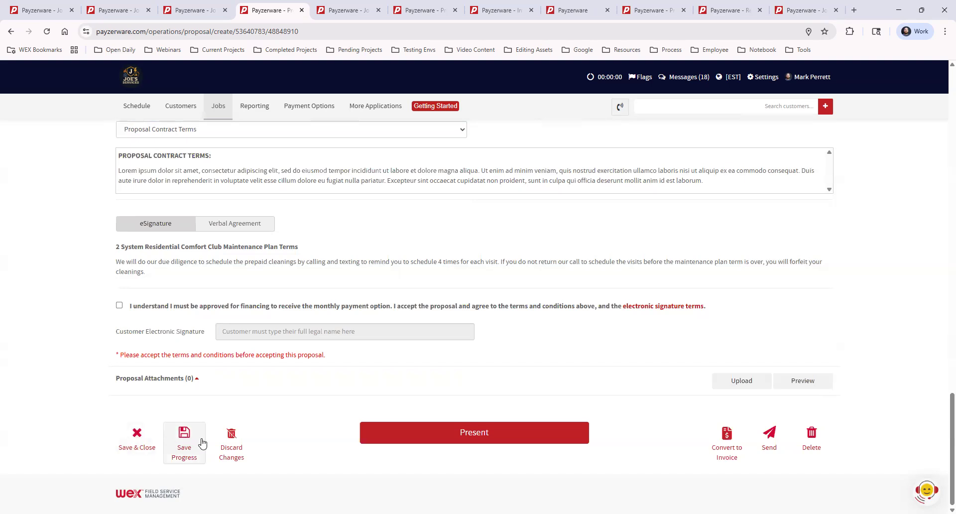
Present the proposal and review the customer-facing version from its header through pricing, financing, warranties and the signature section
click(526, 435)
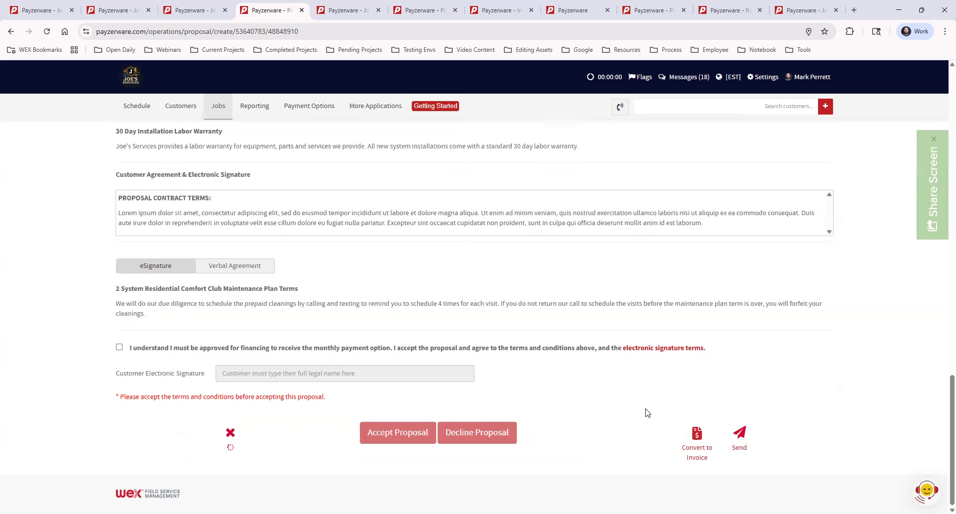
scroll(632, 451, up, 3)
scroll(627, 478, up, 20)
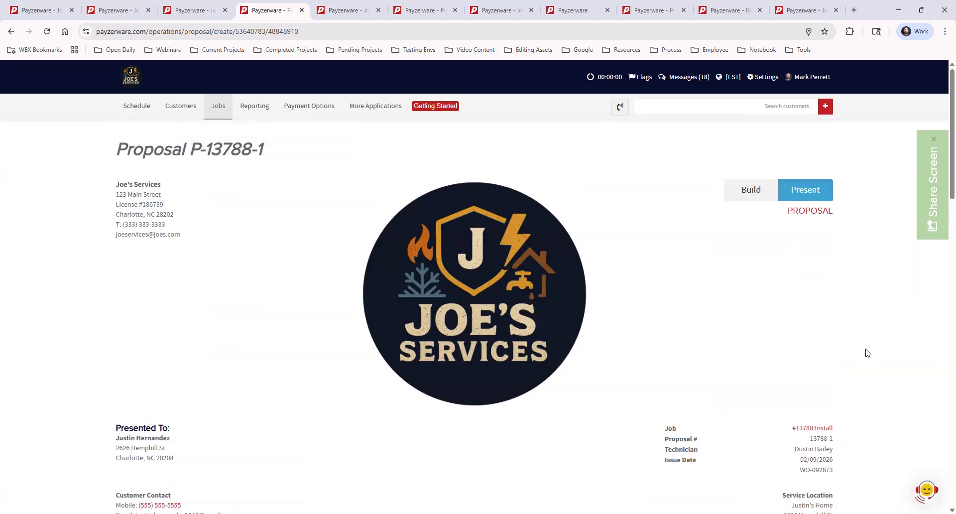
scroll(869, 391, down, 6)
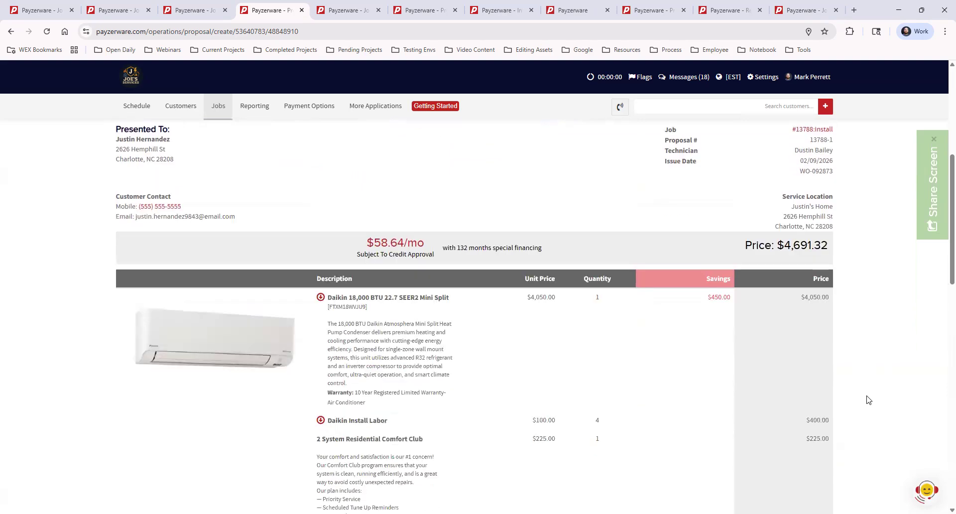
scroll(868, 400, down, 6)
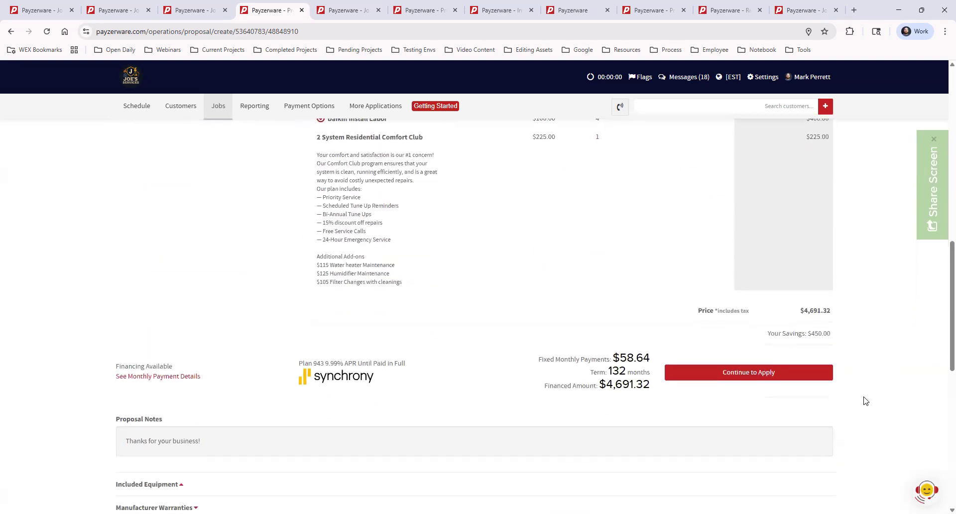
scroll(865, 401, down, 10)
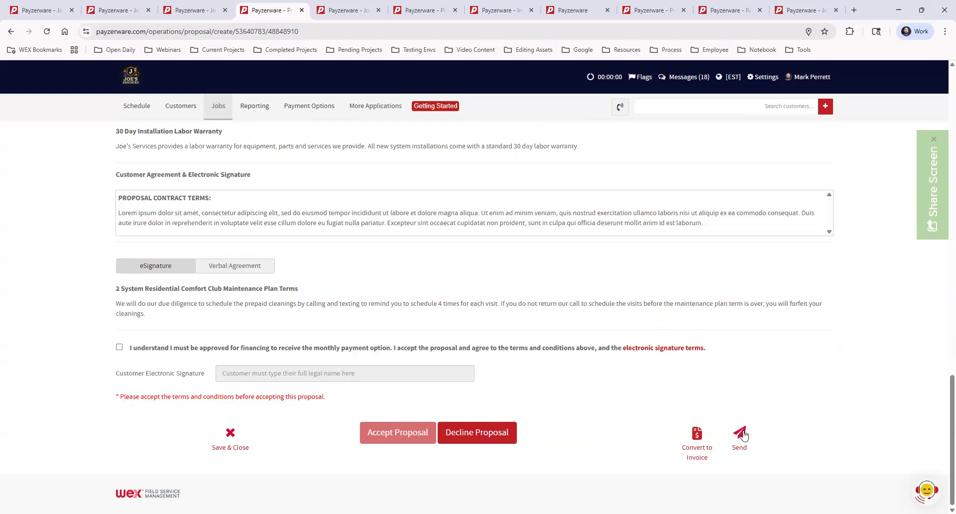
Check the proposal's sending options, close them without sending, and save and close the proposal
click(739, 436)
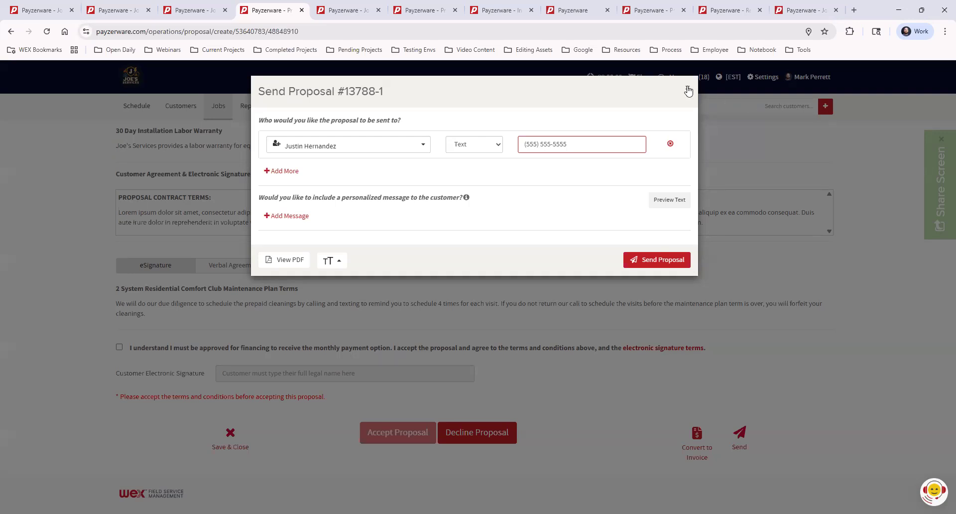
click(687, 90)
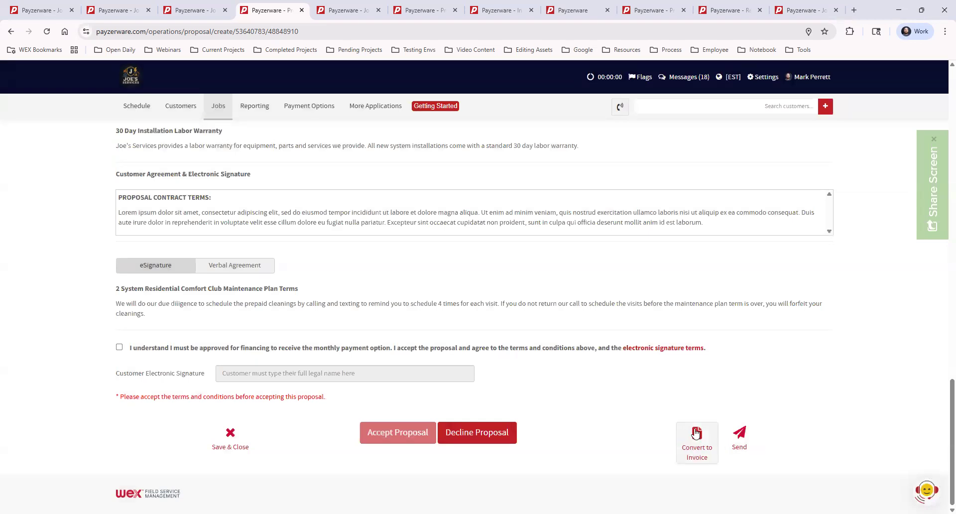
click(309, 106)
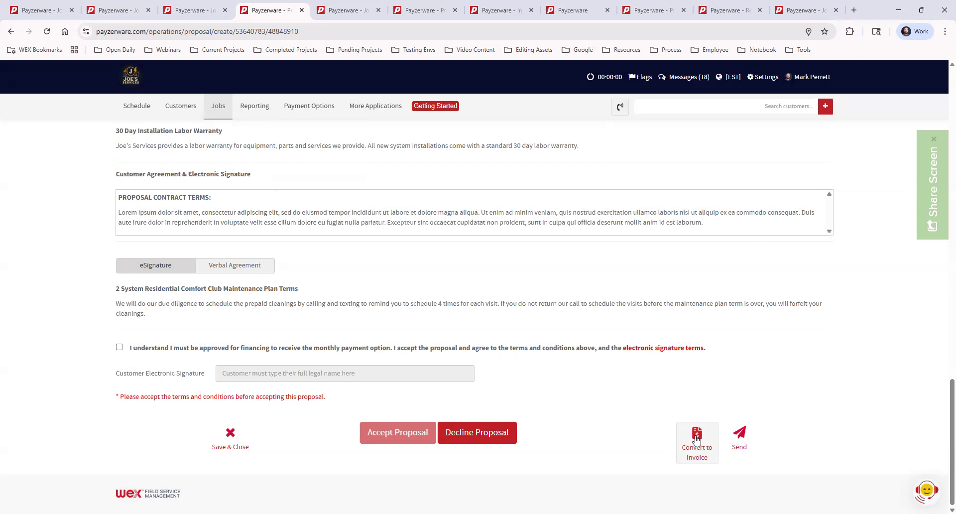
click(230, 436)
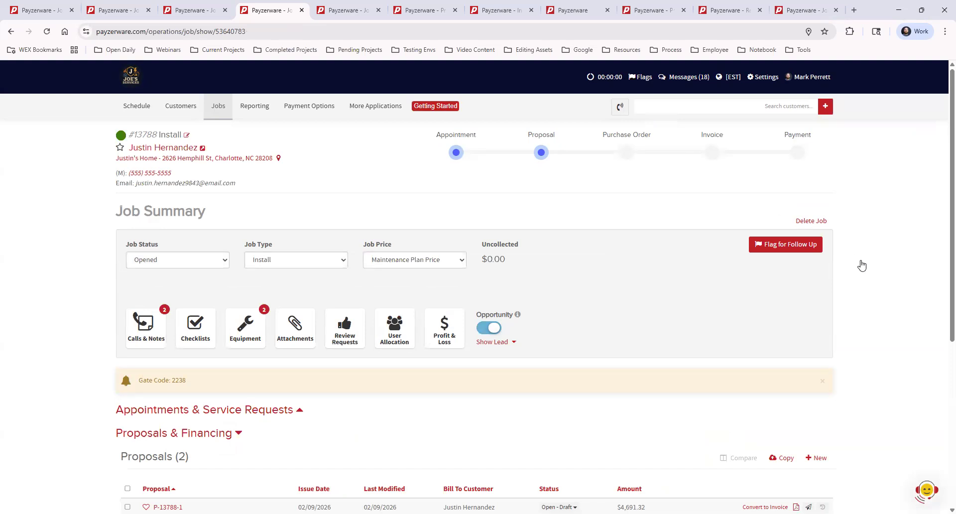
Open the invoice conversion options for the Install Proposal and preview invoicing 25 percent of the total proposal amount
scroll(864, 268, down, 2)
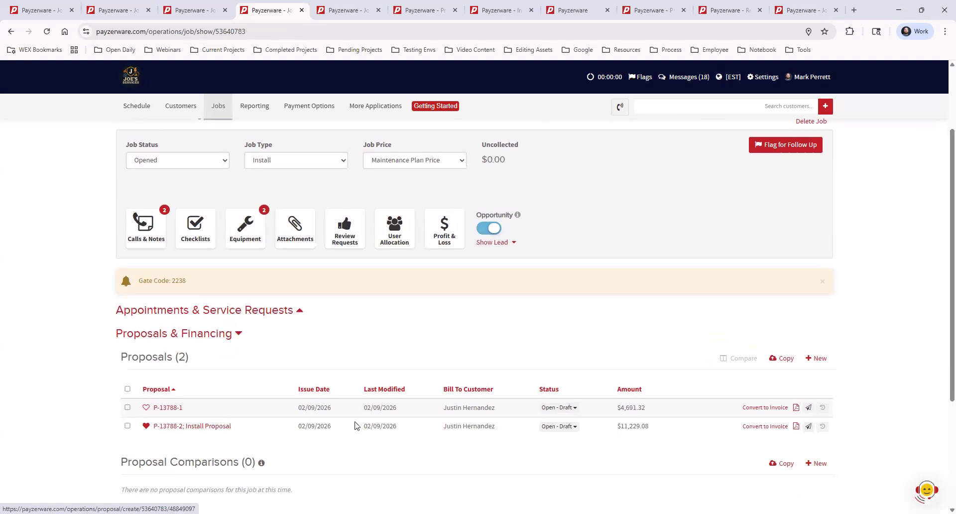
click(775, 429)
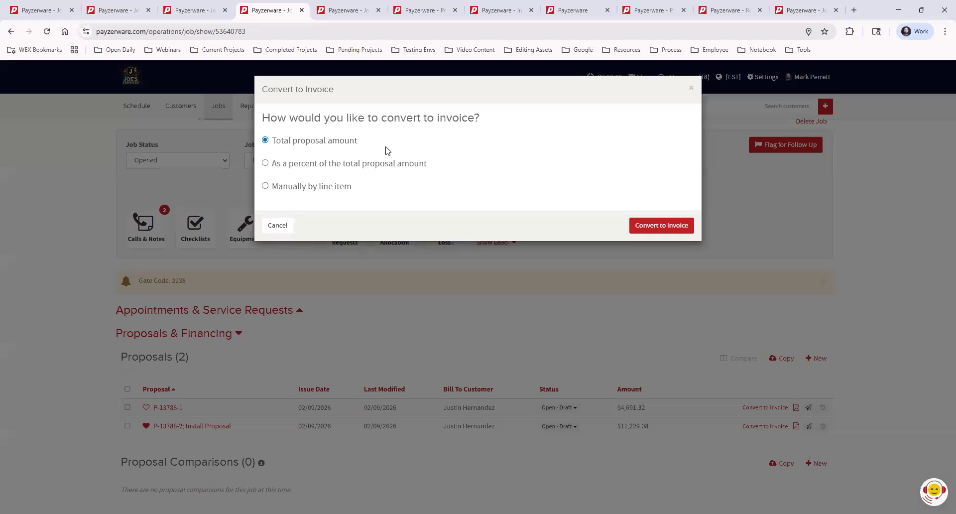
click(265, 164)
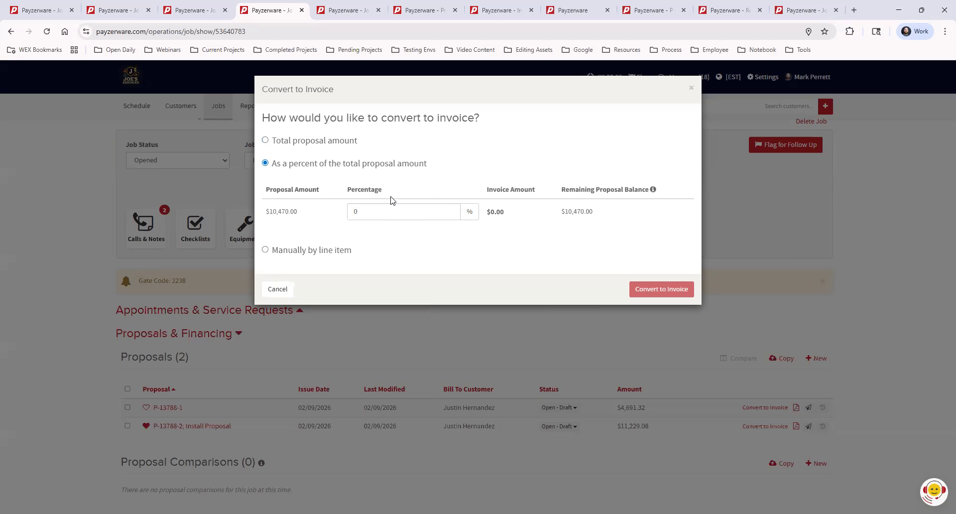
click(363, 211)
text(2)
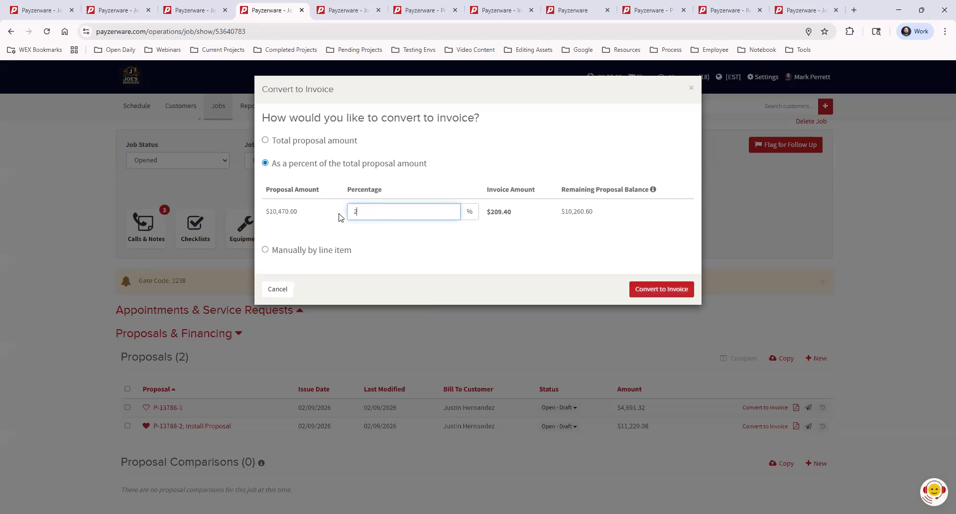
text(5)
click(435, 248)
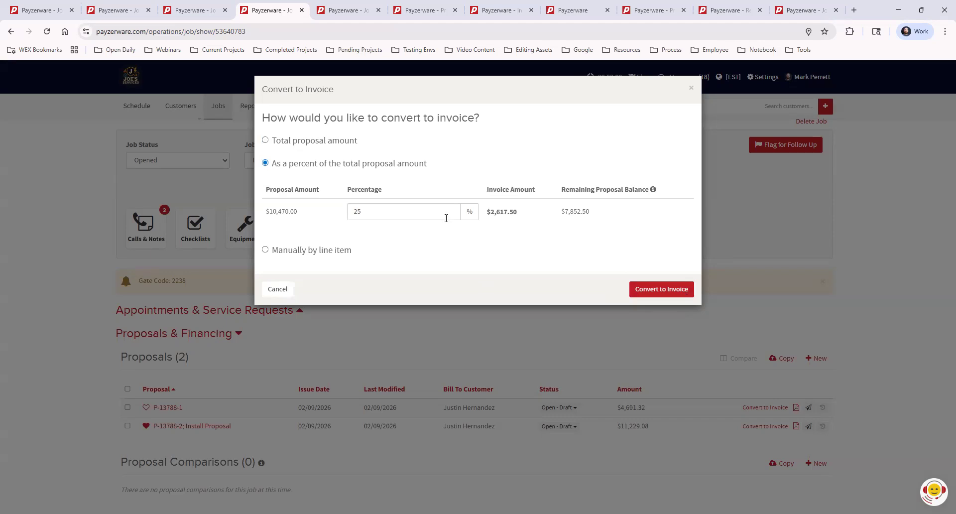
Check the manual line-item option, and convert the Install Proposal to an invoice for the total proposal amount
click(265, 250)
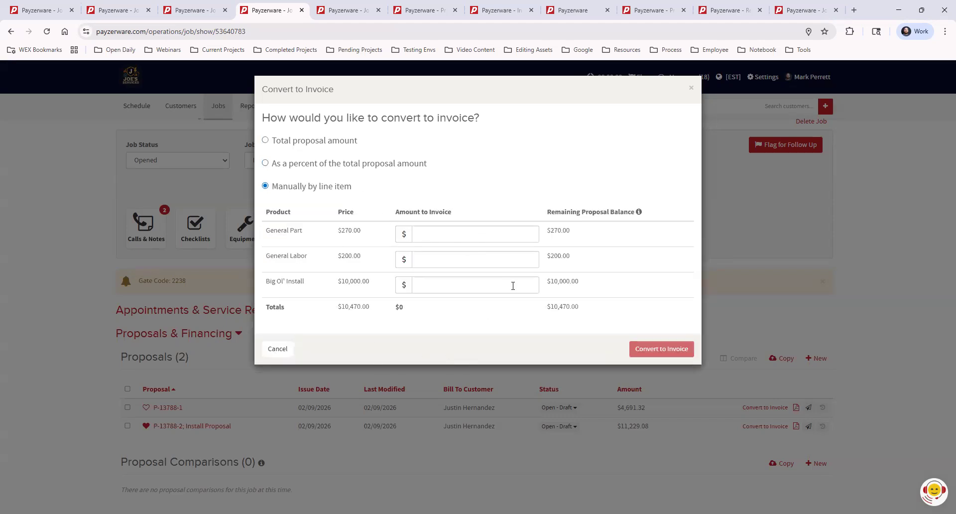
click(265, 141)
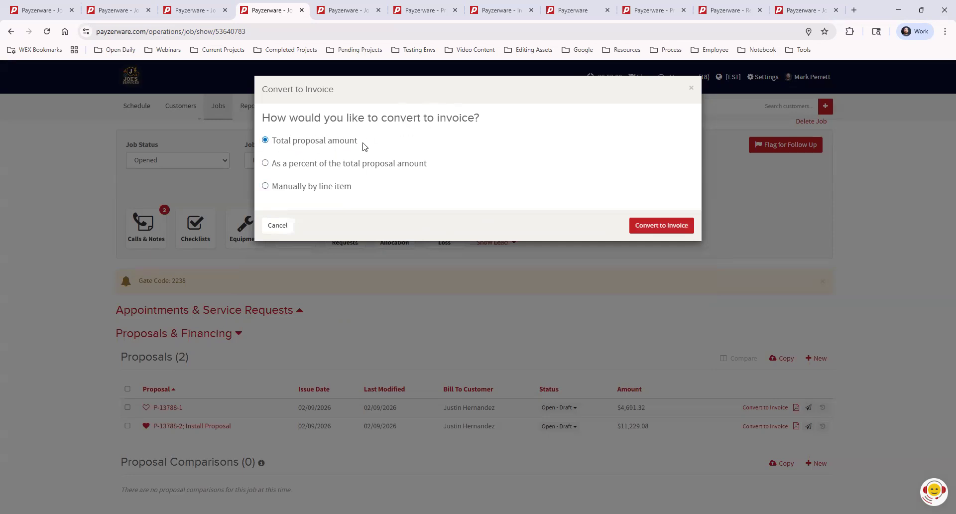
click(648, 228)
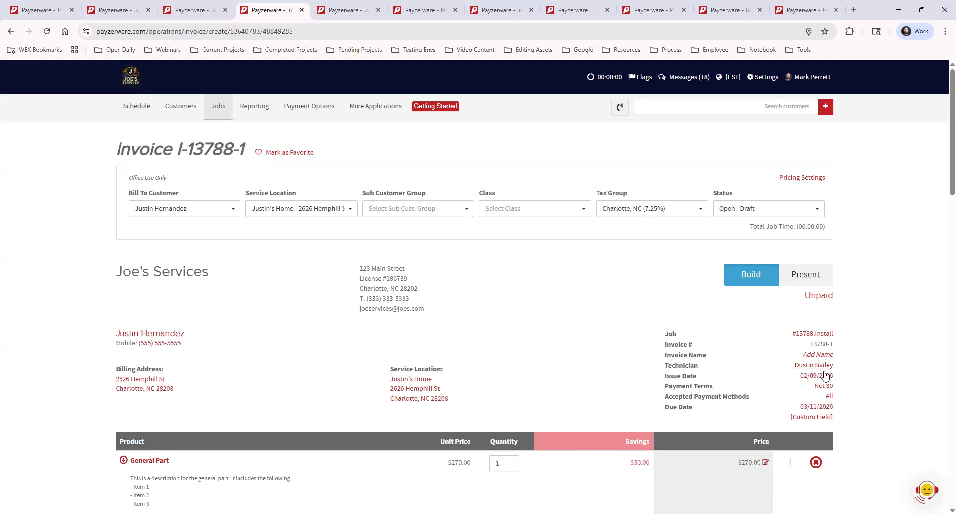
Review the invoice's line items, price book item picker, totals, recommendations, contract terms and signature section without changing them
scroll(299, 418, down, 4)
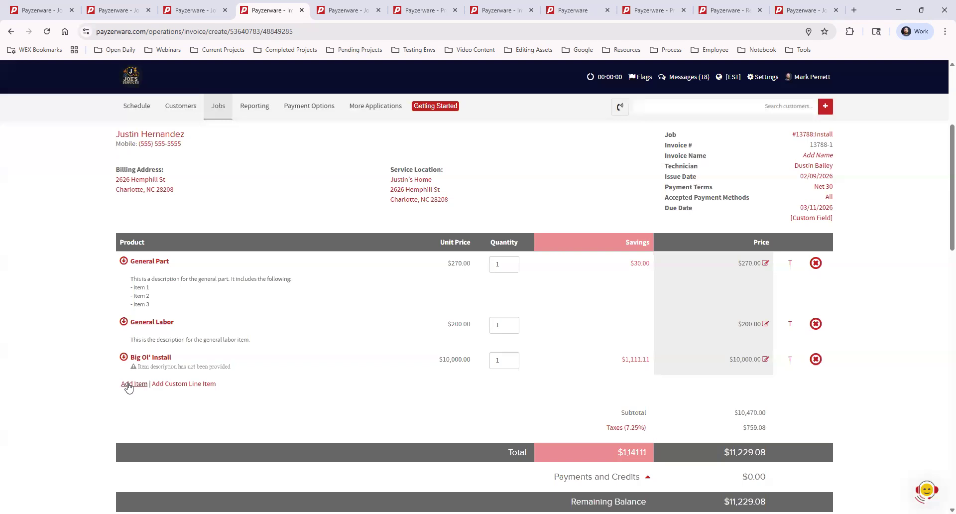
click(133, 384)
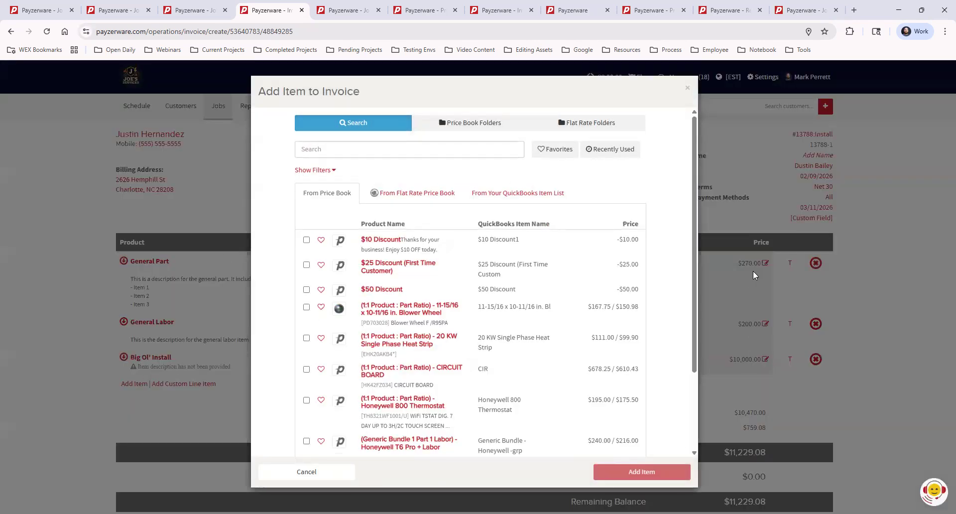
click(687, 88)
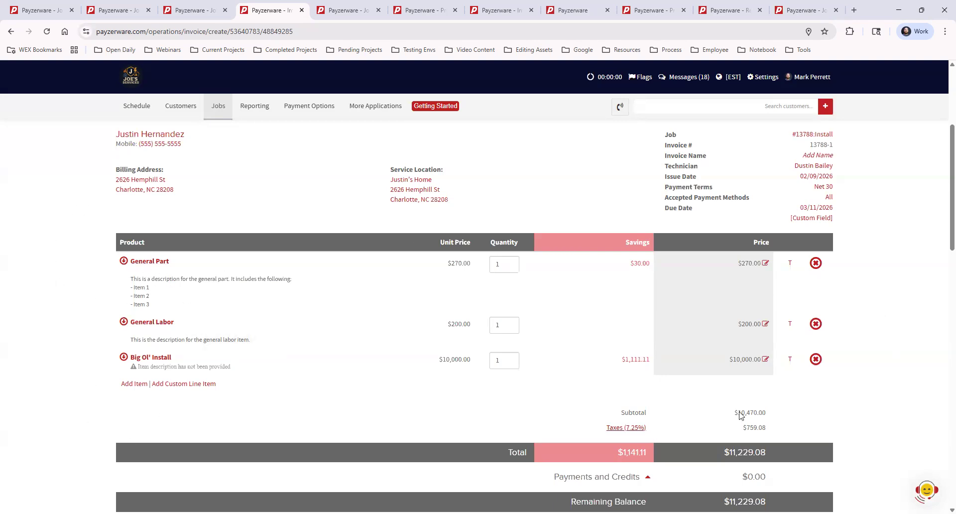
scroll(910, 321, down, 2)
scroll(910, 320, down, 12)
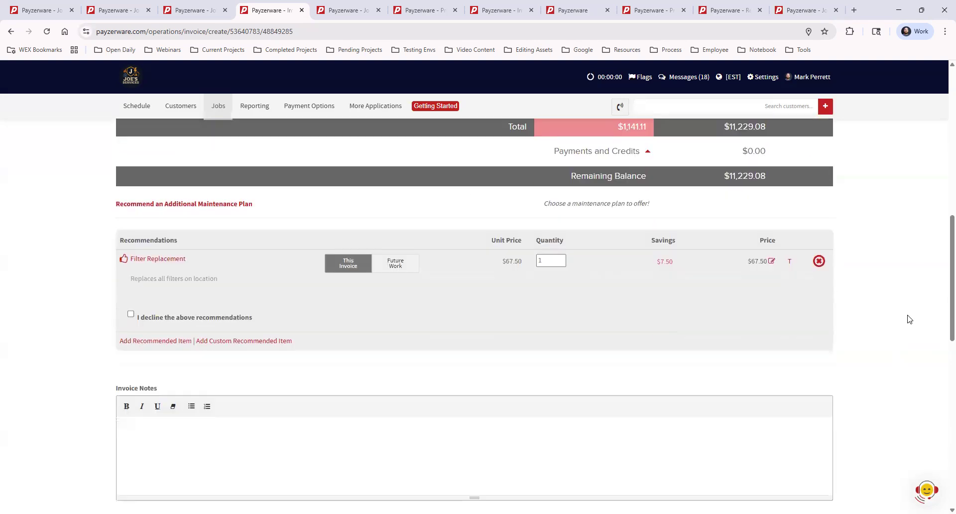
scroll(909, 319, down, 4)
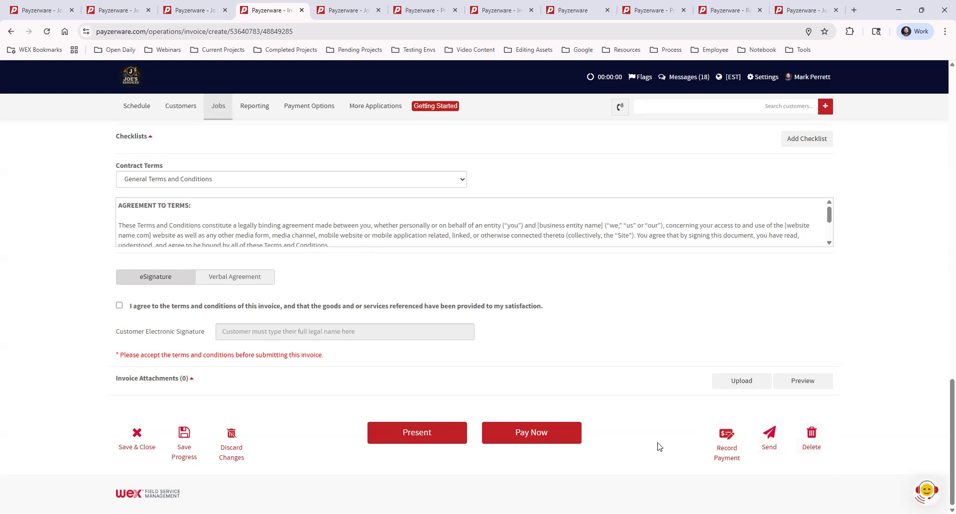
Start recording a payment for the invoice without a customer signature, using Check as the payment method
click(727, 437)
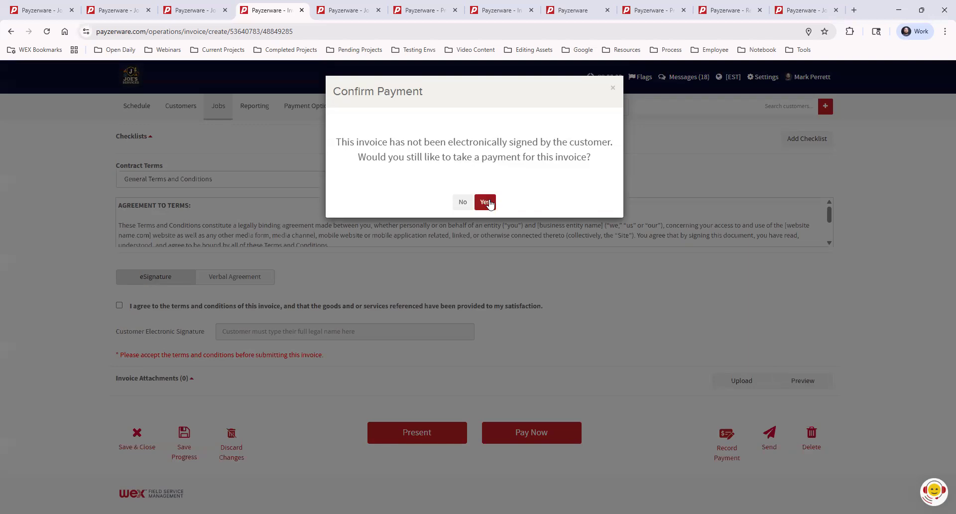
click(486, 203)
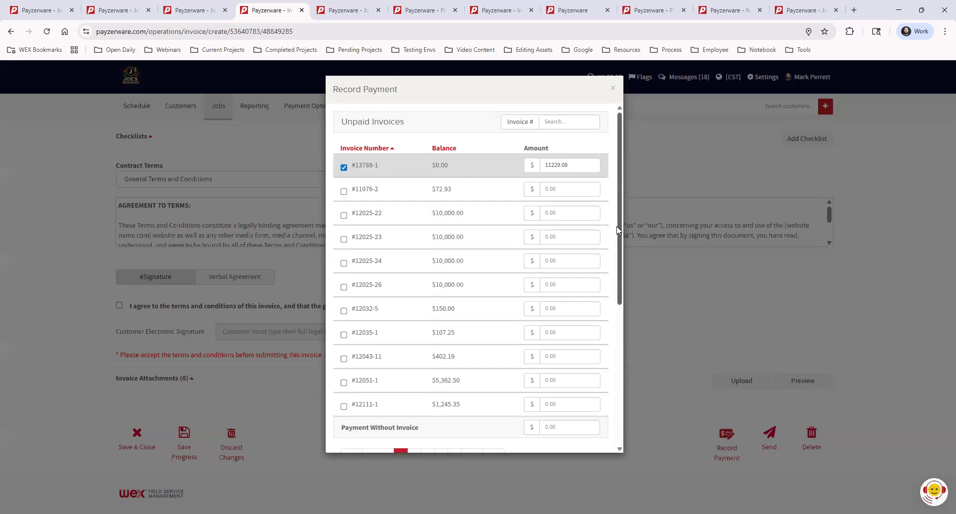
drag(619, 224, 621, 369)
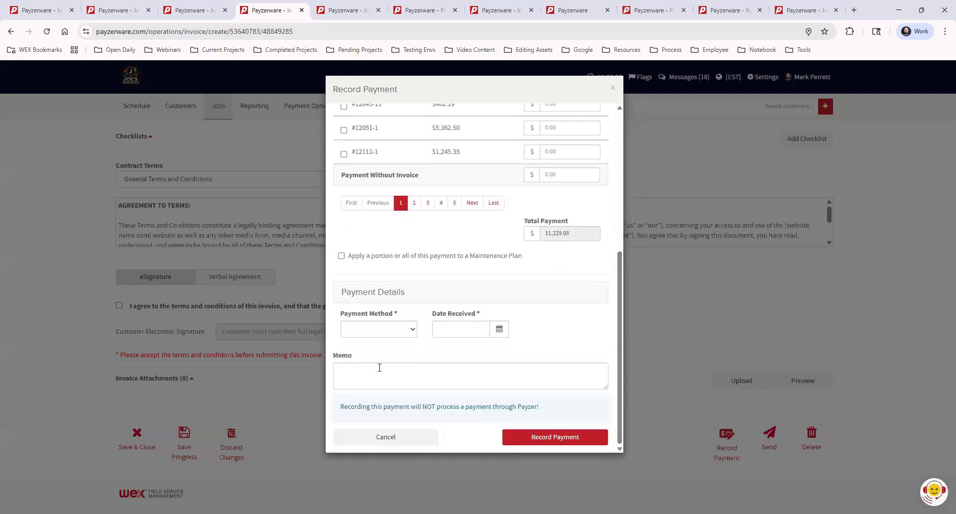
click(386, 332)
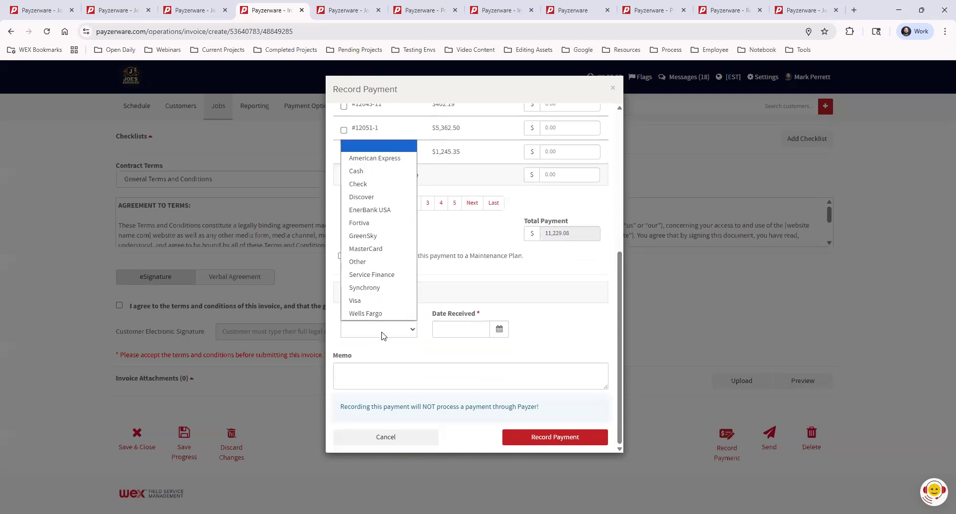
click(379, 184)
Enter check number 1234 and the received date 02/09/2026, and record the payment
click(489, 329)
text(1234)
click(553, 329)
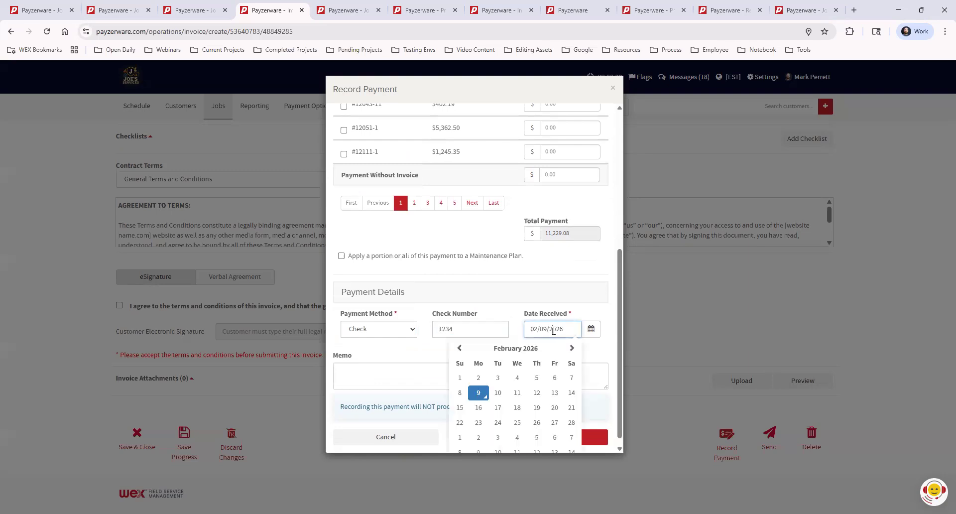
click(479, 393)
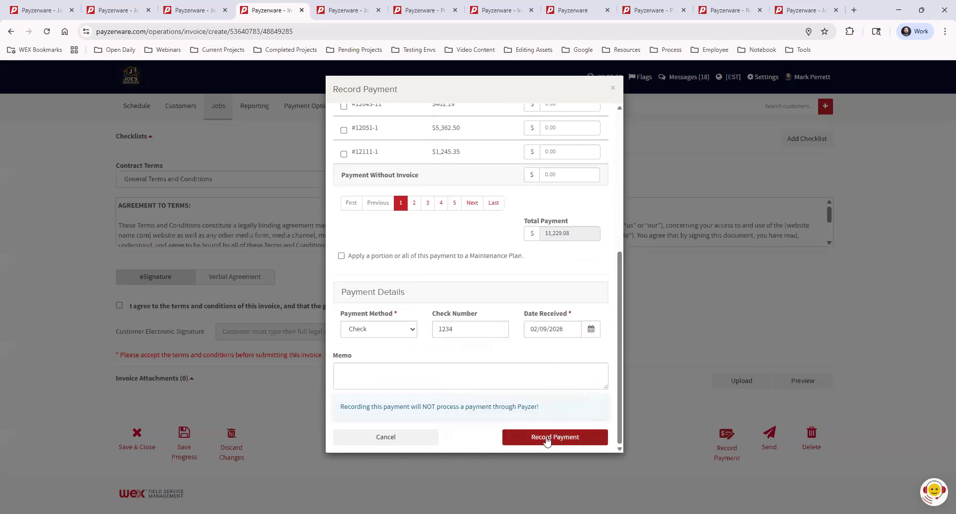
click(546, 438)
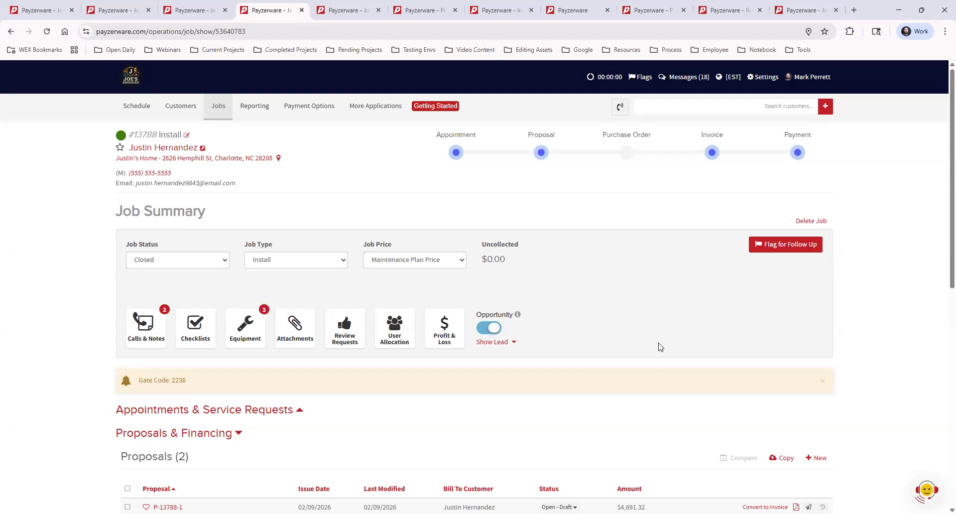
Examine the job's invoice status, payment status and recorded check payment, along with its proposals and financing sections
scroll(659, 347, down, 3)
scroll(659, 347, down, 6)
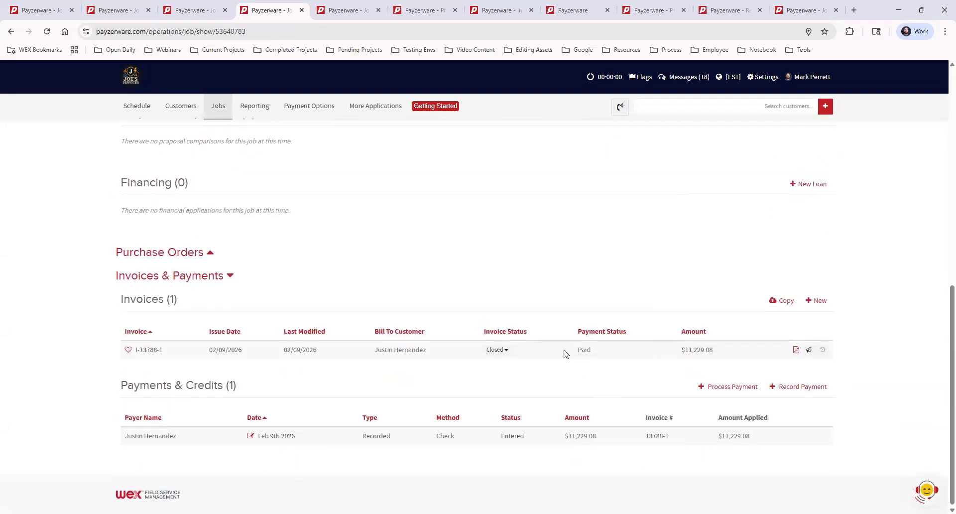
double_click(580, 349)
click(615, 371)
drag(565, 438, 800, 444)
click(807, 441)
scroll(809, 439, up, 8)
scroll(835, 424, down, 2)
scroll(835, 424, down, 5)
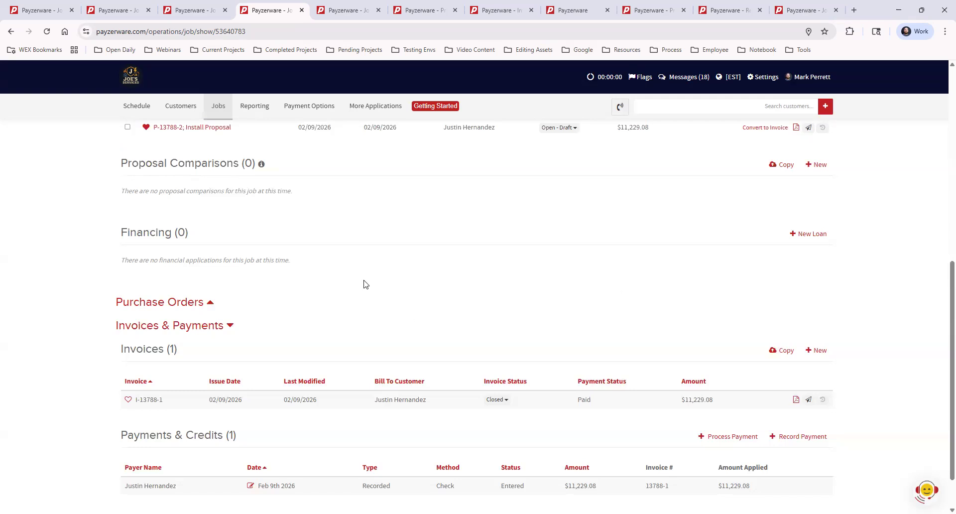
scroll(369, 325, up, 8)
View the Proposal List, examine the signed Progress Billing Proposal and open its linked job
mouse_move(309, 106)
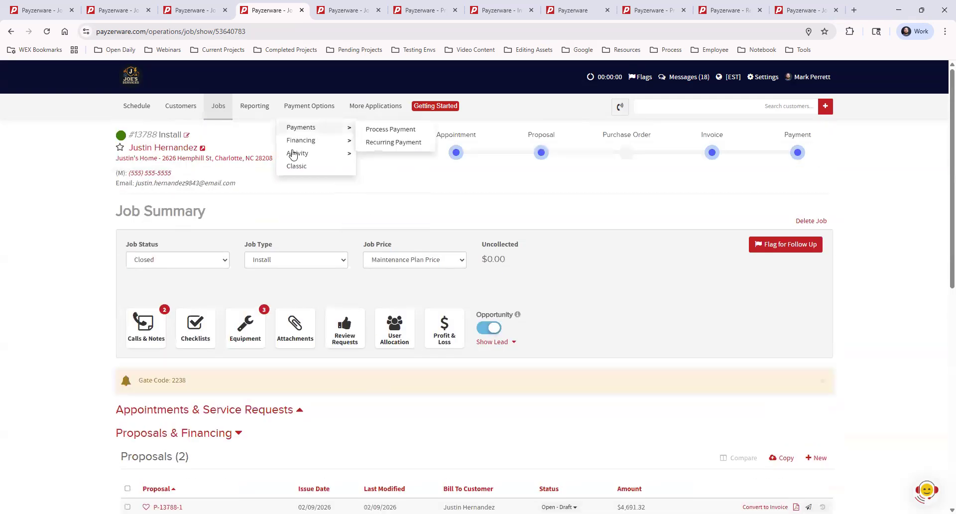
click(346, 9)
click(413, 13)
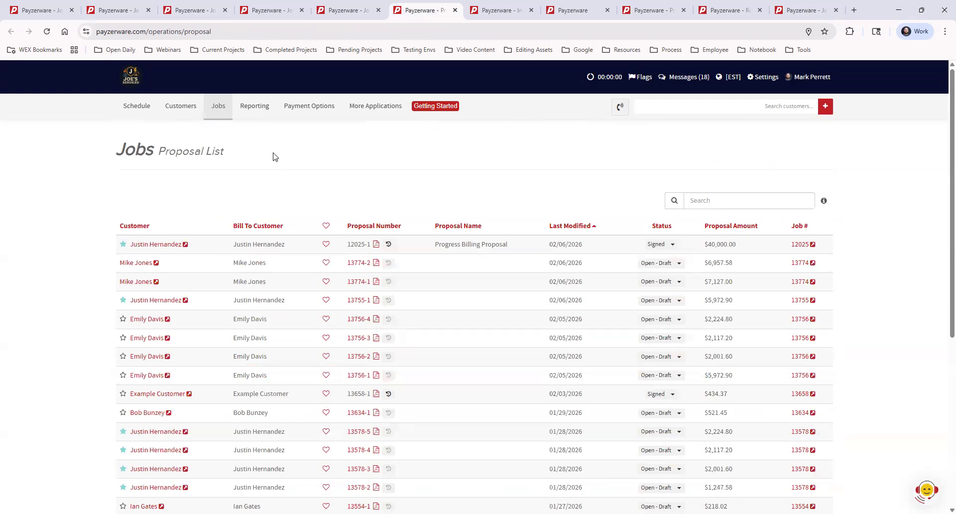
click(218, 110)
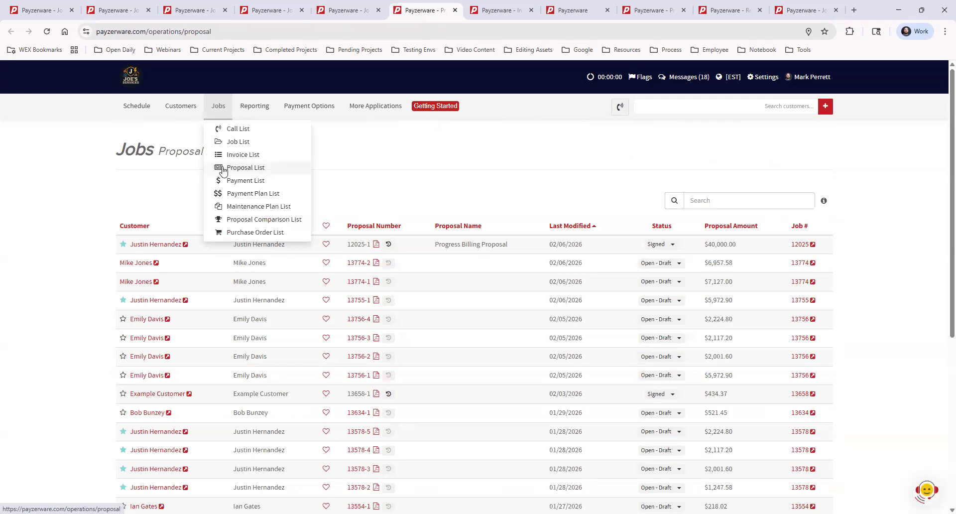
click(277, 169)
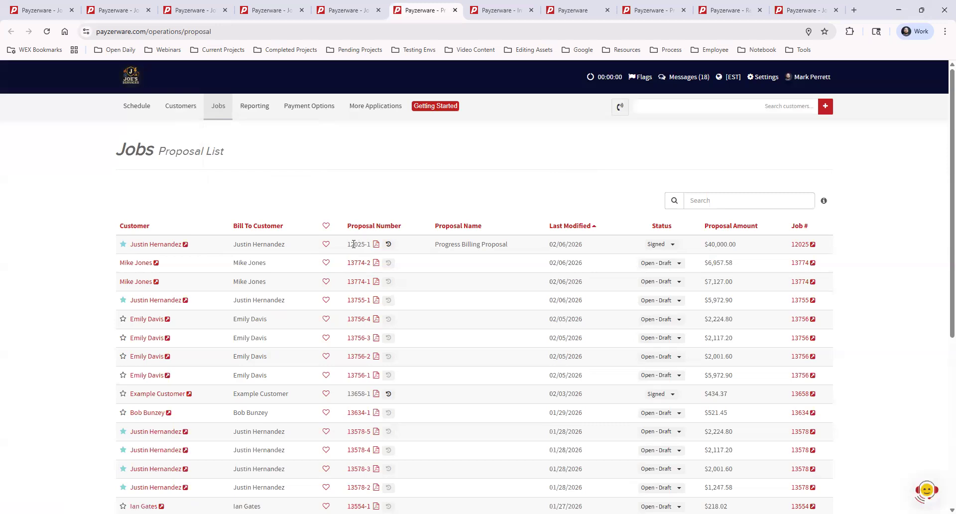
drag(349, 244, 363, 244)
triple_click(362, 244)
click(800, 245)
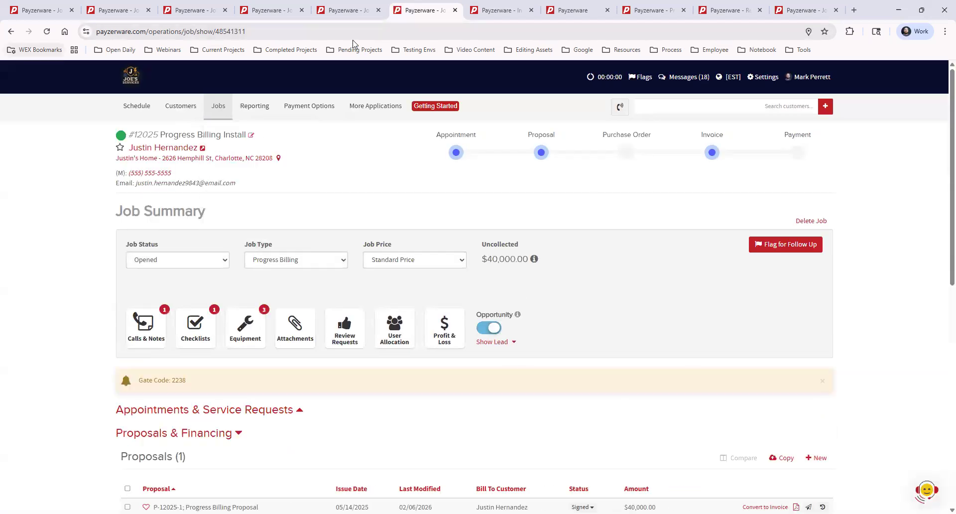
Switch to the Invoice List and open the QuickBooks details of the invoice whose auto sync is Not Ready
click(503, 15)
mouse_move(216, 122)
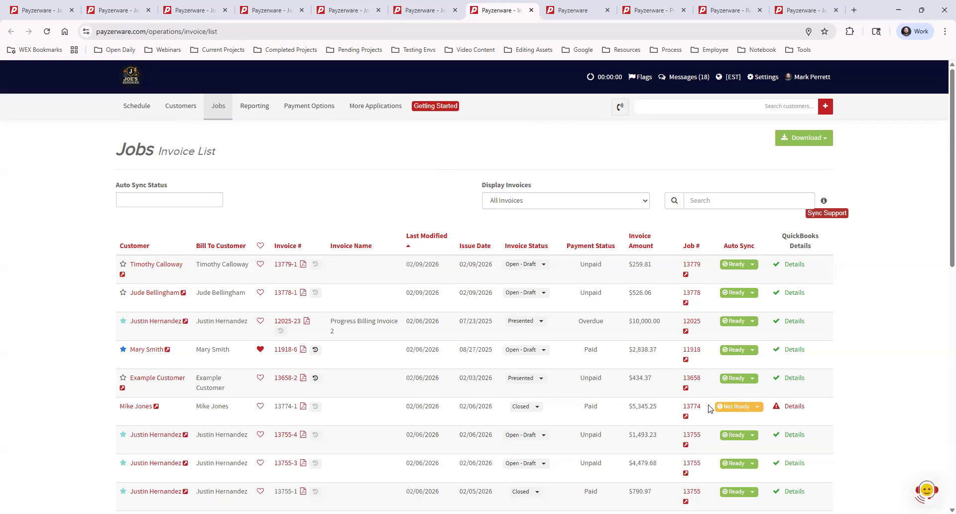
mouse_move(665, 405)
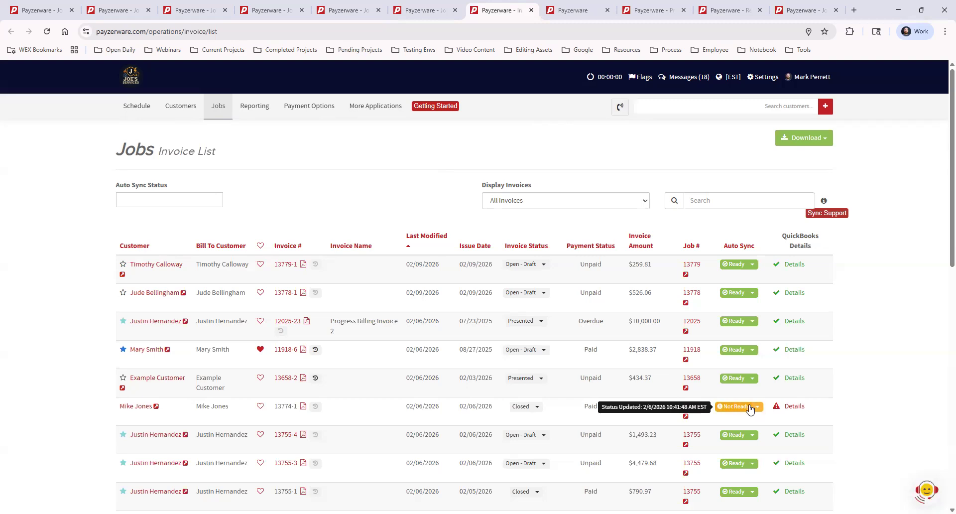
click(795, 407)
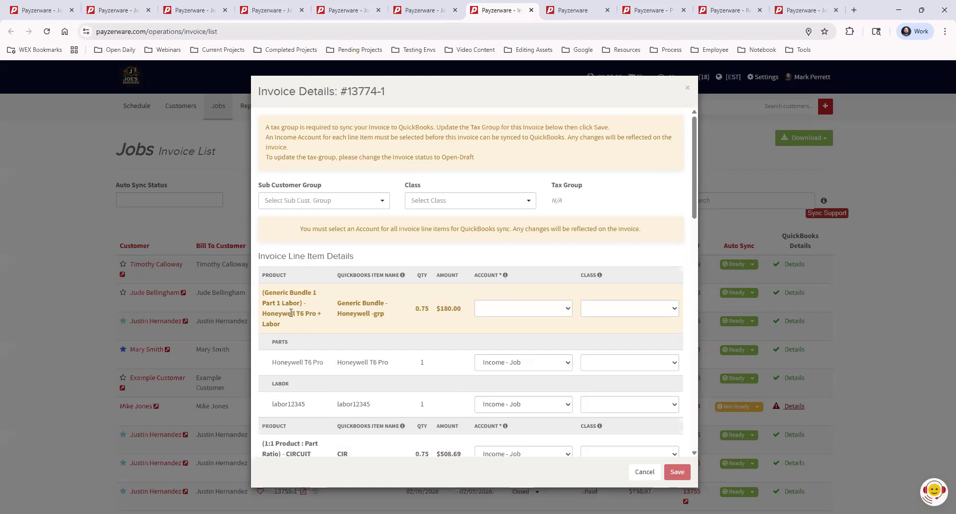
Set the account of both Honeywell T6 Pro + Labor bundle line items to Income - Job
click(522, 313)
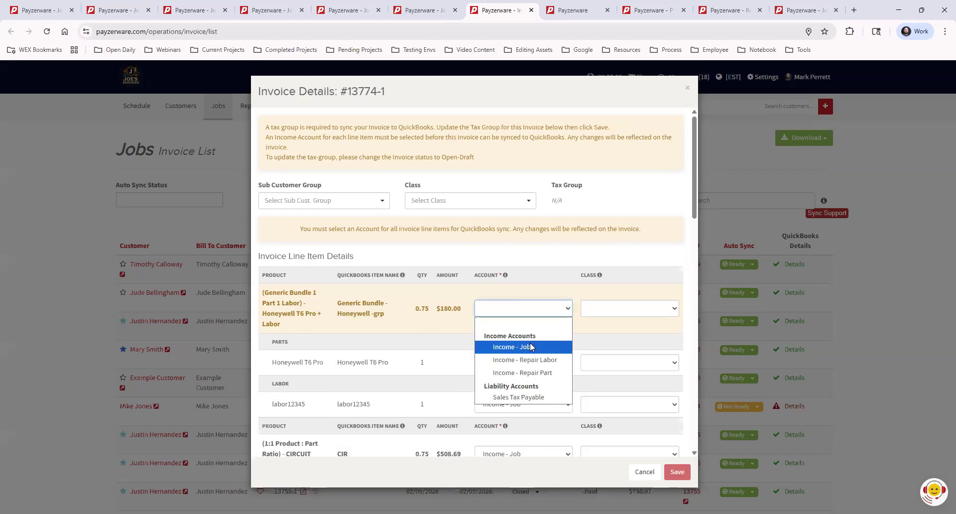
click(525, 344)
scroll(624, 352, down, 4)
scroll(629, 353, down, 2)
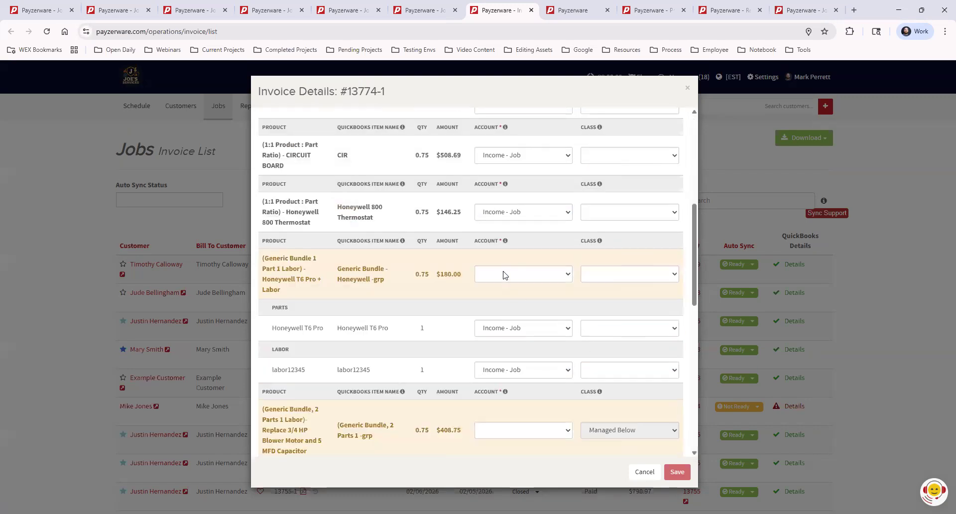
click(504, 276)
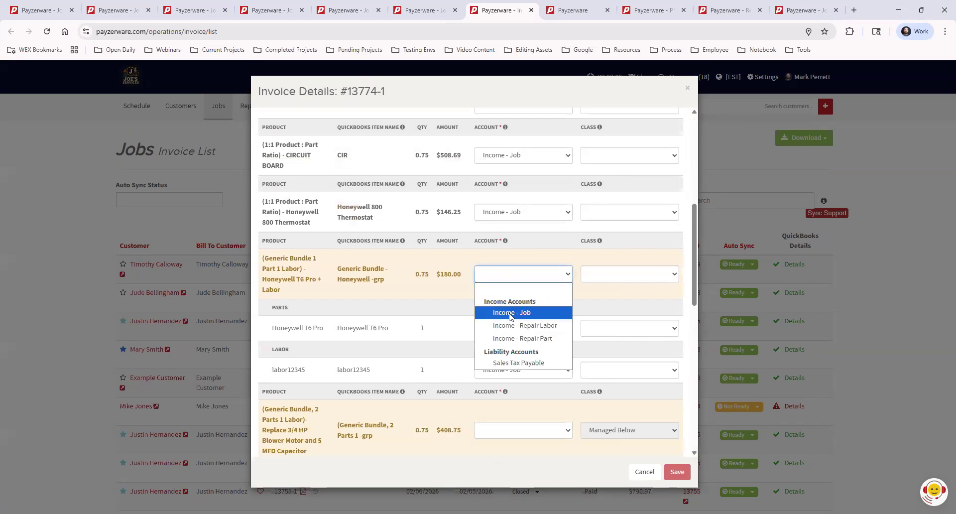
click(509, 316)
Set the accounts of the Replace 3/4 HP Blower Motor bundle and the 1.5 Ton Goodman heat pump to Income - Job
scroll(508, 309, down, 3)
click(504, 280)
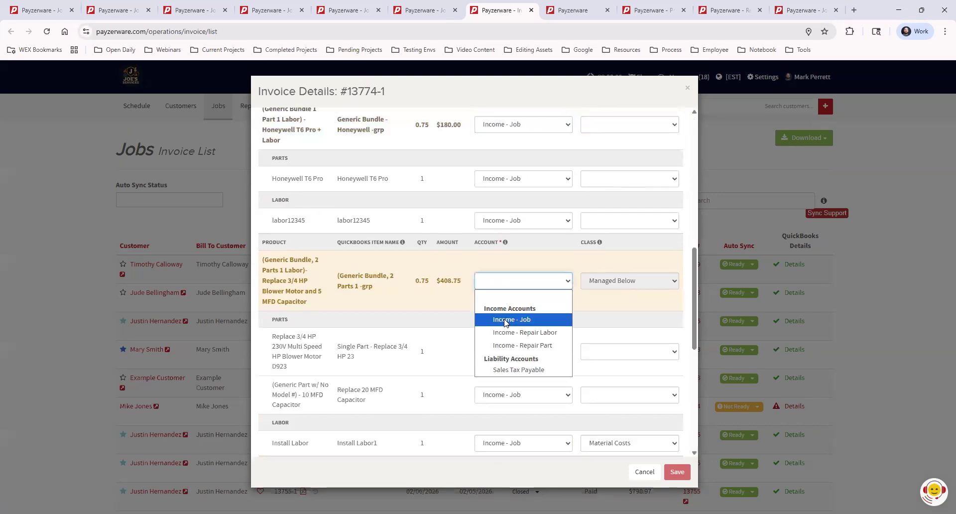
click(505, 319)
scroll(513, 327, down, 7)
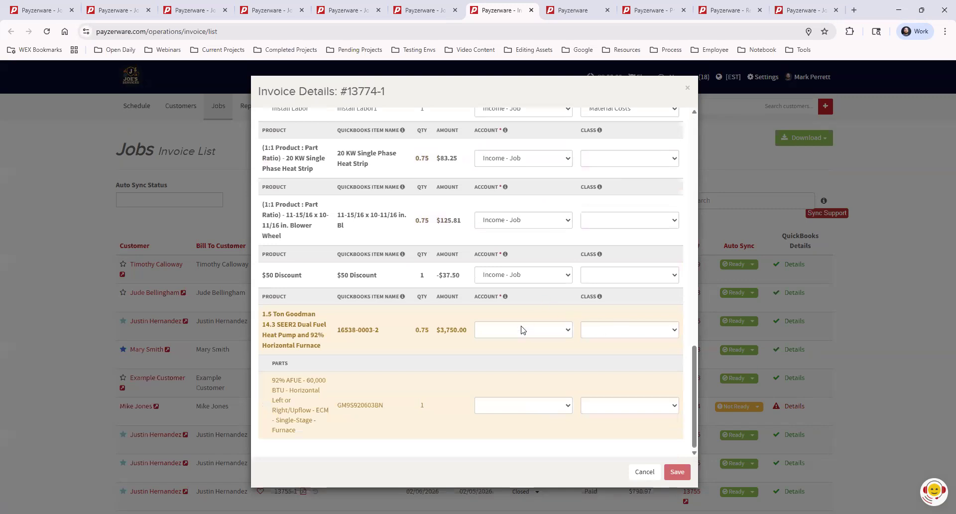
click(523, 329)
click(523, 368)
scroll(540, 421, up, 1)
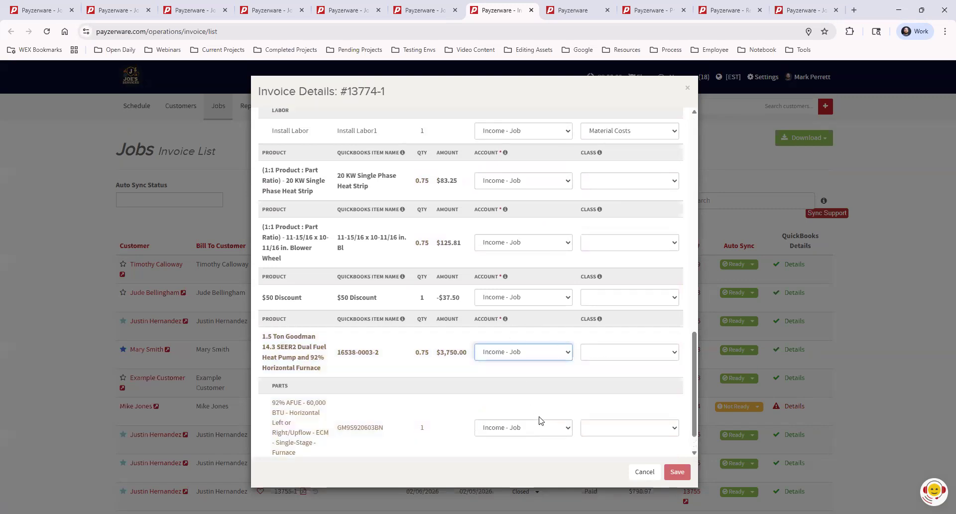
Review the line item accounts, the QuickBooks sync requirements notice and the Tax Group field, and cancel the invoice details
scroll(541, 419, up, 15)
scroll(543, 415, down, 4)
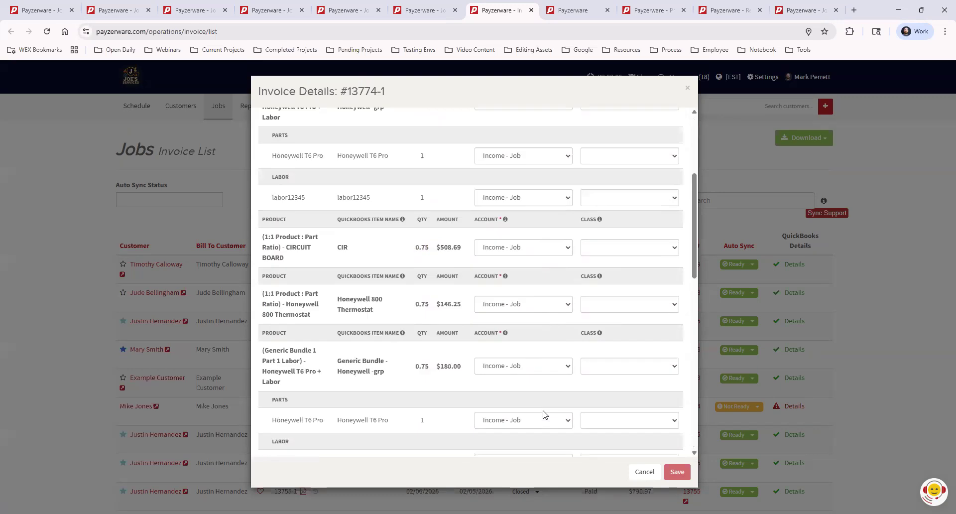
scroll(544, 418, down, 12)
scroll(638, 439, up, 8)
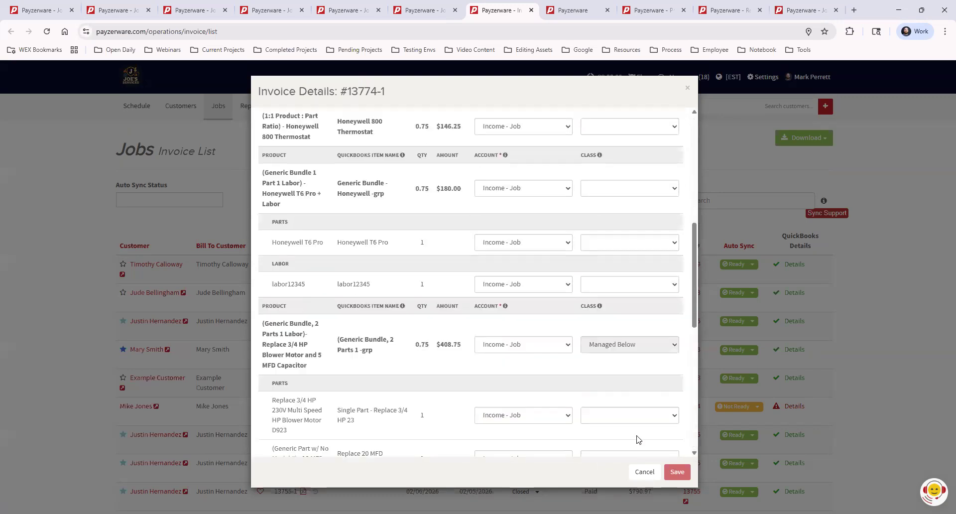
scroll(638, 439, up, 5)
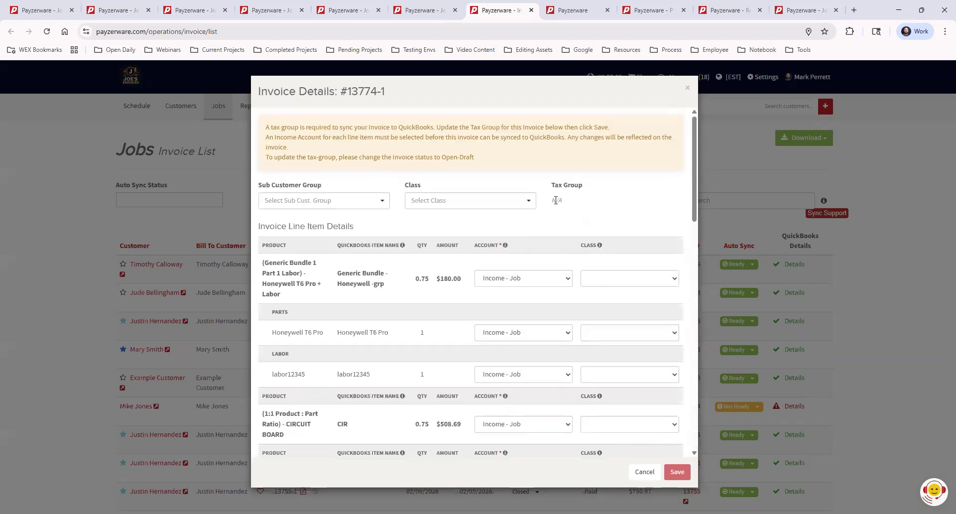
drag(300, 128, 471, 150)
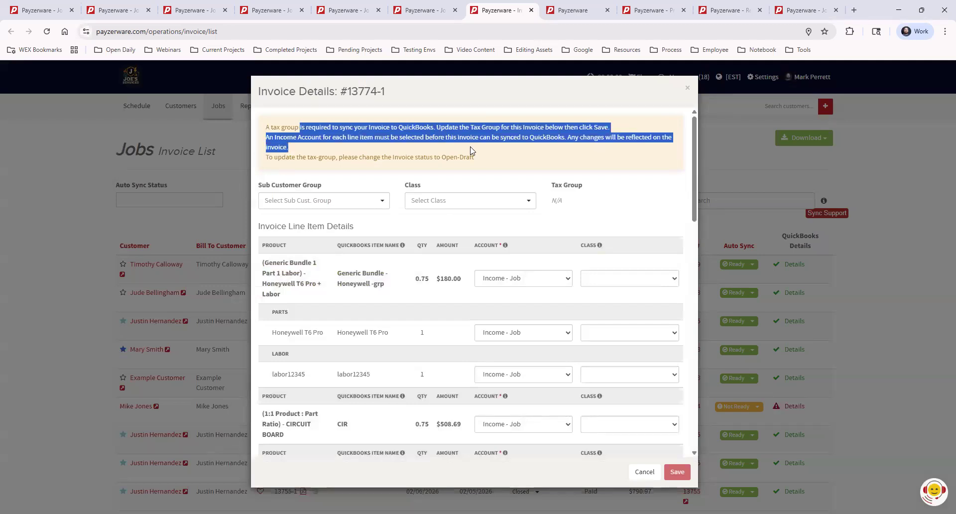
click(501, 158)
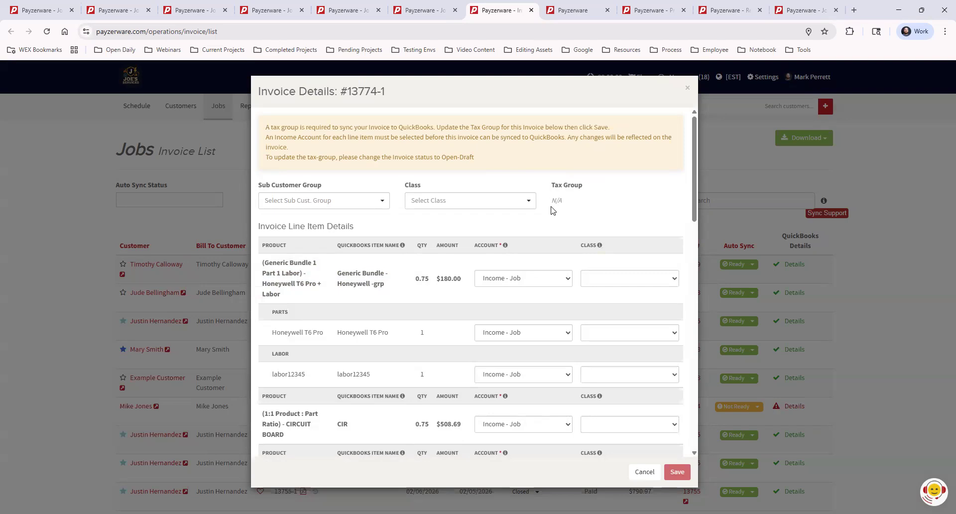
drag(563, 204, 551, 201)
click(643, 471)
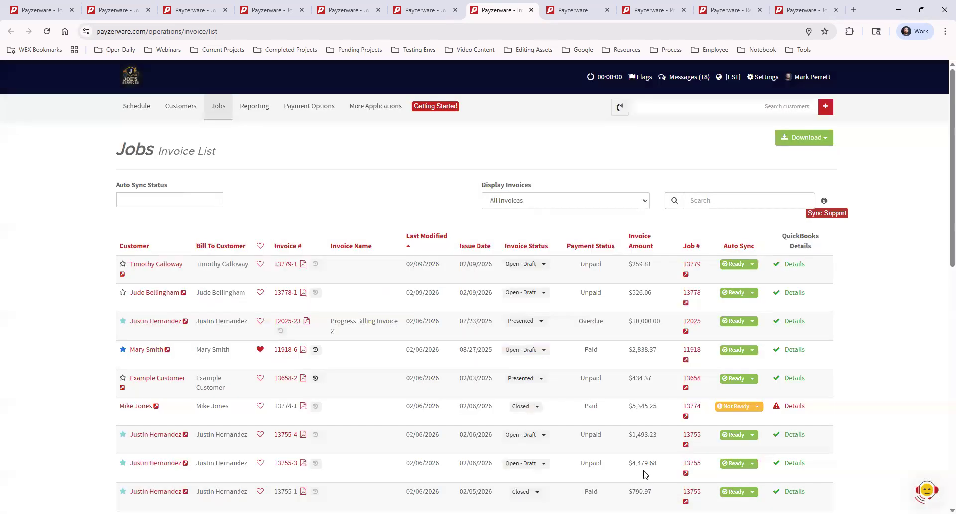
Set the Not Ready invoice's status to Open - Draft and select Charlotte, NC (7.25%) as the tax group in its QuickBooks details
click(536, 407)
click(609, 441)
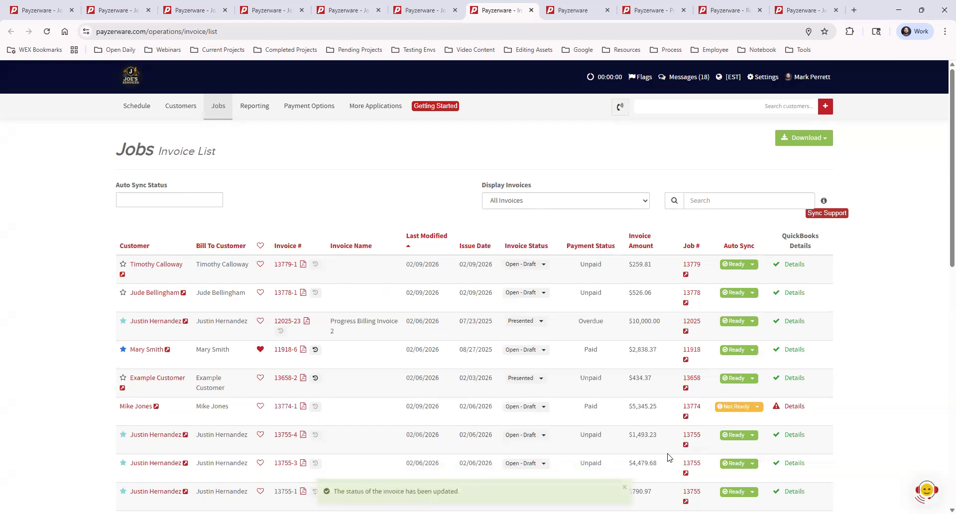
click(793, 406)
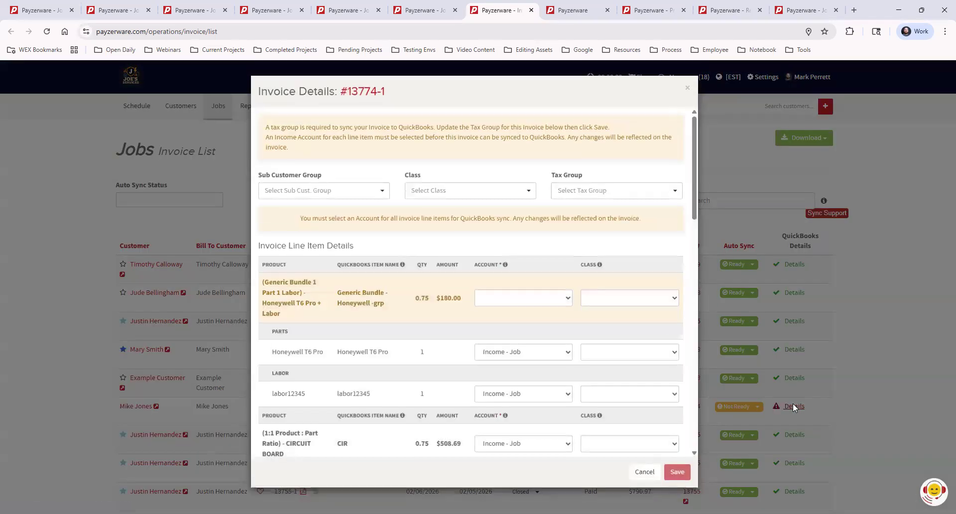
click(598, 191)
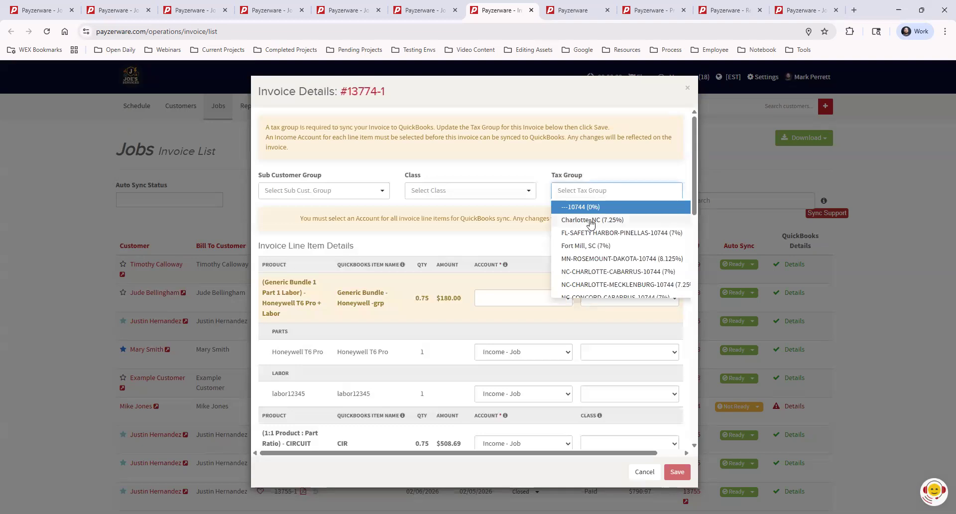
click(591, 219)
Set the account of both Honeywell T6 Pro + Labor bundles to Income - Job in the reopened invoice details
click(559, 298)
click(526, 334)
scroll(612, 269, down, 4)
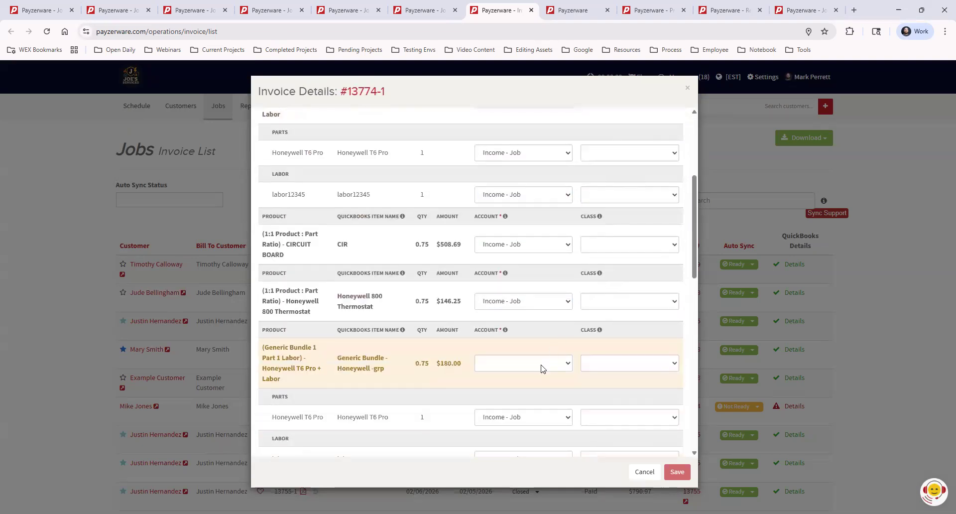
click(540, 364)
click(539, 401)
Set the blower motor bundle and the 1.5 Ton Goodman heat pump accounts to Income - Job and save the invoice details
scroll(603, 351, down, 4)
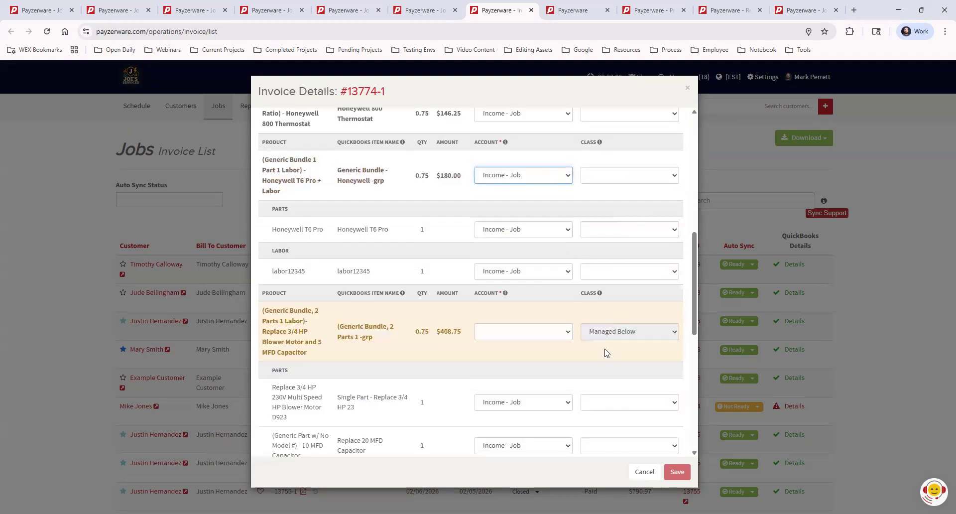
click(542, 322)
click(547, 358)
scroll(577, 359, down, 8)
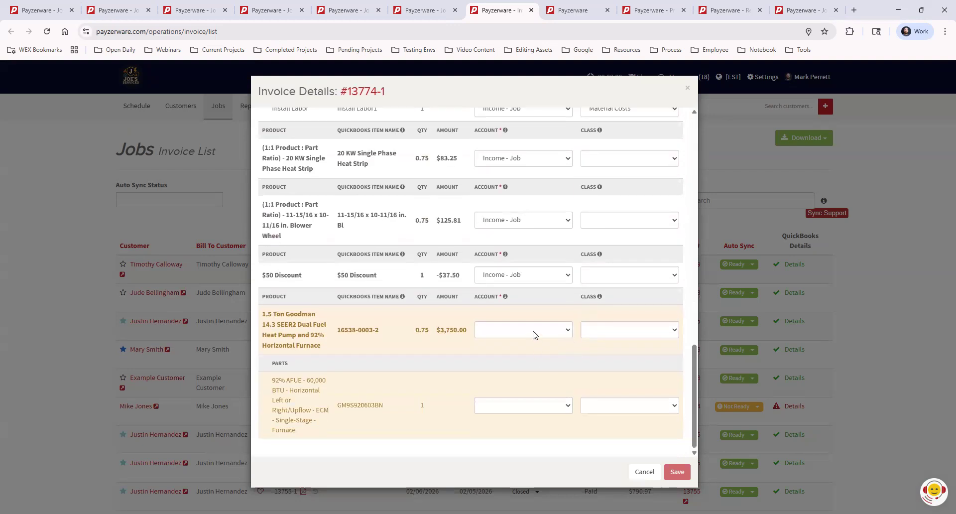
click(534, 332)
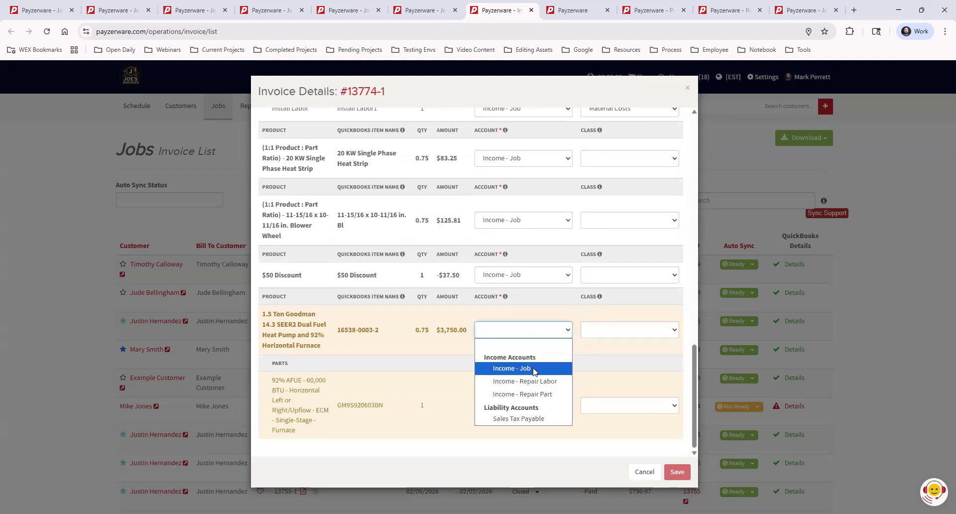
click(534, 368)
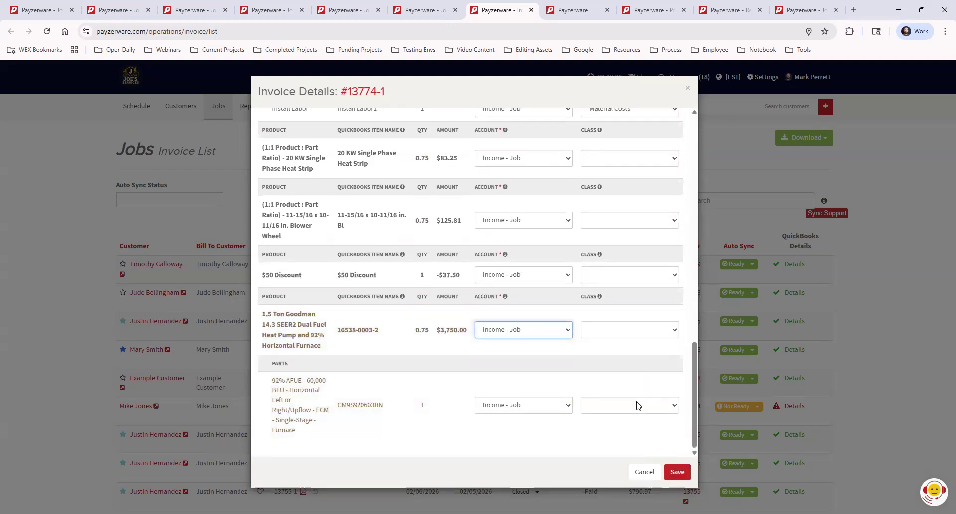
scroll(518, 373, up, 15)
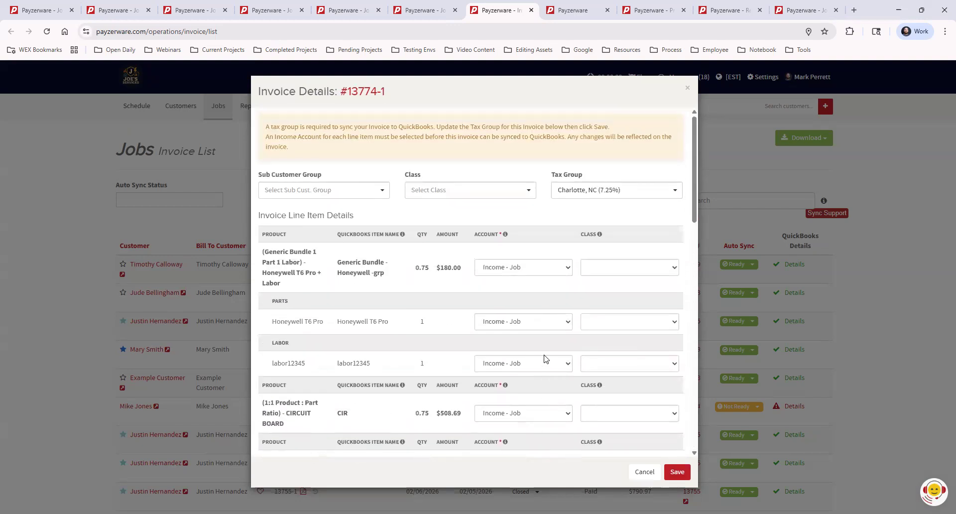
click(676, 473)
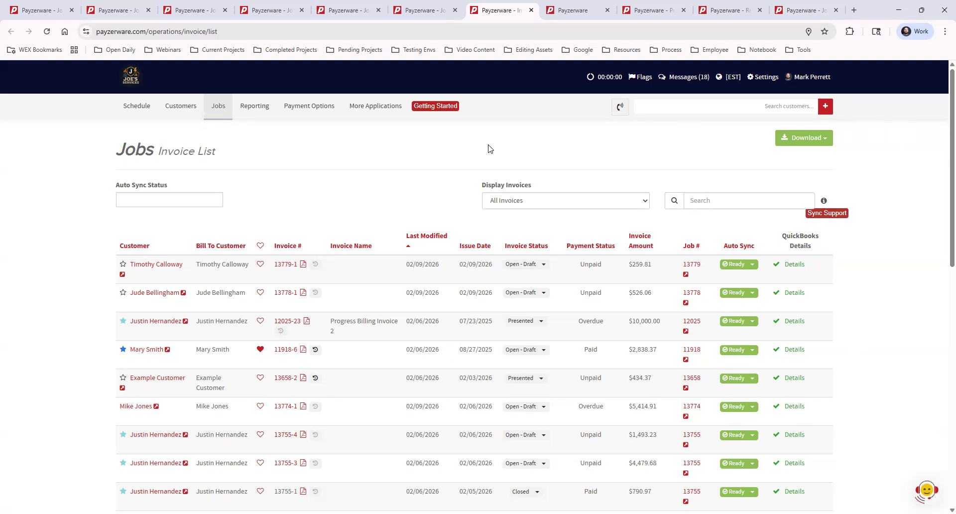
Look through the available reports on the Reporting page and view the Proposals report
click(575, 10)
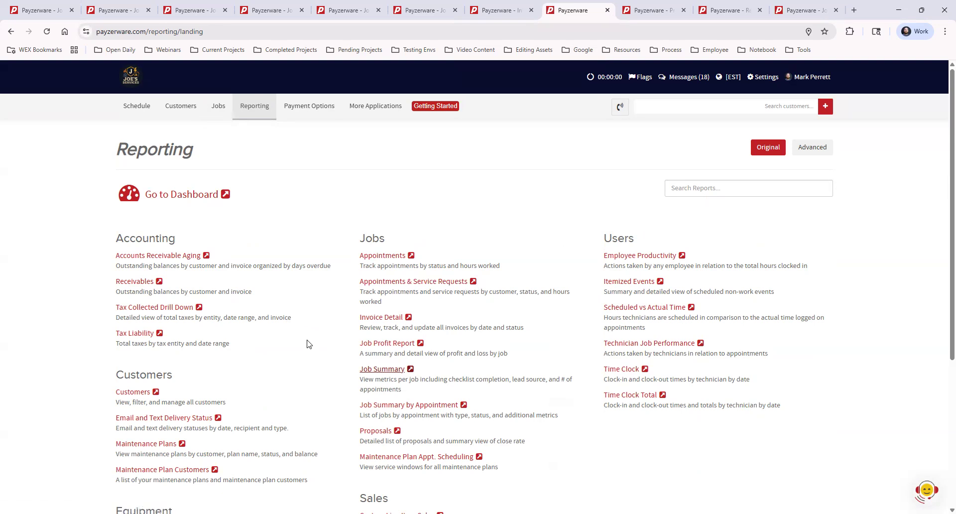
scroll(305, 382, down, 2)
scroll(306, 383, down, 2)
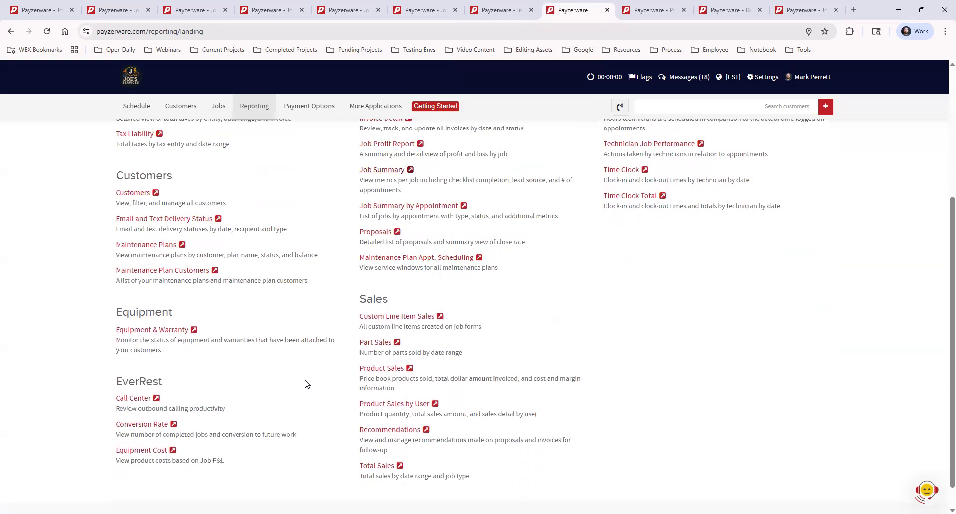
scroll(414, 260, up, 3)
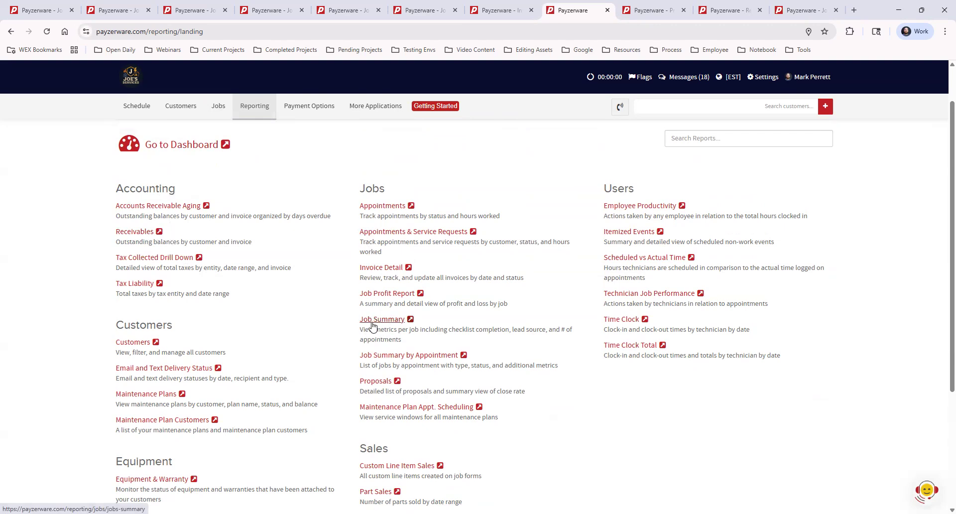
click(646, 11)
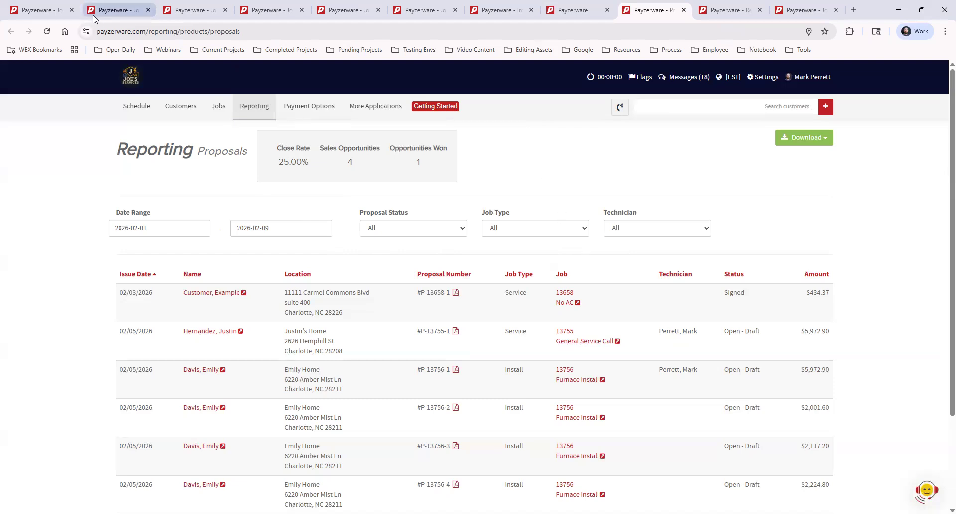
Close the Business Details settings page and the browser tab following it
click(110, 13)
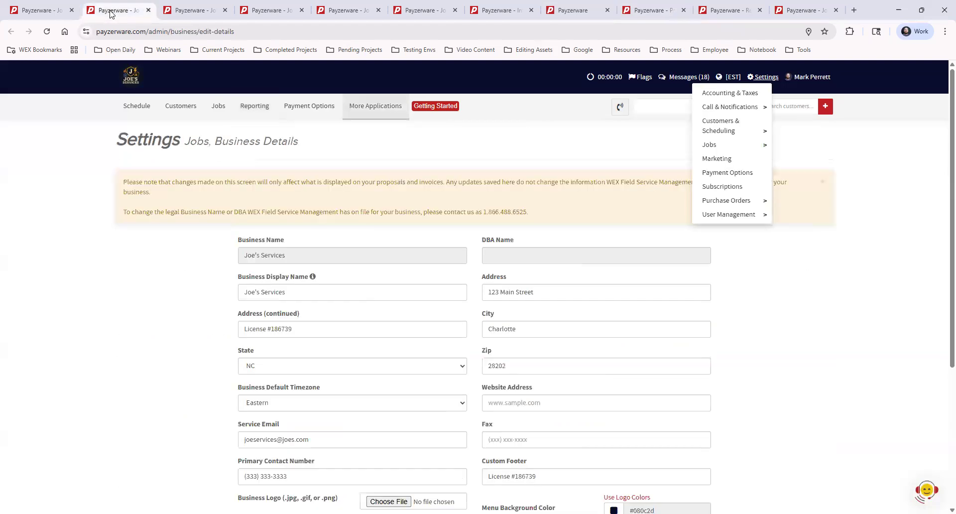
click(148, 11)
click(148, 11)
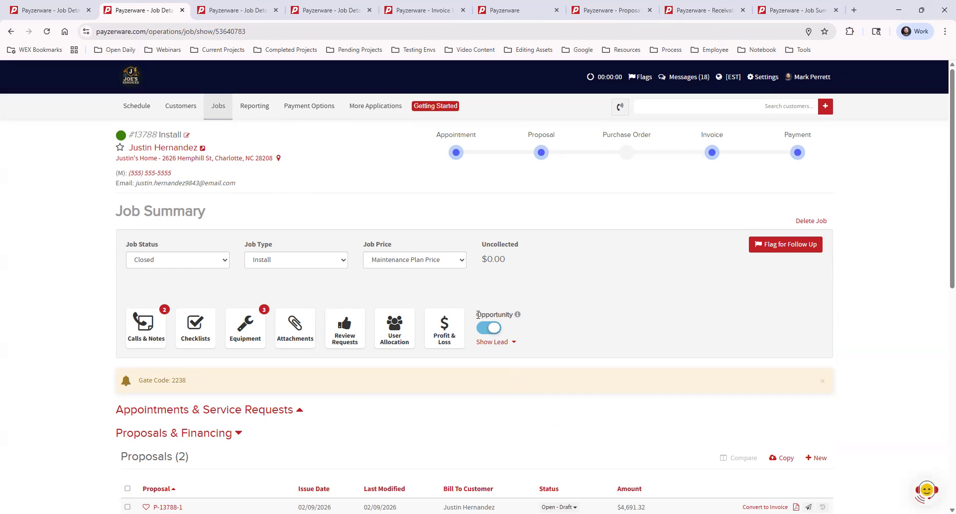
Examine the Opportunity toggle in the Install job's summary along with the job's proposals
drag(477, 314, 513, 315)
click(532, 346)
scroll(577, 354, down, 3)
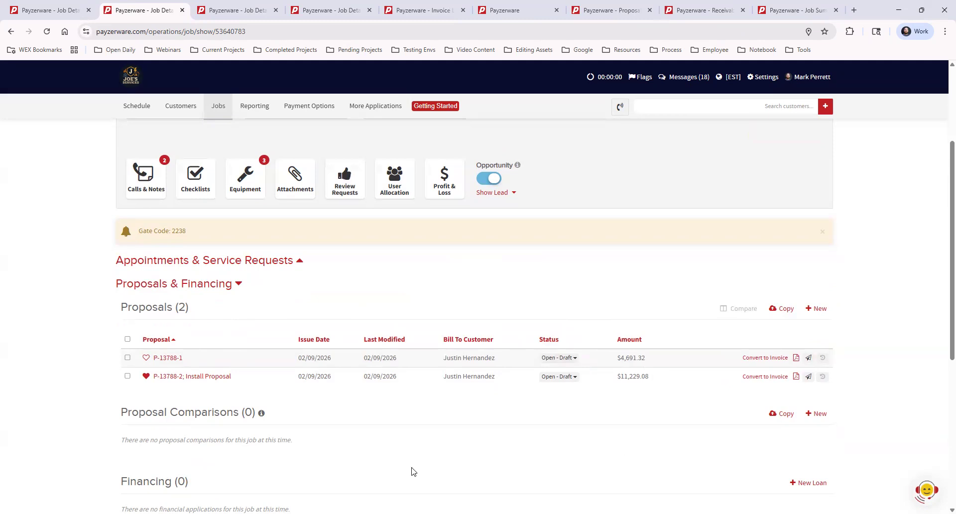
scroll(411, 471, up, 3)
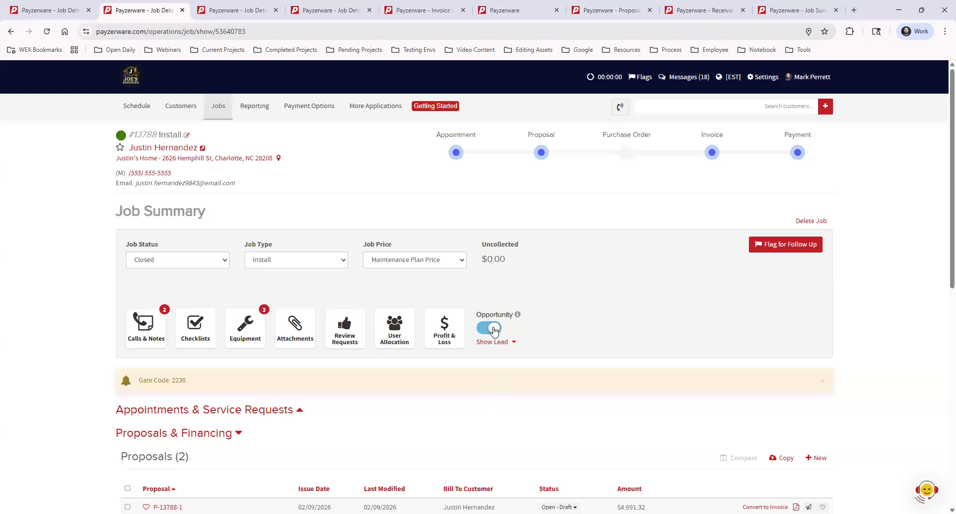
scroll(226, 413, down, 1)
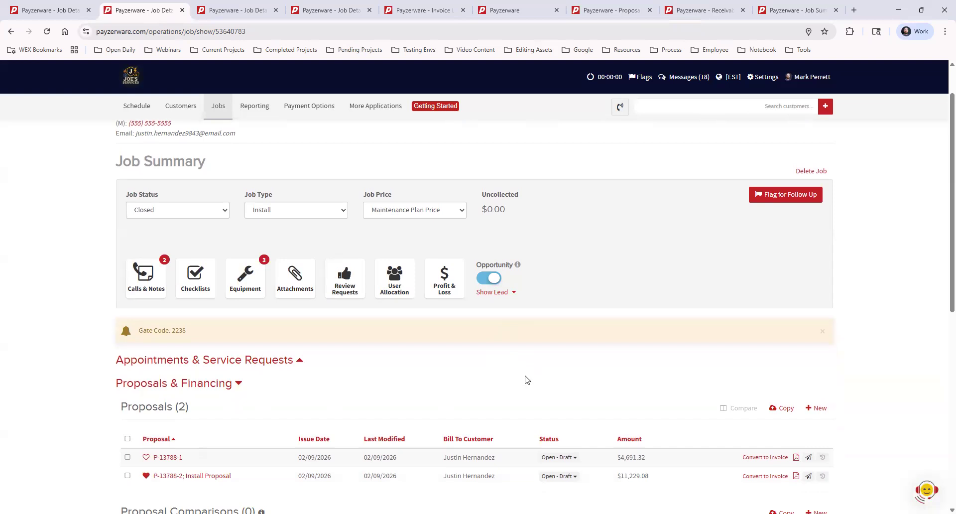
scroll(527, 382, up, 1)
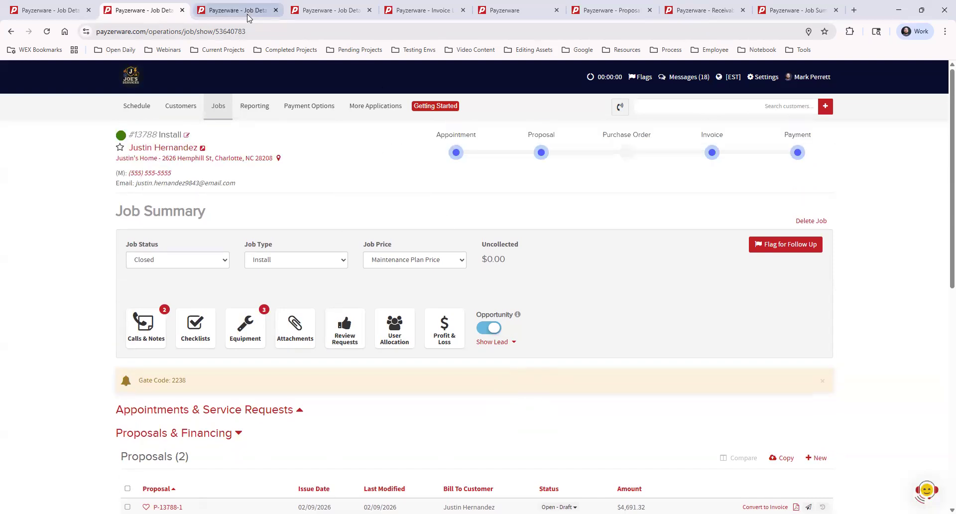
Close the next two job tabs, the Invoice List and the Reporting page, and examine the Proposals report's close rate and sales opportunities
click(272, 10)
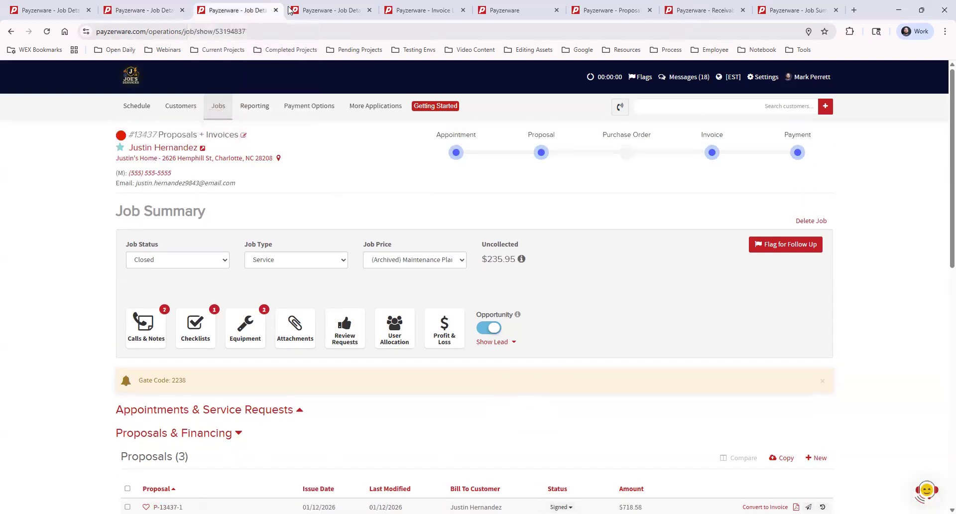
click(276, 11)
click(275, 11)
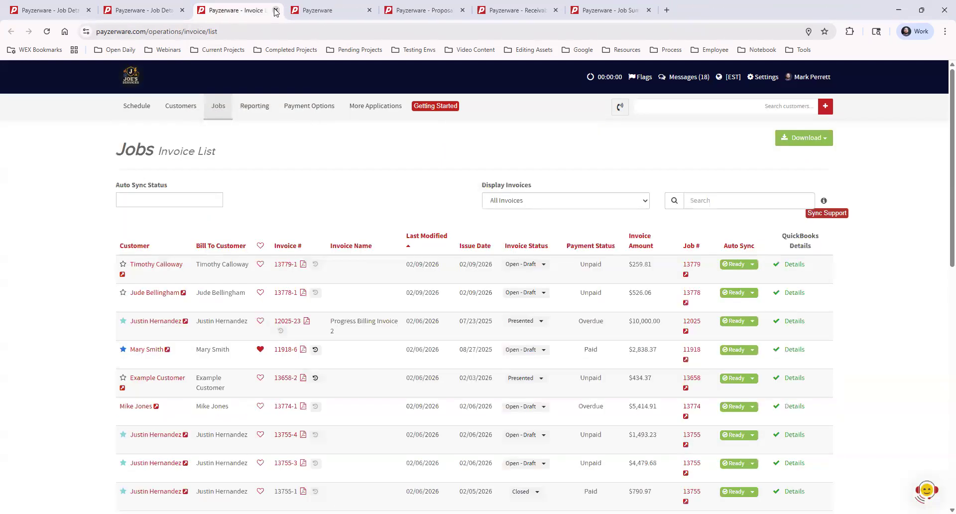
click(276, 10)
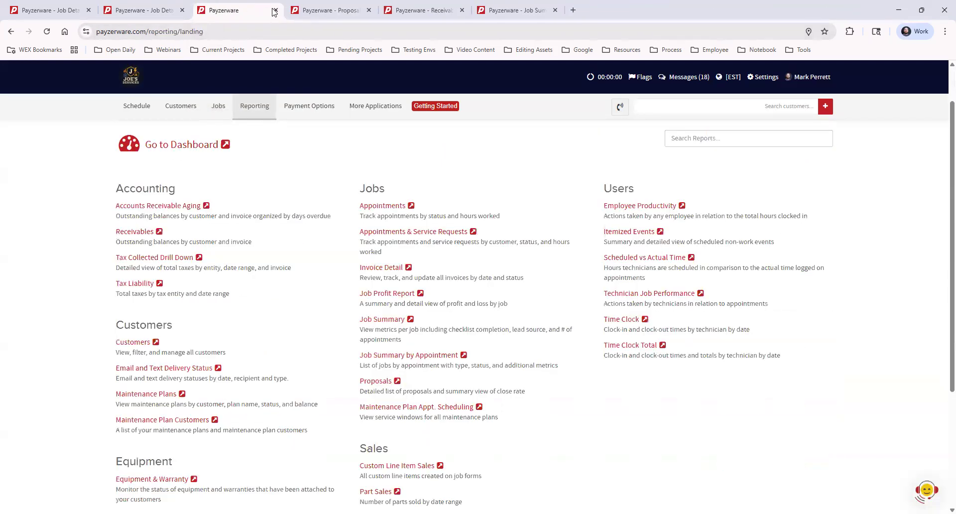
click(276, 11)
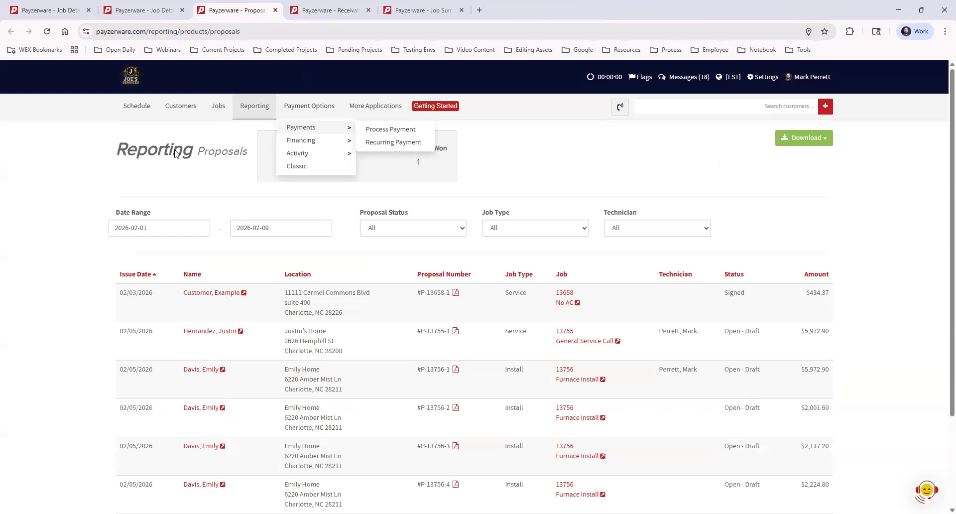
drag(285, 160, 391, 190)
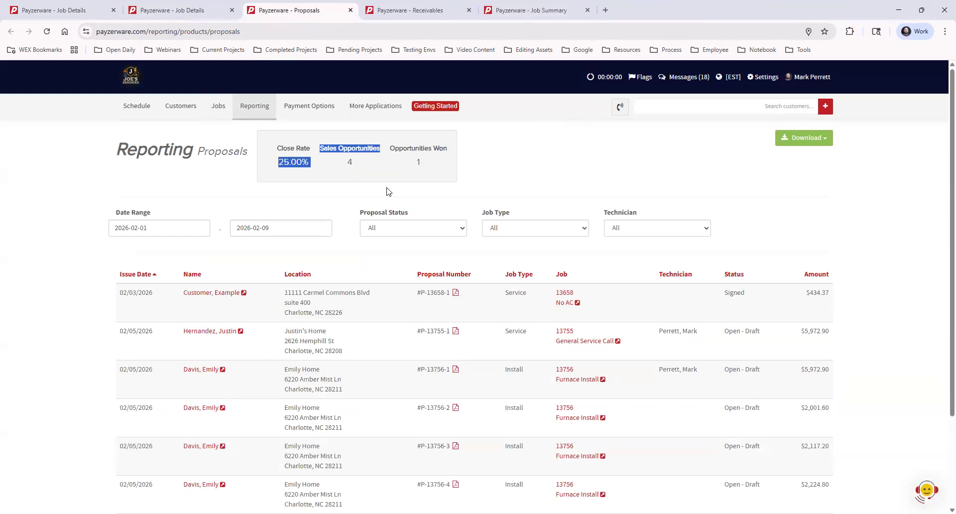
click(378, 170)
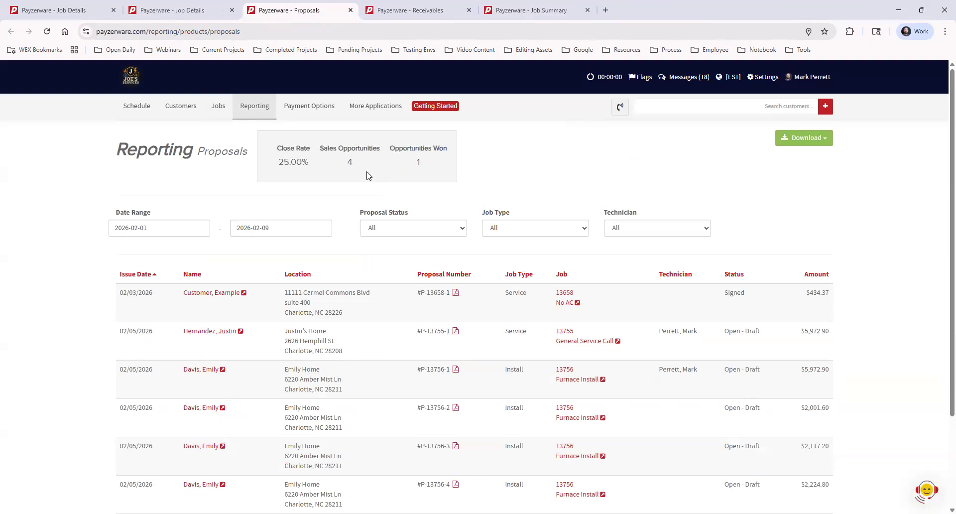
Examine the sales opportunities and opportunities won in the Proposals report, and close that report's browser tab
drag(341, 162, 570, 179)
click(570, 179)
click(350, 10)
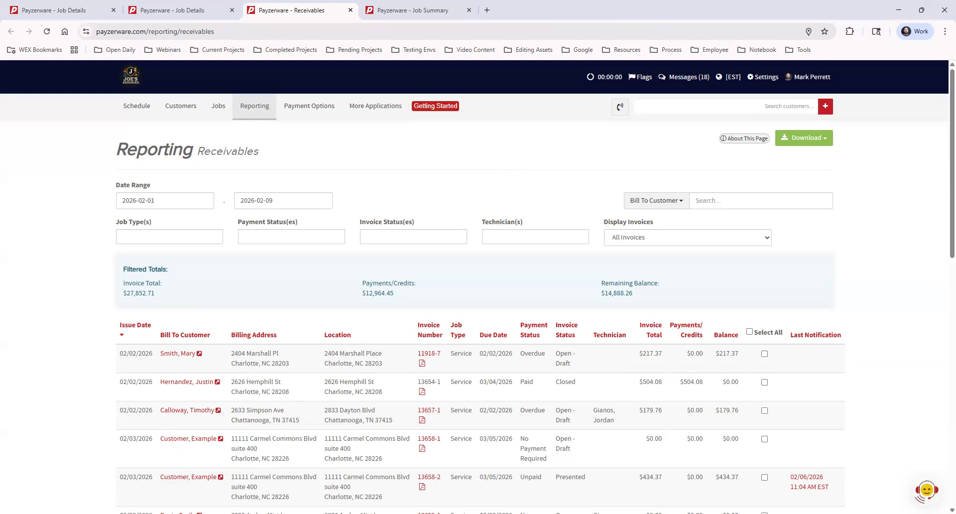
Filter the Receivables report to the Overdue payment status and look through the matching invoices
click(255, 237)
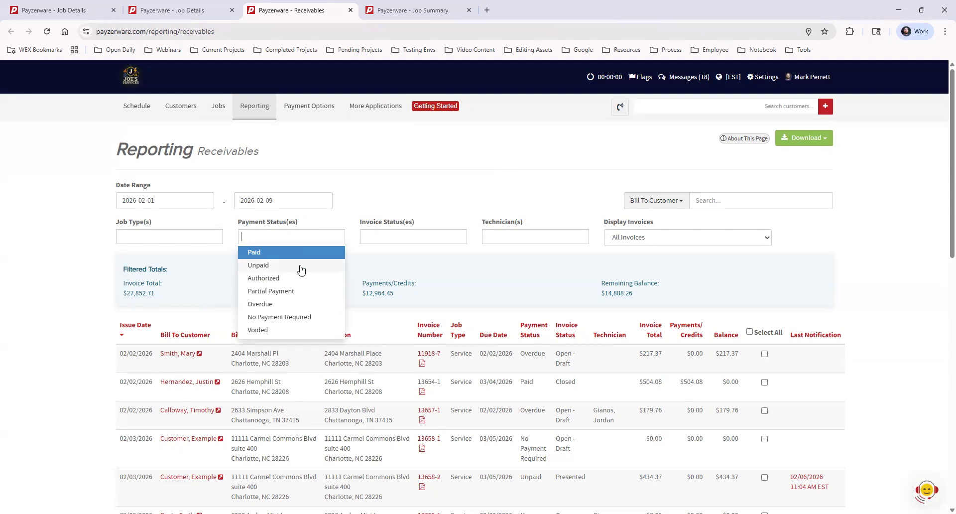
click(279, 305)
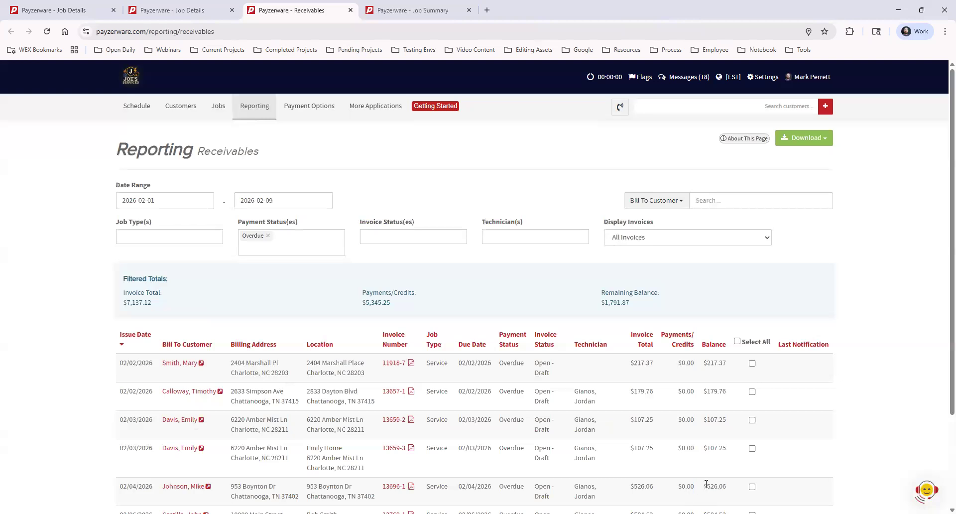
scroll(468, 383, down, 1)
scroll(471, 384, down, 2)
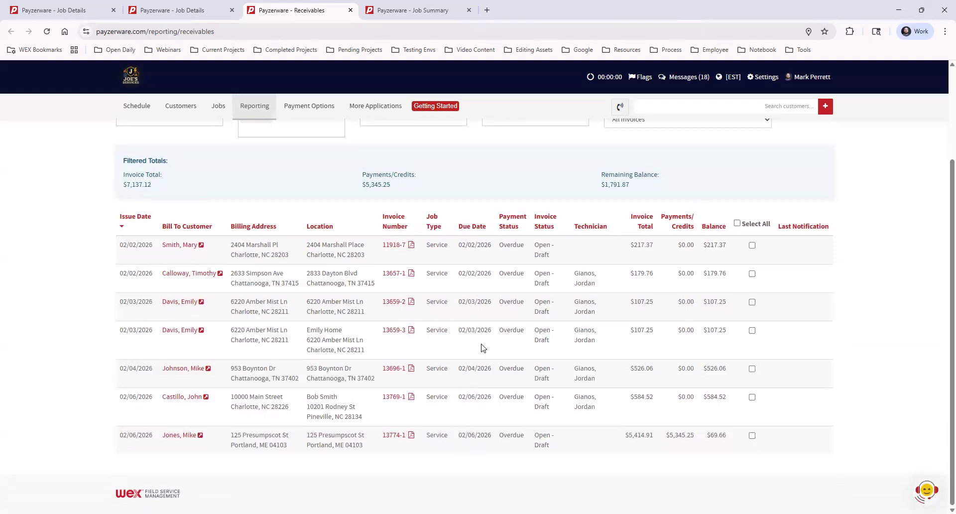
Select all the overdue invoices and view the recipient list for sending them in bulk, closing it without sending
click(736, 223)
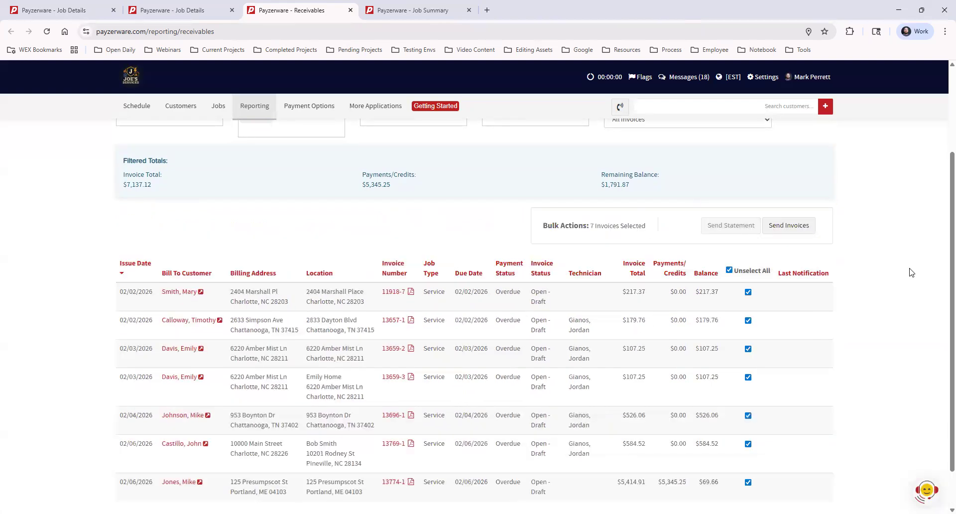
click(778, 228)
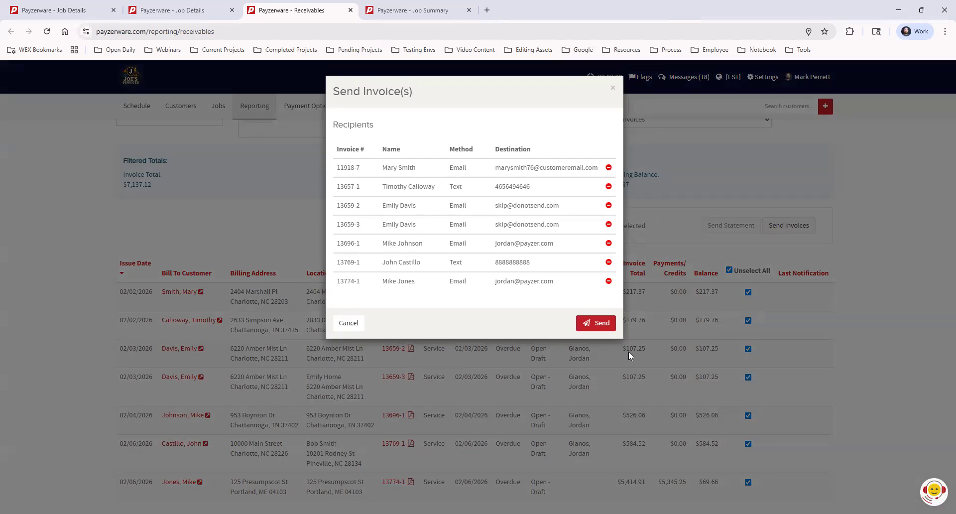
click(613, 88)
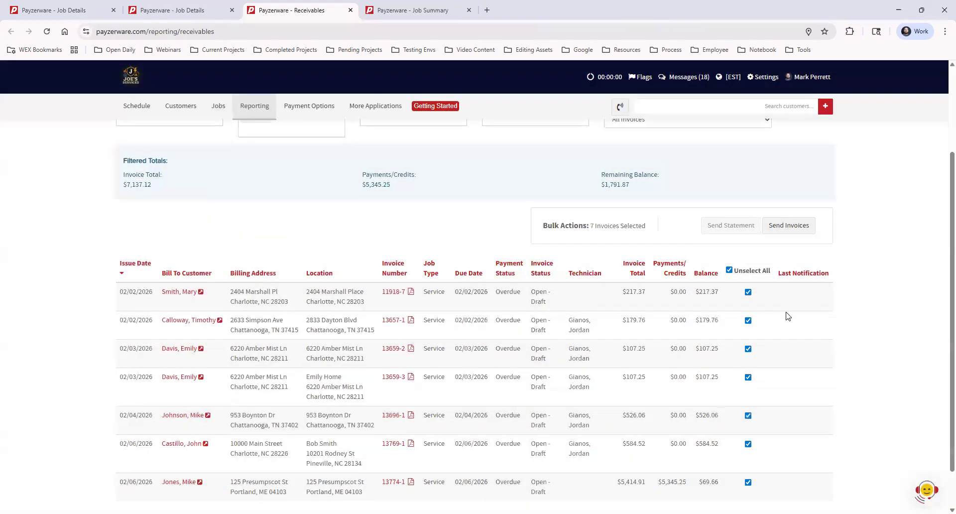
Examine the signed proposals and invoices columns for the most recent jobs in the Job Summary report
click(420, 18)
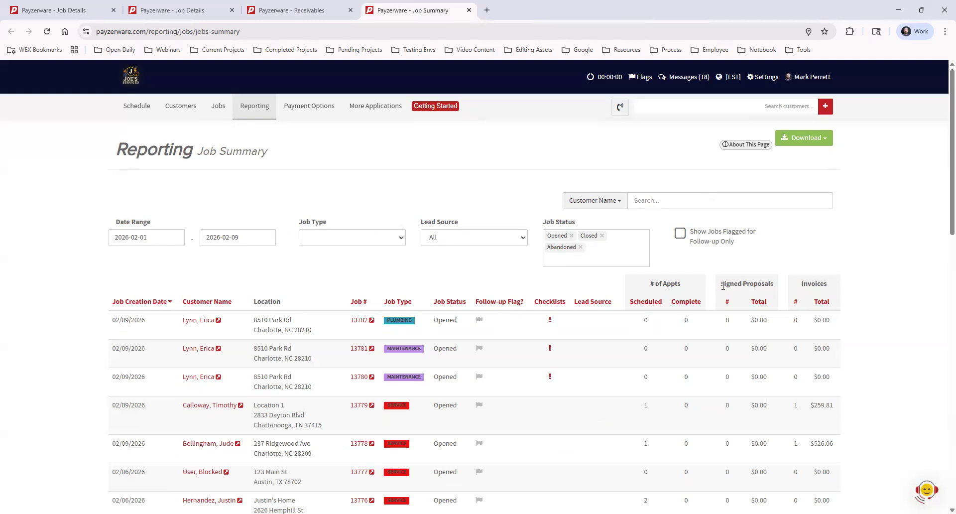
double_click(727, 320)
double_click(795, 320)
click(807, 330)
double_click(796, 321)
click(867, 362)
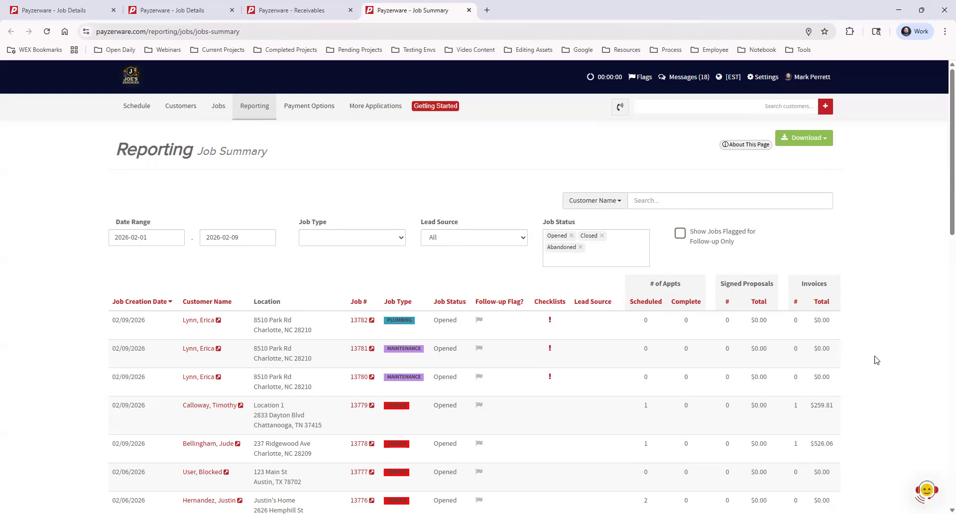